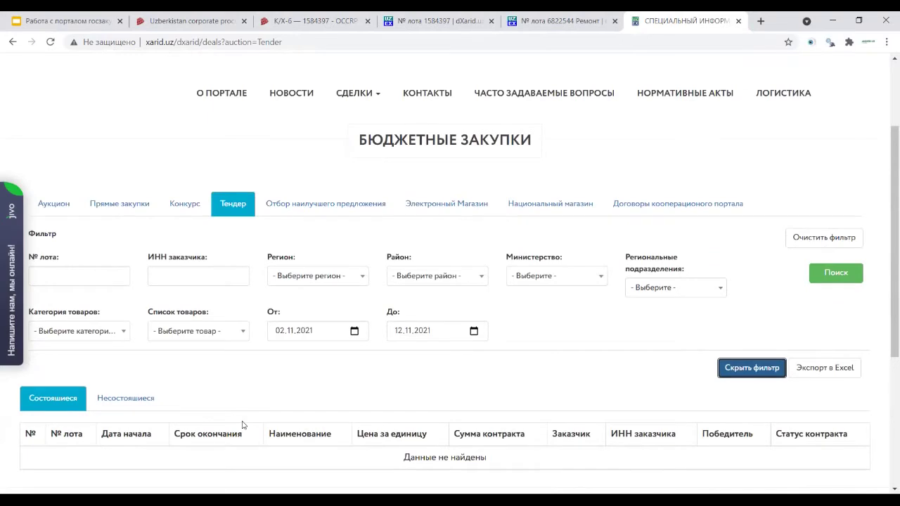
# Step: Open the Категория товаров list in the tender search filter
pyautogui.click(112, 332)
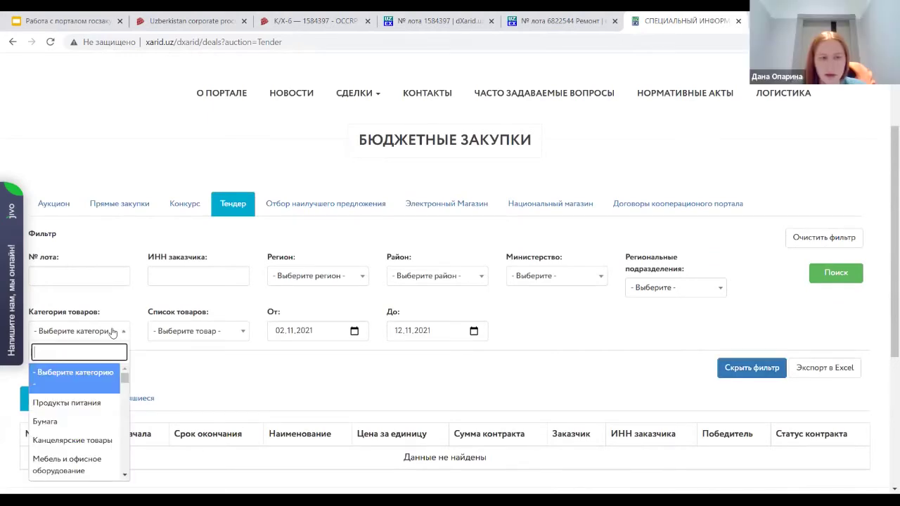
# Step: Filter tenders to category Продукты питания and product Арбуз, then go to the Задание slide
pyautogui.click(81, 406)
pyautogui.click(225, 338)
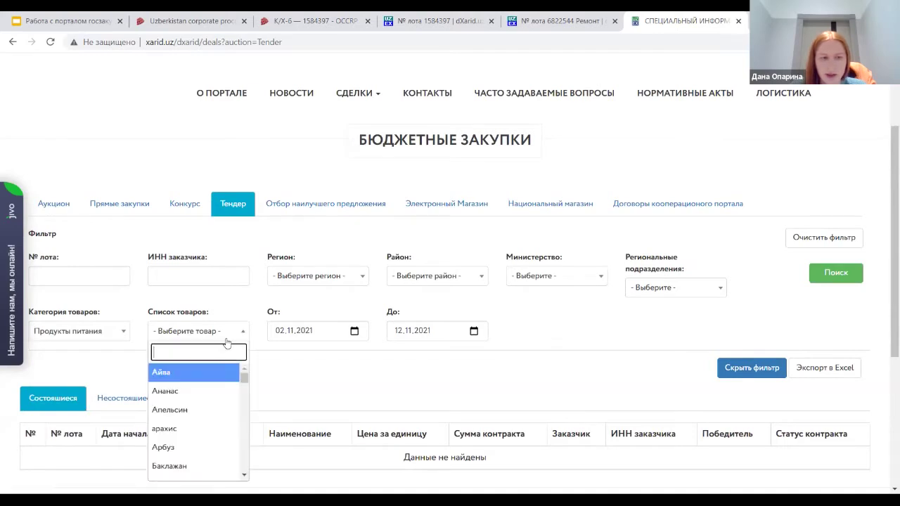
pyautogui.click(193, 448)
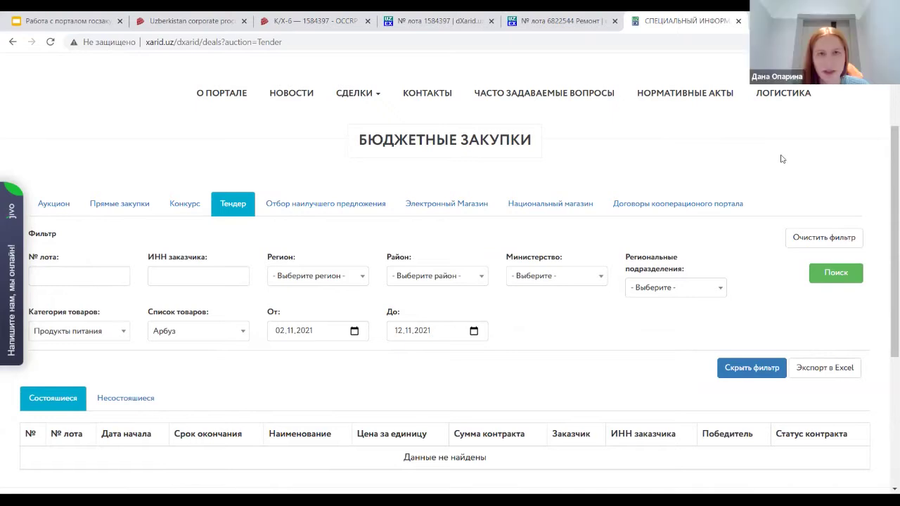
pyautogui.click(36, 18)
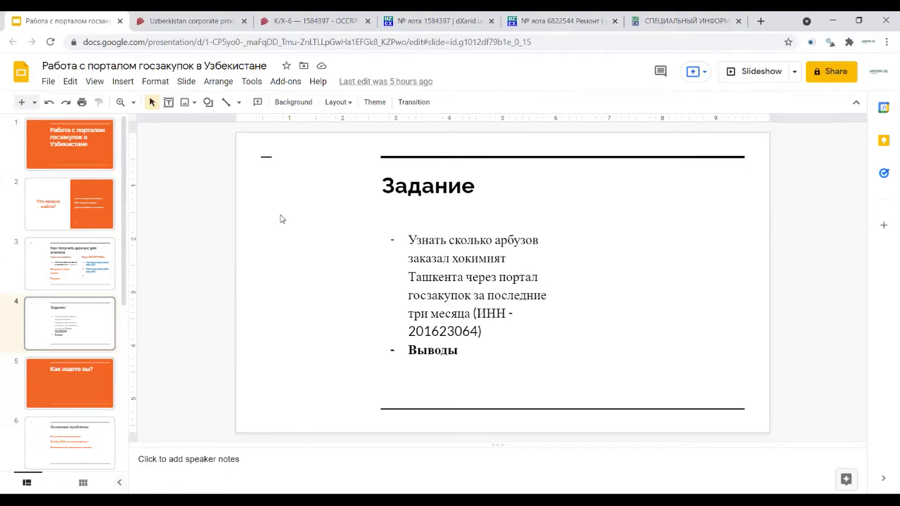
pyautogui.click(686, 23)
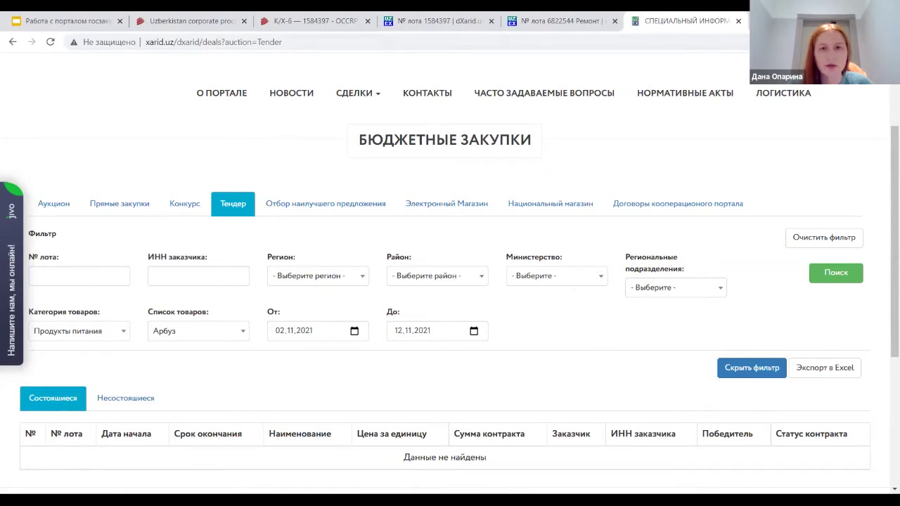
pyautogui.click(72, 16)
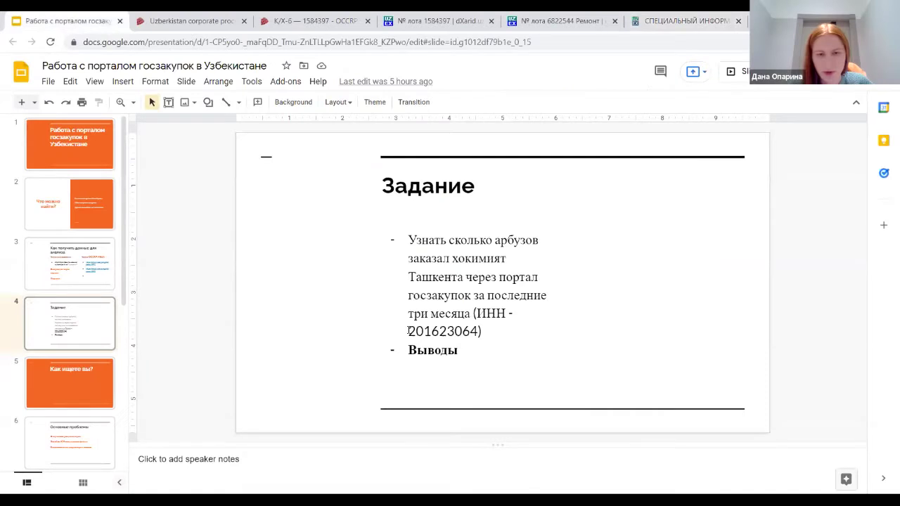
pyautogui.moveTo(516, 315); pyautogui.dragTo(468, 317)
pyautogui.doubleClick(472, 332)
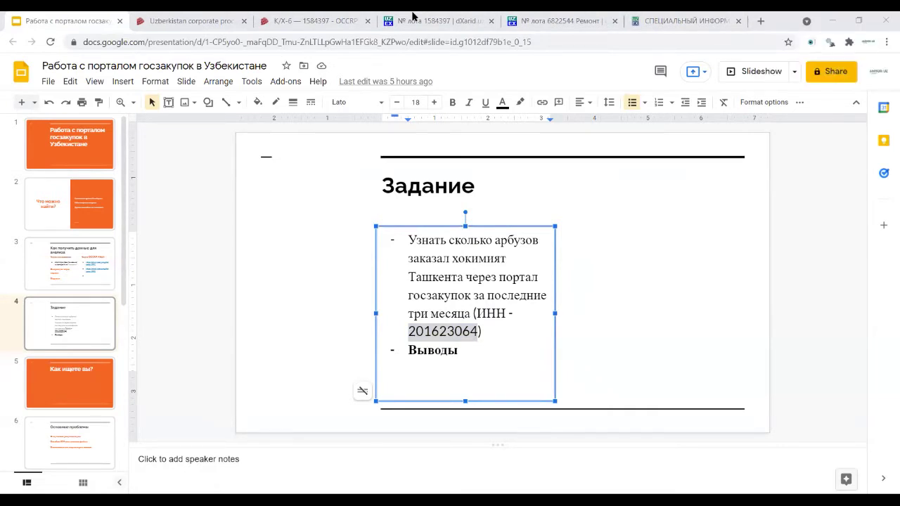
pyautogui.click(582, 176)
pyautogui.click(602, 284)
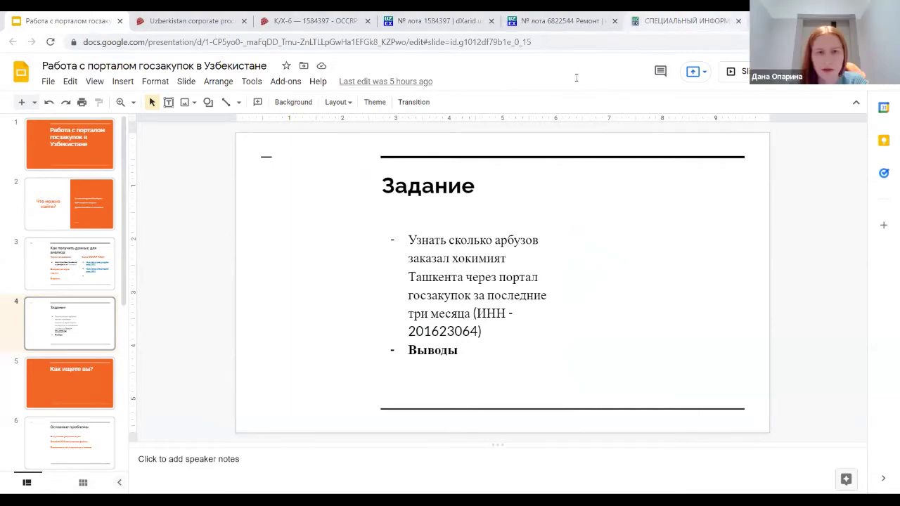
pyautogui.hotkey('ctrl', 'shift', 'Tab')
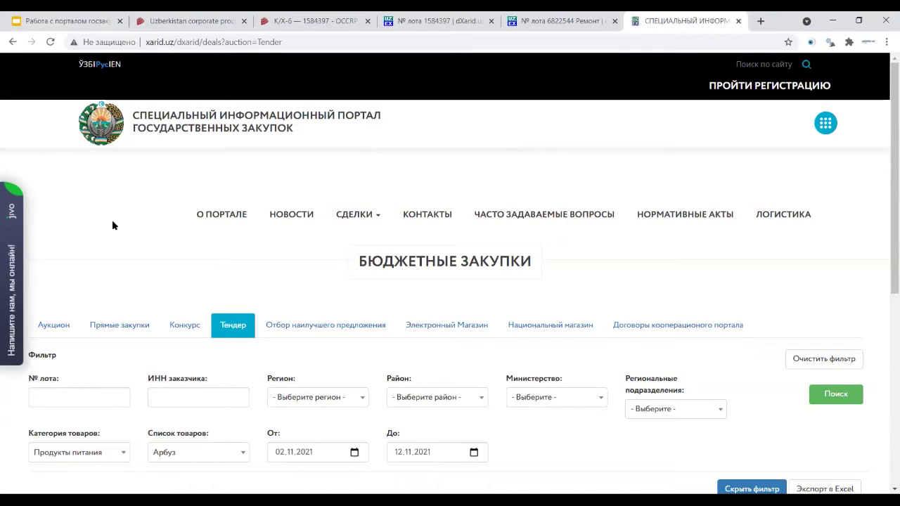
# Step: Return to the xarid.uz home page
pyautogui.click(175, 42)
pyautogui.moveTo(175, 41); pyautogui.dragTo(135, 42)
pyautogui.hotkey('ctrl', 'c')
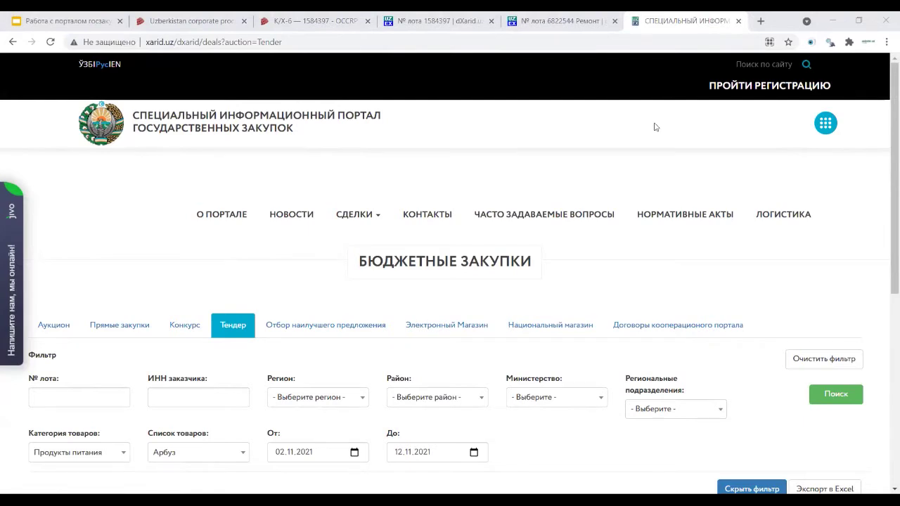
pyautogui.scroll(-1, 274, 204)
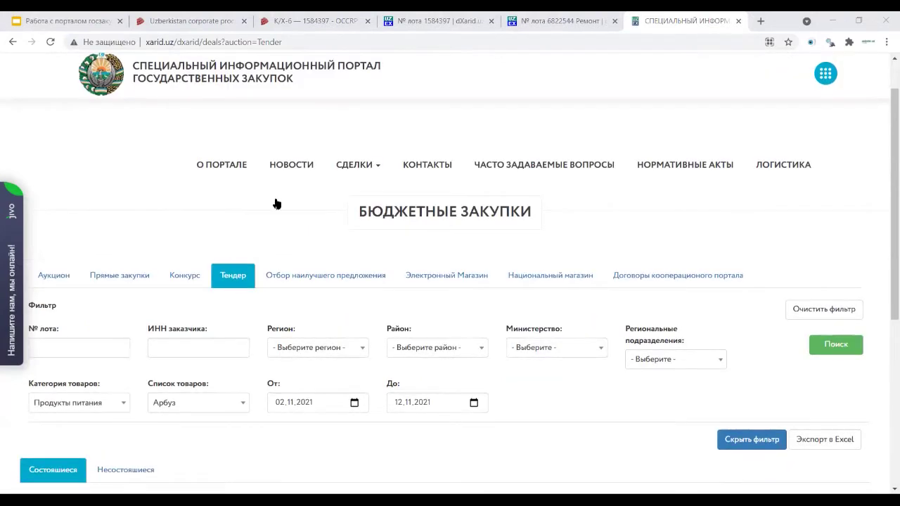
pyautogui.click(104, 81)
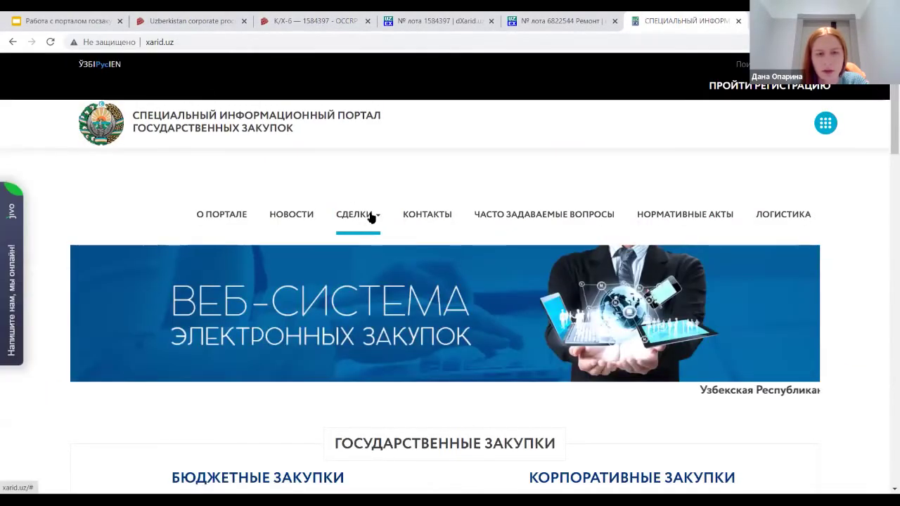
# Step: Open СДЕЛКИ > Бюджетные закупки > Тендер with the filter shown, focusing ИНН заказчика
pyautogui.click(369, 217)
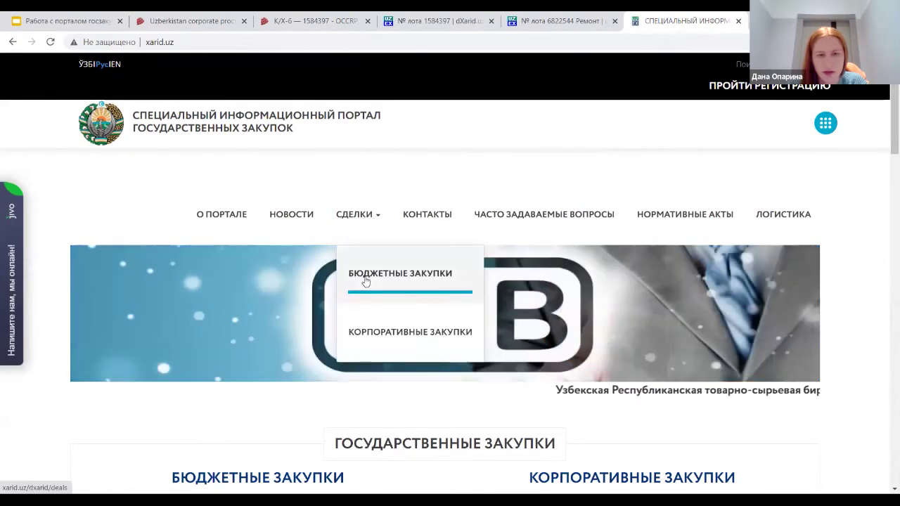
pyautogui.click(363, 278)
pyautogui.click(233, 327)
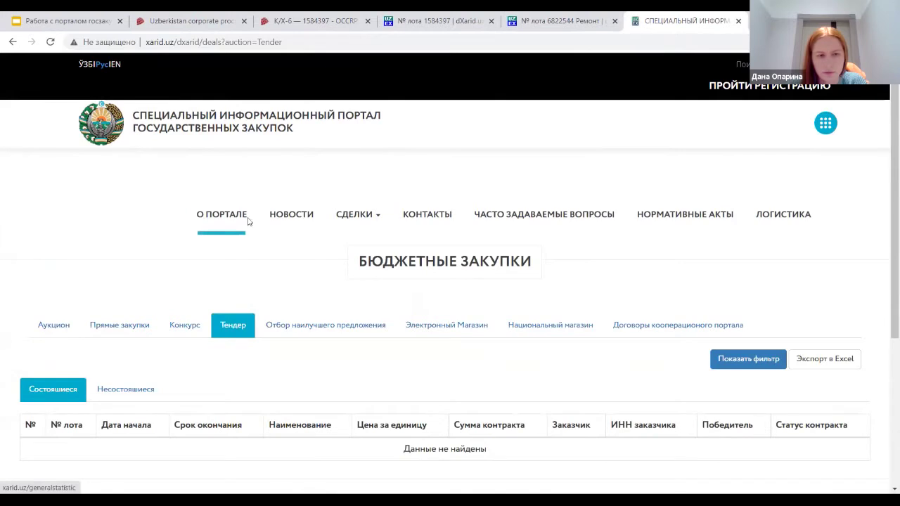
pyautogui.scroll(-2, 249, 220)
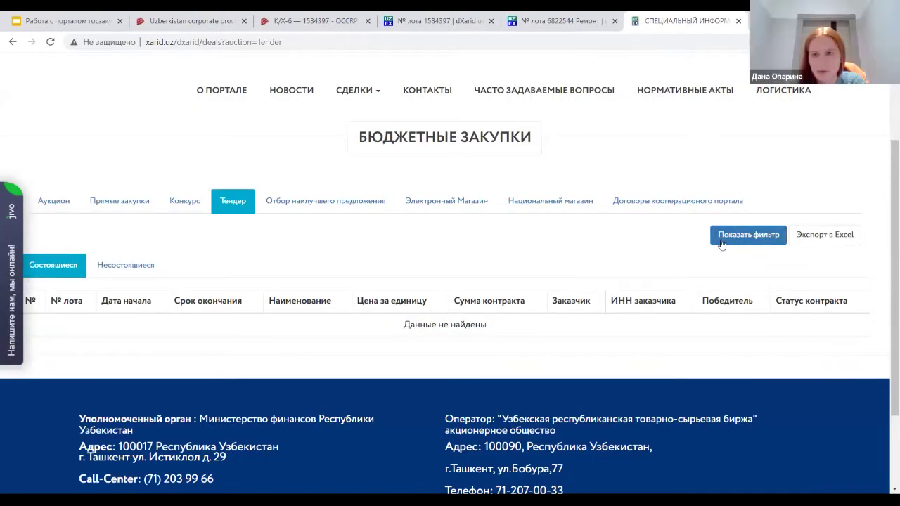
pyautogui.click(748, 241)
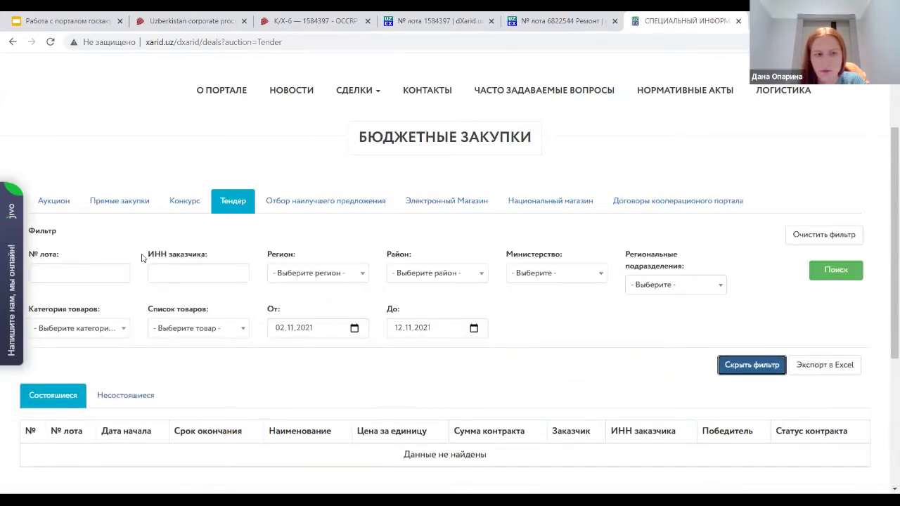
pyautogui.click(180, 273)
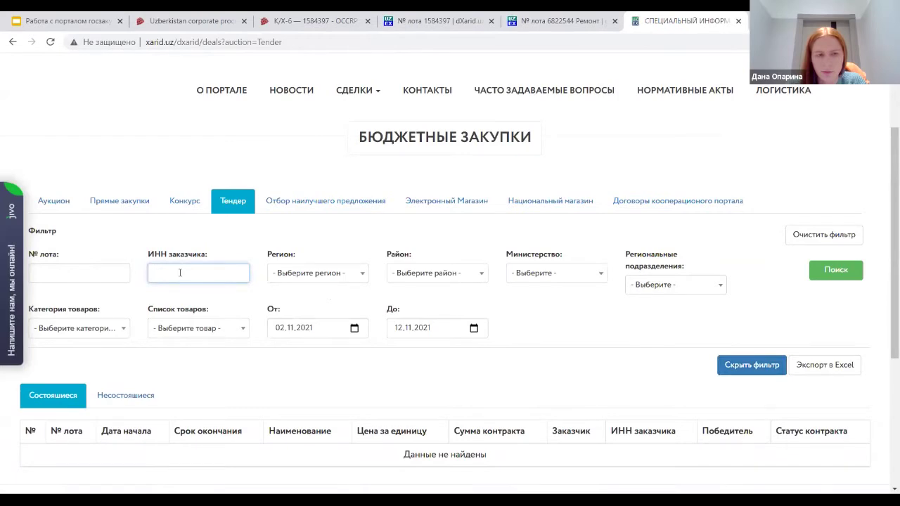
pyautogui.hotkey('ctrl', 'v')
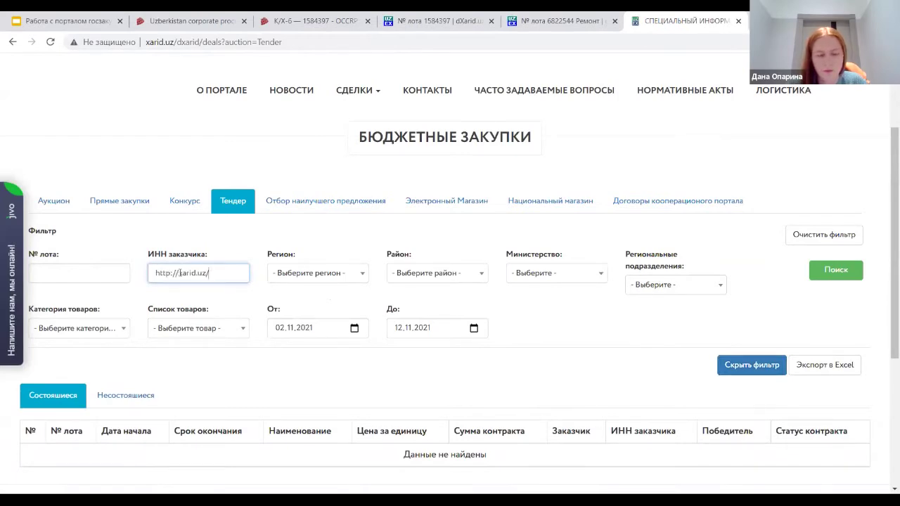
pyautogui.hotkey('ctrl', 'z')
pyautogui.click(63, 20)
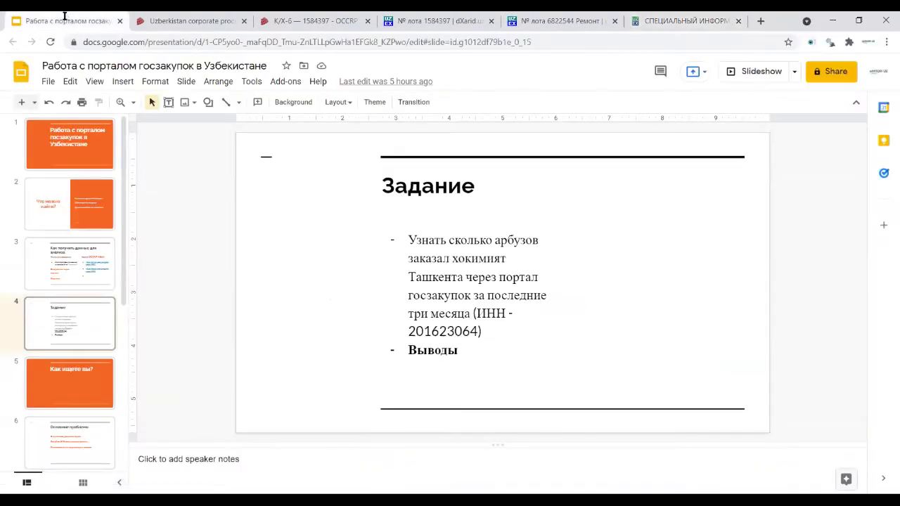
pyautogui.doubleClick(456, 330)
pyautogui.hotkey('ctrl', 'c')
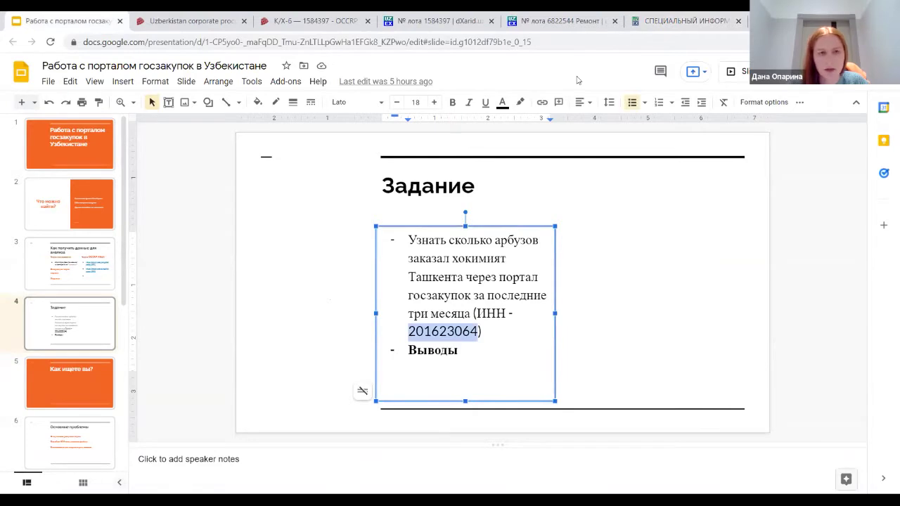
pyautogui.click(636, 21)
pyautogui.click(236, 271)
pyautogui.hotkey('ctrl', 'v')
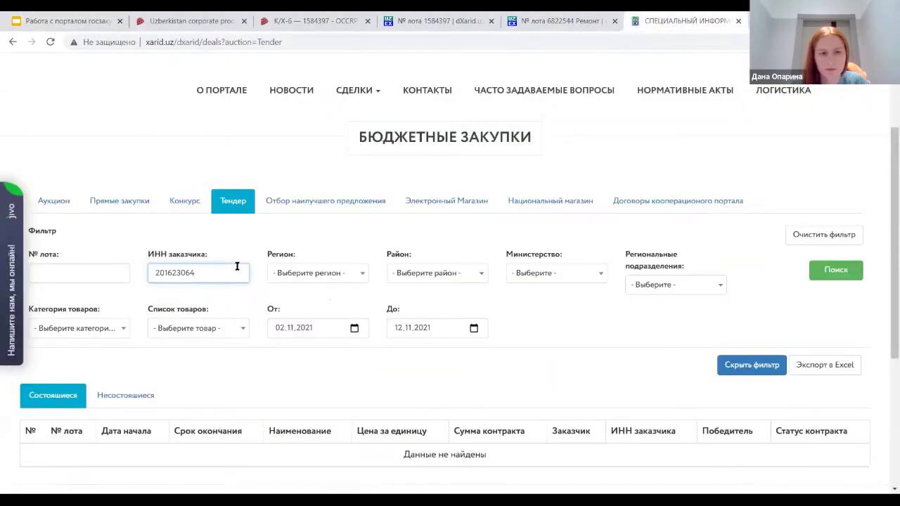
# Step: Select category Продукты питания and product Арбуз in the filter
pyautogui.click(118, 328)
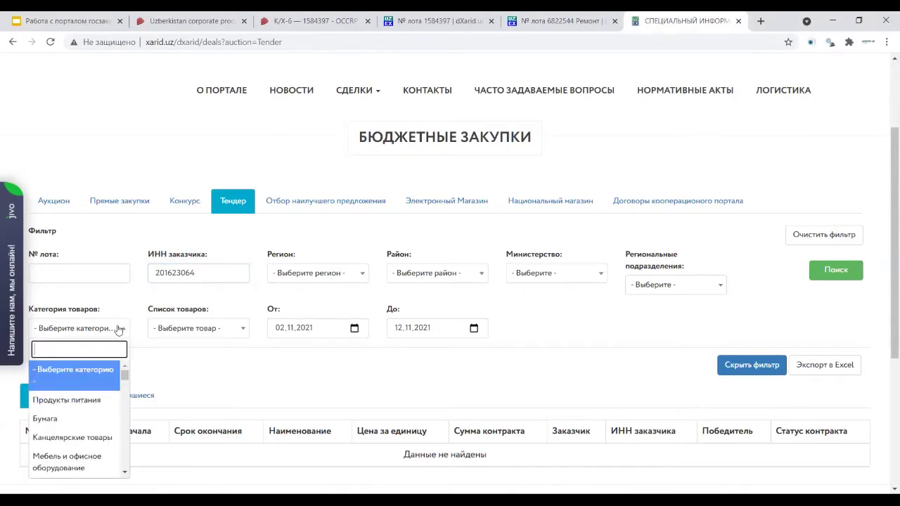
pyautogui.click(89, 400)
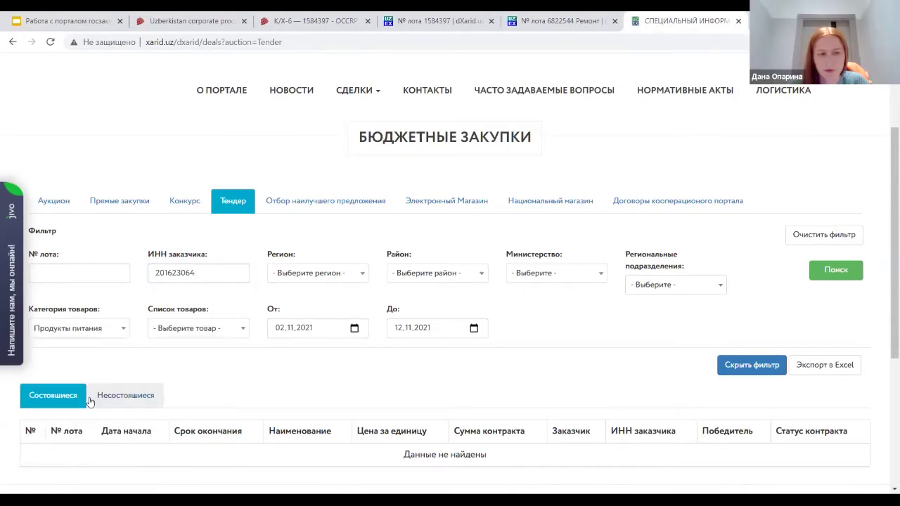
pyautogui.click(194, 339)
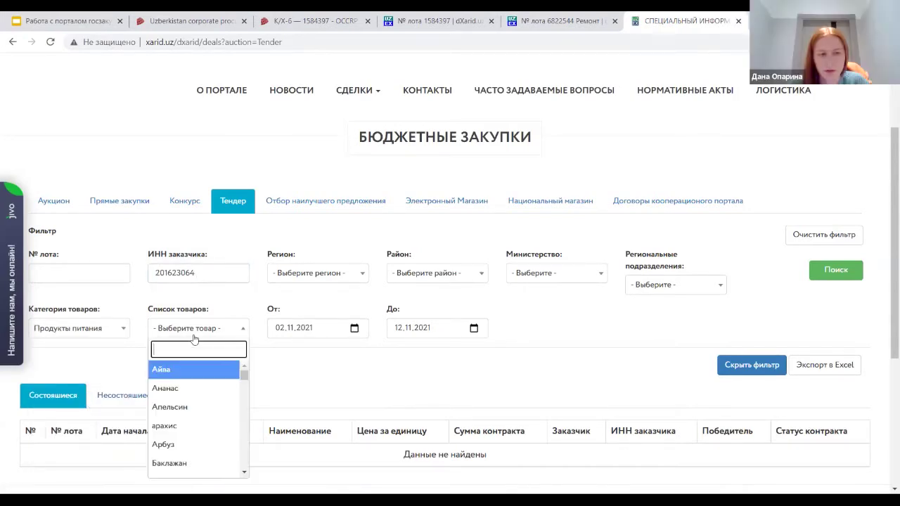
pyautogui.click(178, 443)
# Step: Set the search start date to 12.09.2021 using the calendar
pyautogui.click(285, 330)
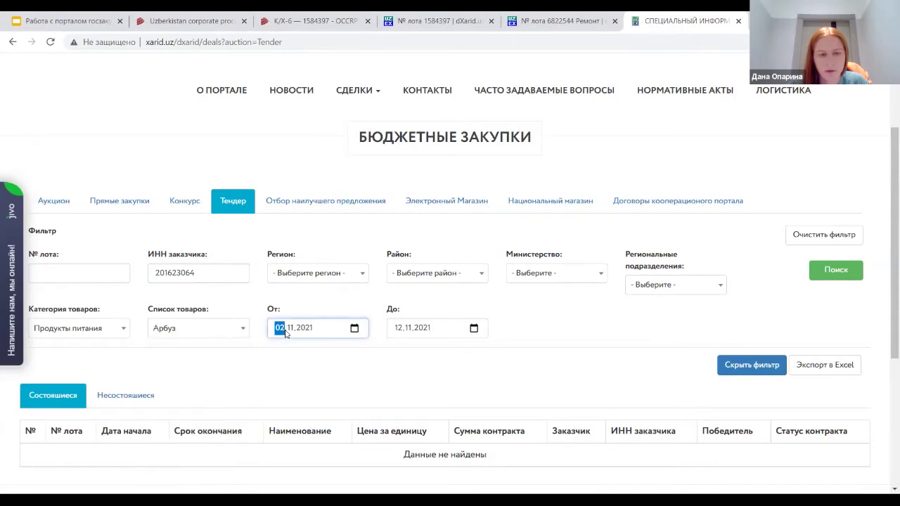
pyautogui.click(355, 329)
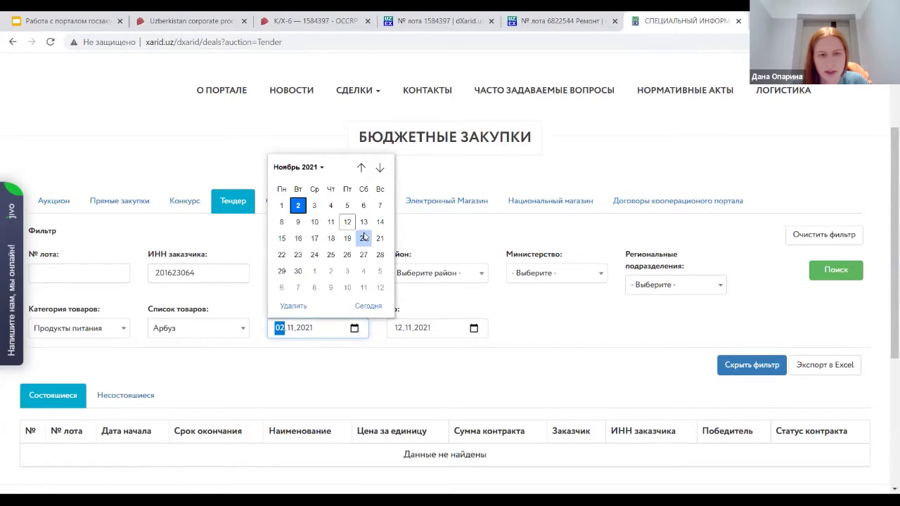
pyautogui.click(360, 167)
pyautogui.click(361, 167)
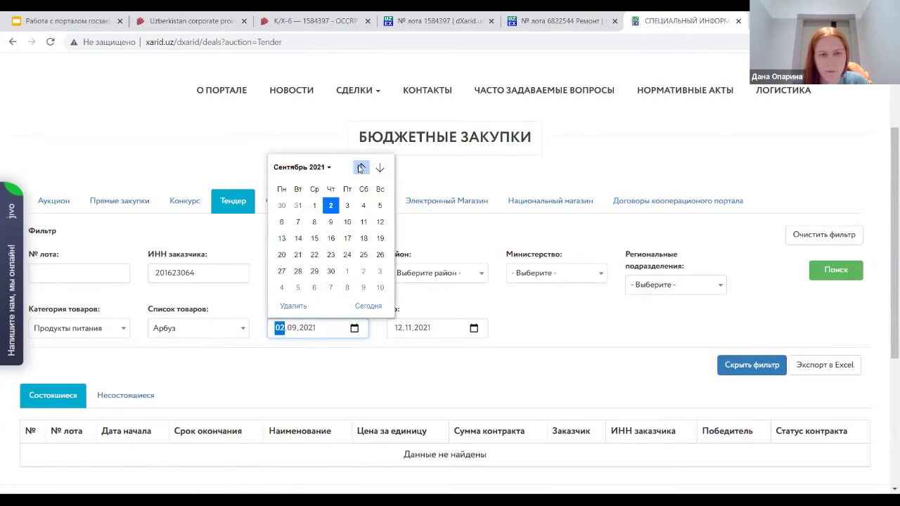
pyautogui.click(373, 226)
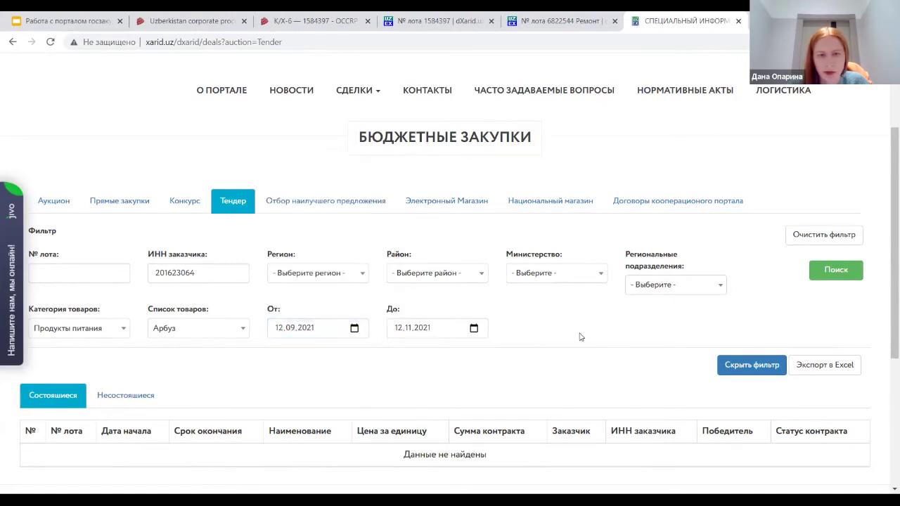
# Step: Run the tender search, then rerun it limited to region г.Ташкент
pyautogui.click(825, 274)
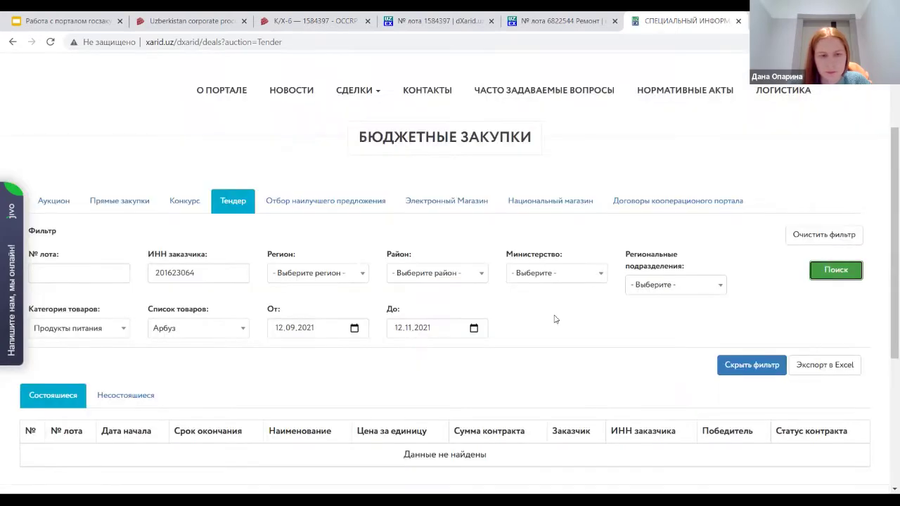
pyautogui.scroll(-1, 555, 320)
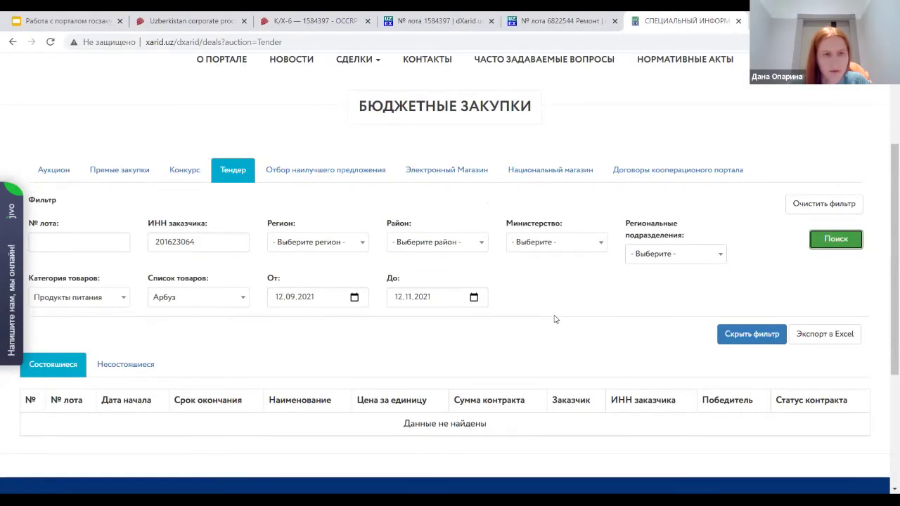
pyautogui.click(353, 243)
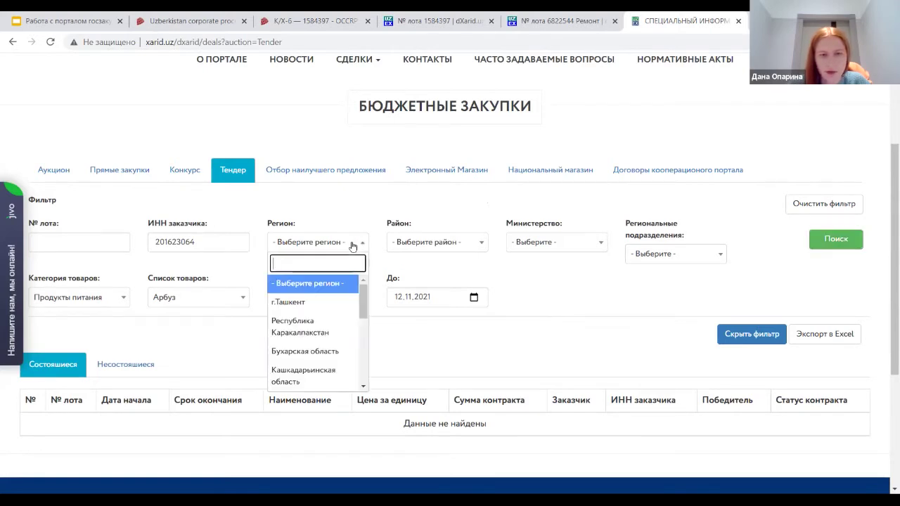
pyautogui.click(319, 303)
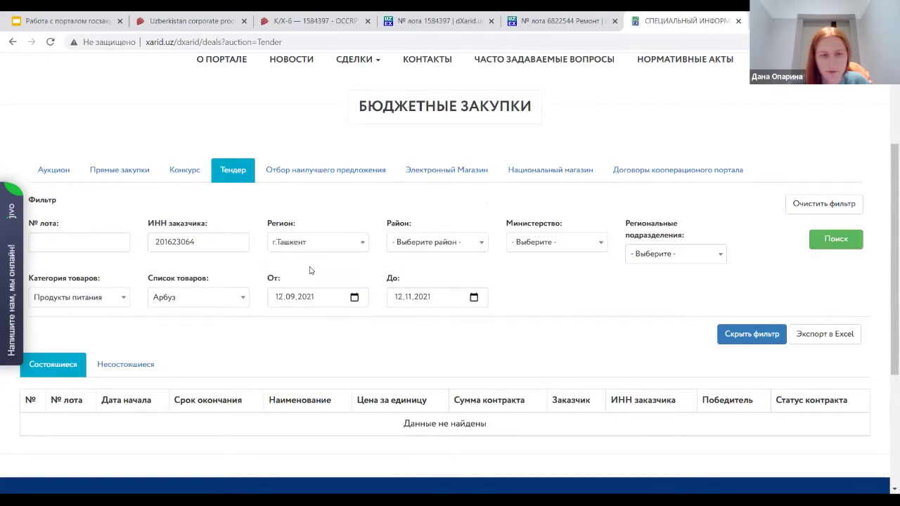
pyautogui.click(831, 243)
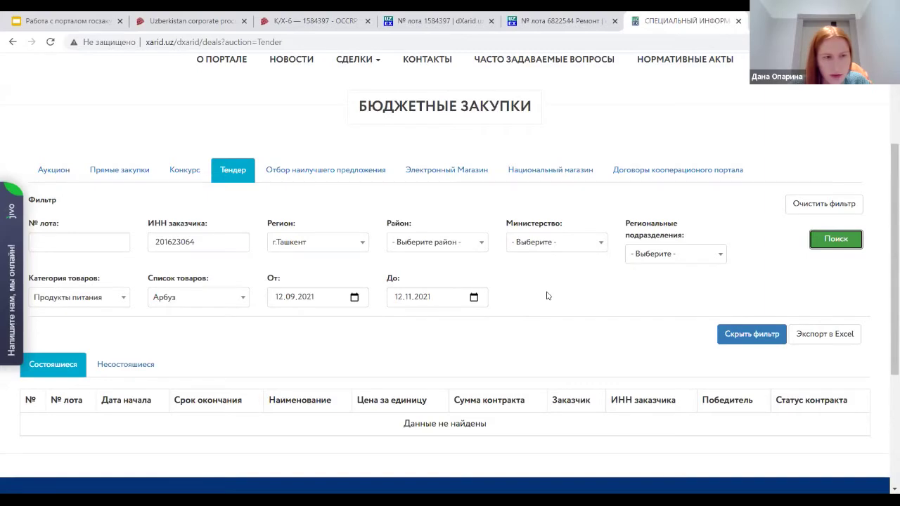
# Step: Check the empty results and switch to the Конкурс listing
pyautogui.scroll(-1, 552, 291)
pyautogui.scroll(1, 547, 295)
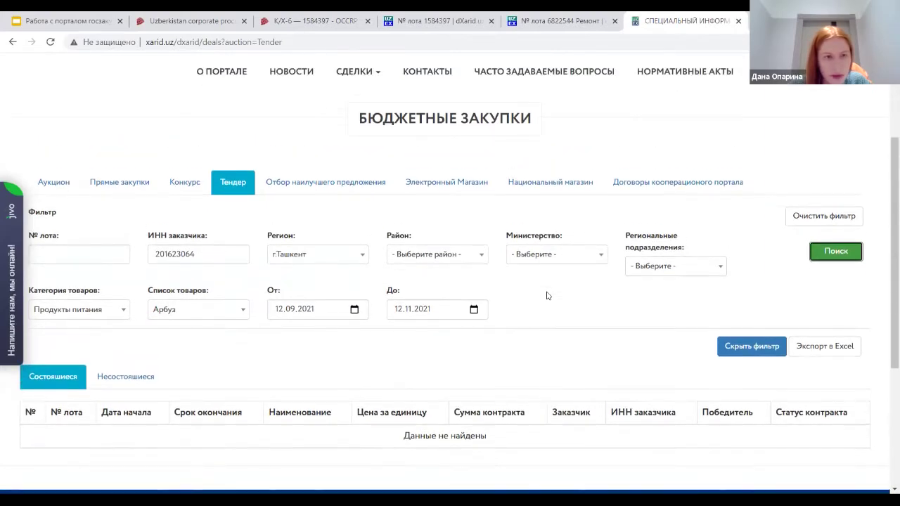
pyautogui.scroll(-1, 547, 295)
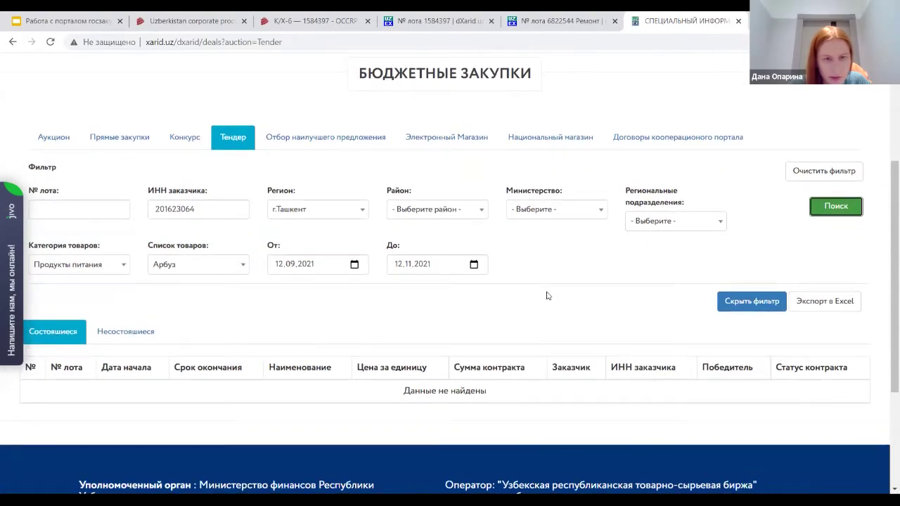
pyautogui.scroll(-1, 547, 296)
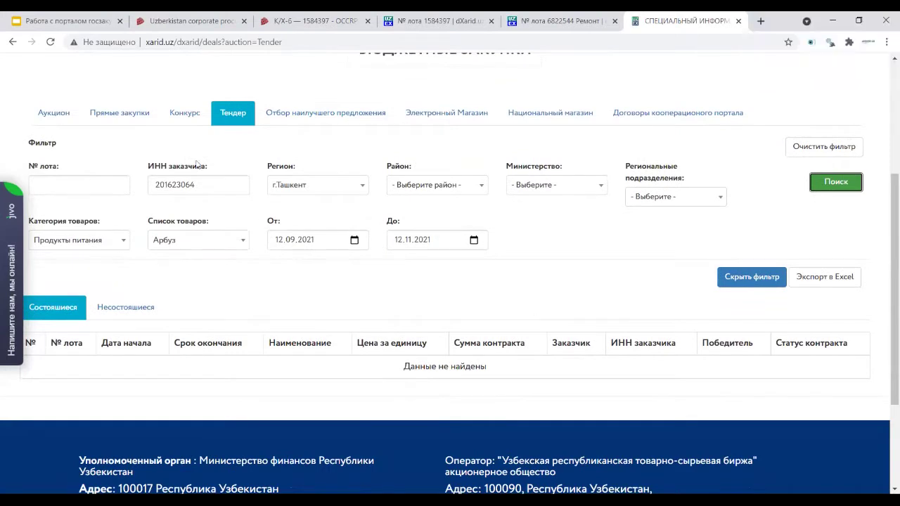
pyautogui.scroll(1, 214, 152)
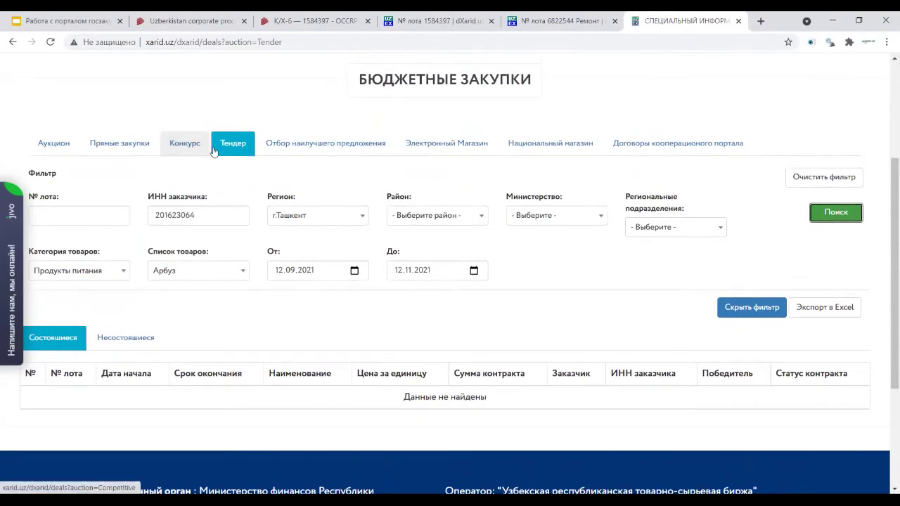
pyautogui.click(212, 151)
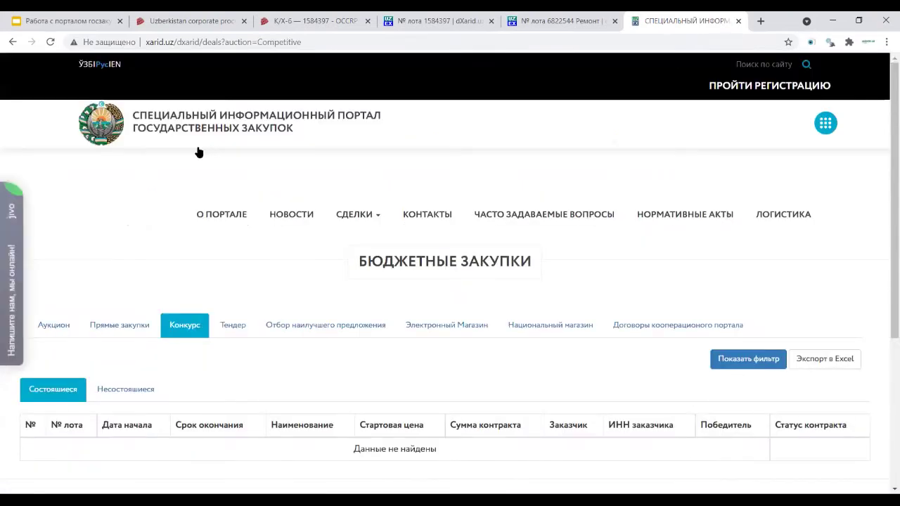
pyautogui.scroll(-3, 197, 150)
pyautogui.scroll(1, 199, 153)
pyautogui.scroll(4, 199, 153)
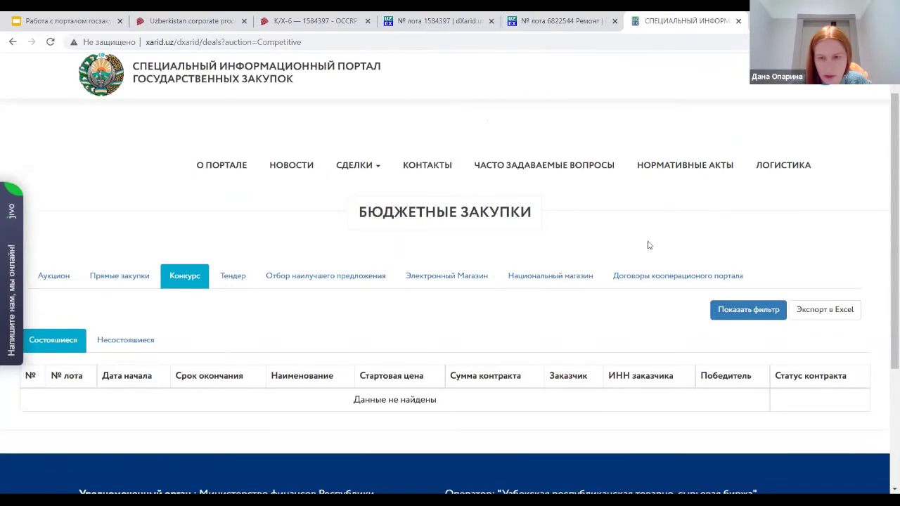
pyautogui.click(733, 320)
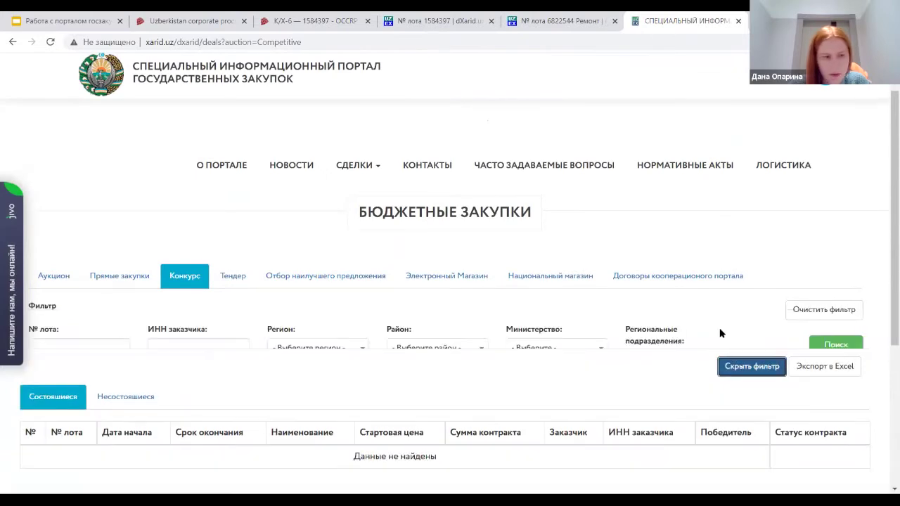
pyautogui.click(171, 349)
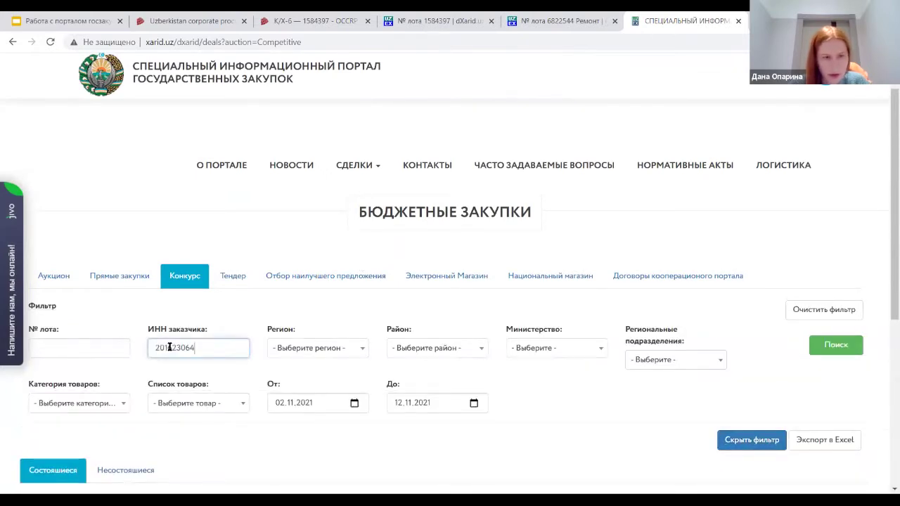
# Step: Search Конкурс for Продукты питания / Арбуз (no data), then open Прямые закупки
pyautogui.click(102, 405)
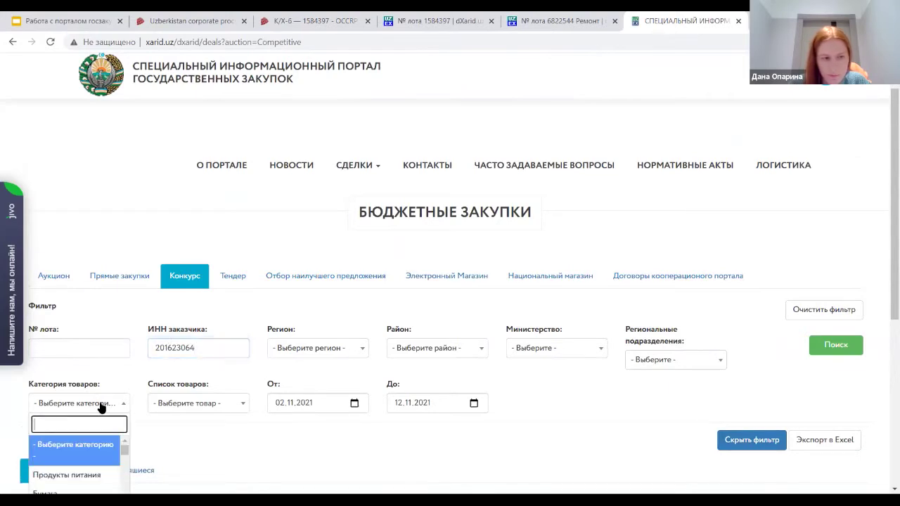
pyautogui.click(86, 476)
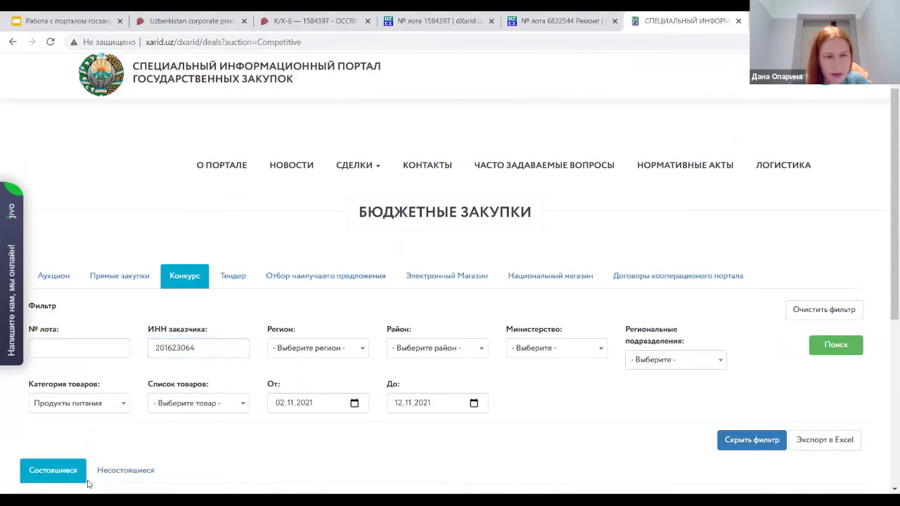
pyautogui.click(197, 407)
pyautogui.scroll(-1, 180, 462)
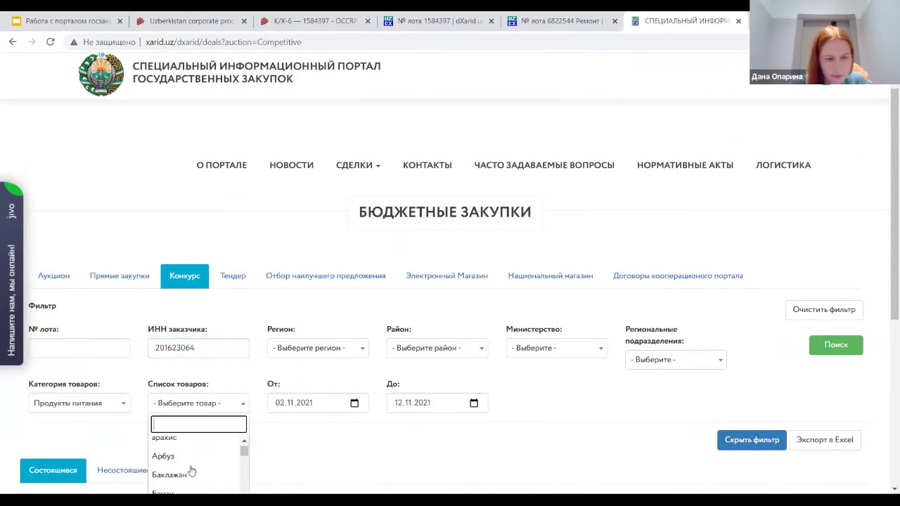
pyautogui.click(179, 458)
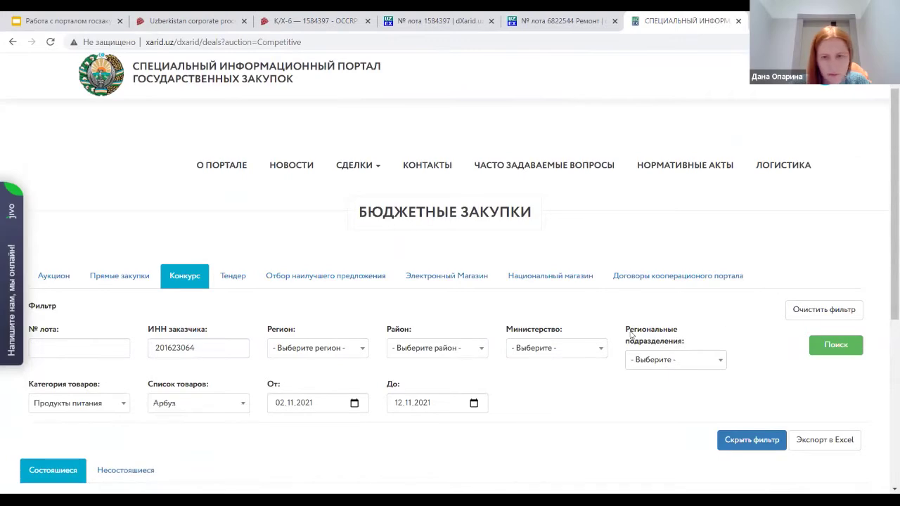
pyautogui.click(814, 350)
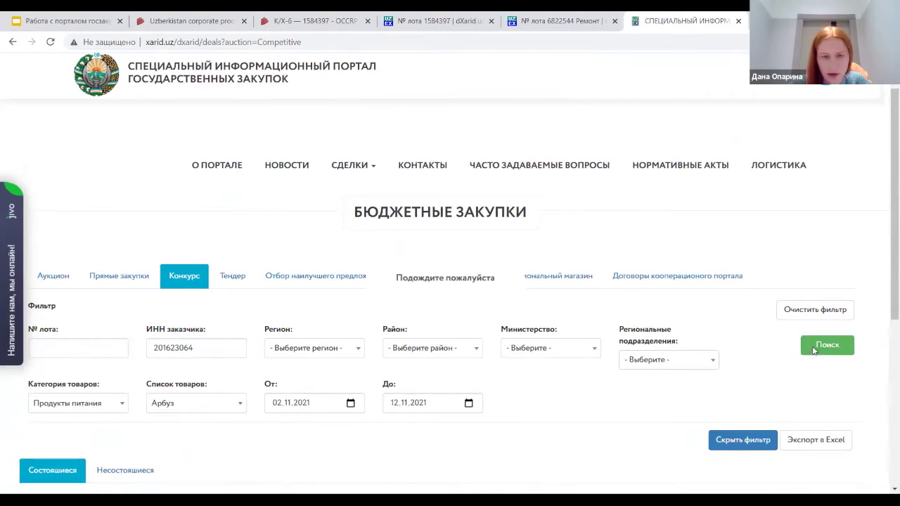
pyautogui.scroll(-2, 557, 281)
pyautogui.scroll(1, 557, 284)
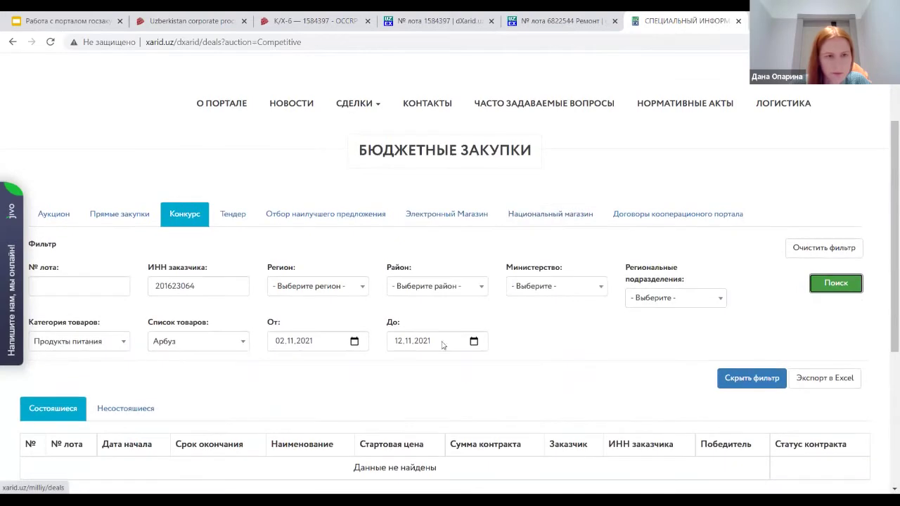
pyautogui.click(102, 219)
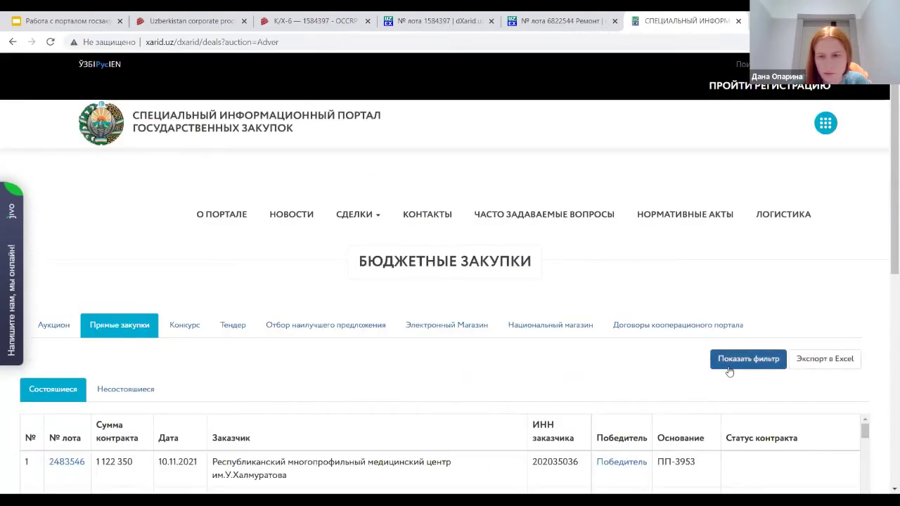
pyautogui.click(735, 360)
pyautogui.click(212, 399)
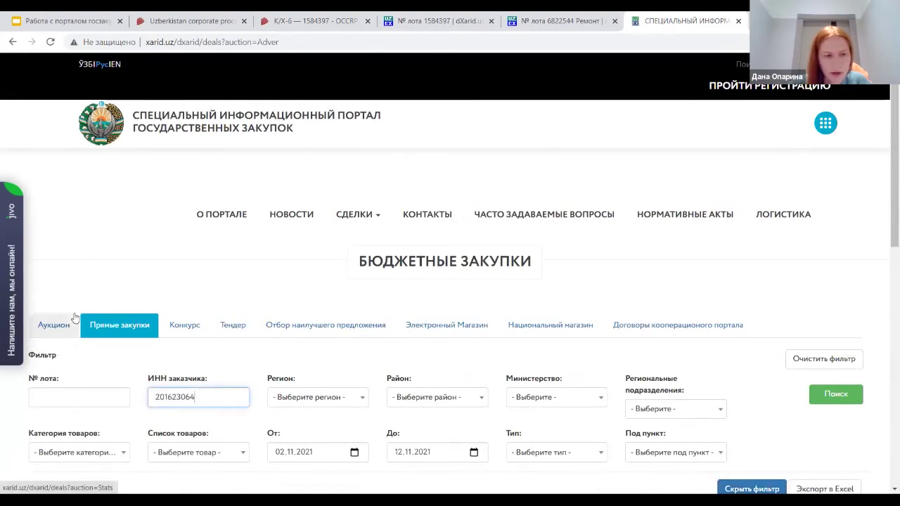
pyautogui.scroll(-2, 74, 316)
# Step: Search Продукты питания / Арбуз, finding five lots, and open lot 1910260
pyautogui.click(97, 287)
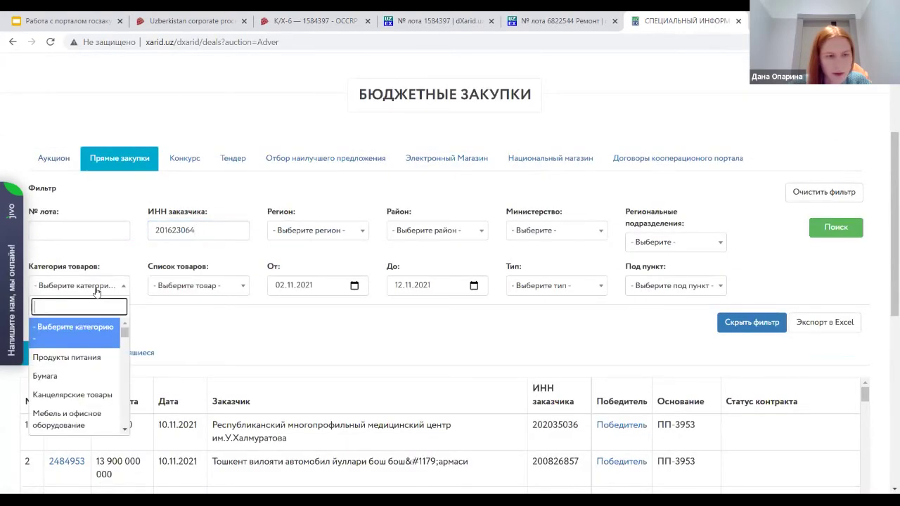
pyautogui.click(84, 357)
pyautogui.click(199, 284)
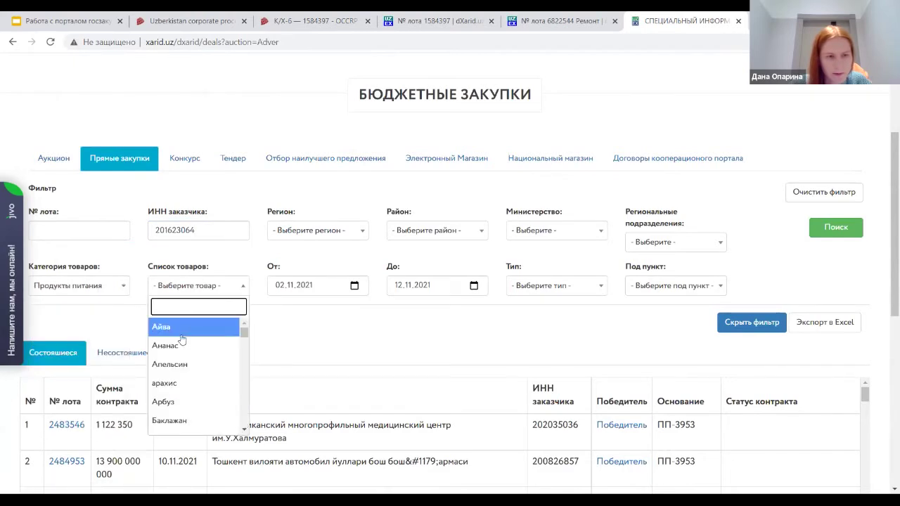
pyautogui.click(179, 402)
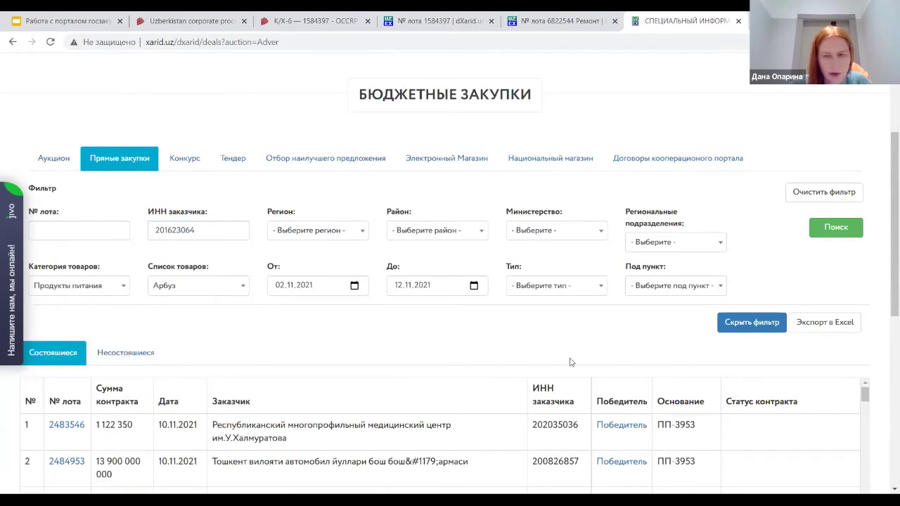
pyautogui.click(828, 232)
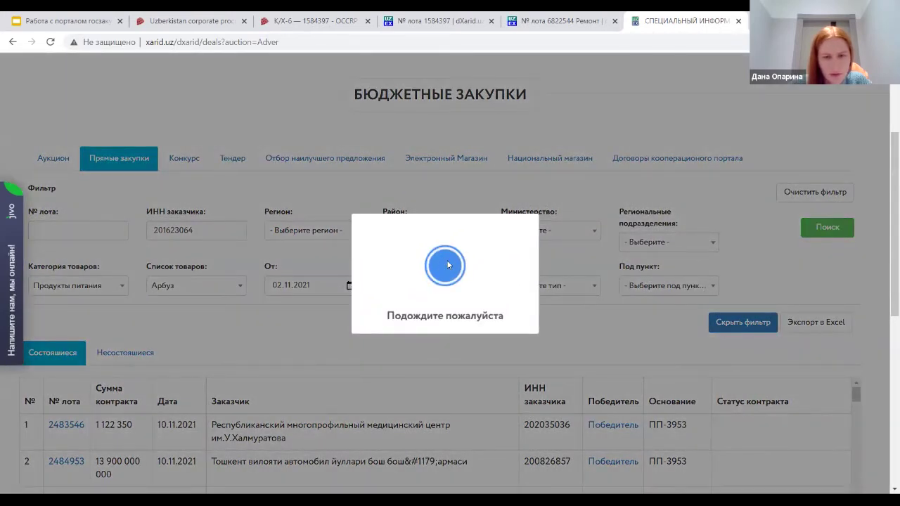
pyautogui.scroll(-1, 448, 264)
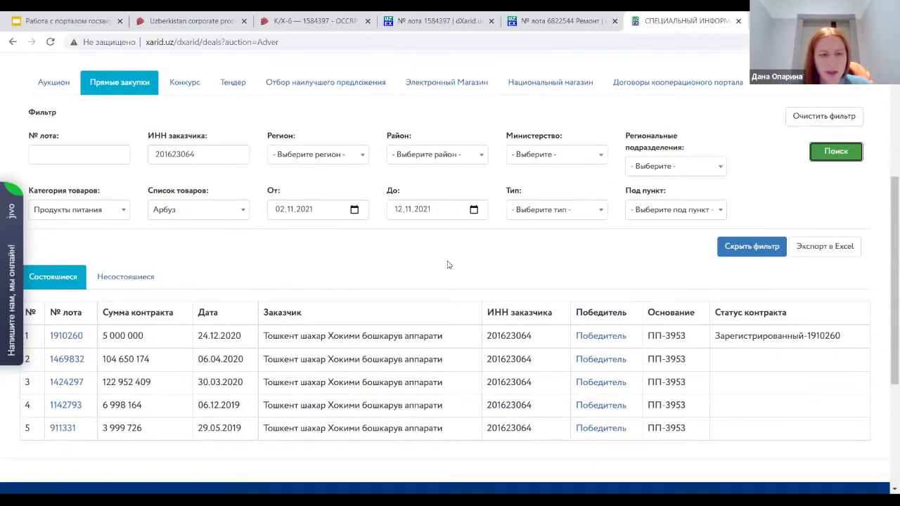
pyautogui.click(59, 337)
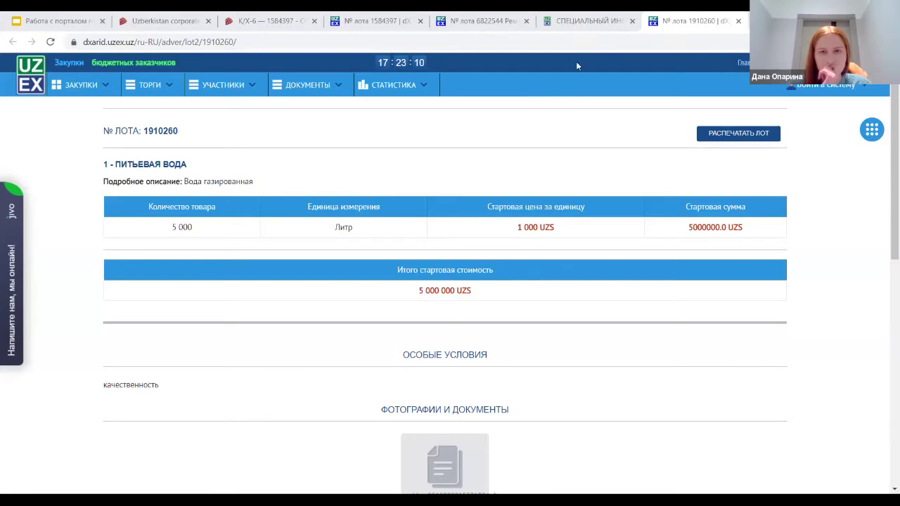
pyautogui.hotkey('ctrl', 'shift', 'Tab')
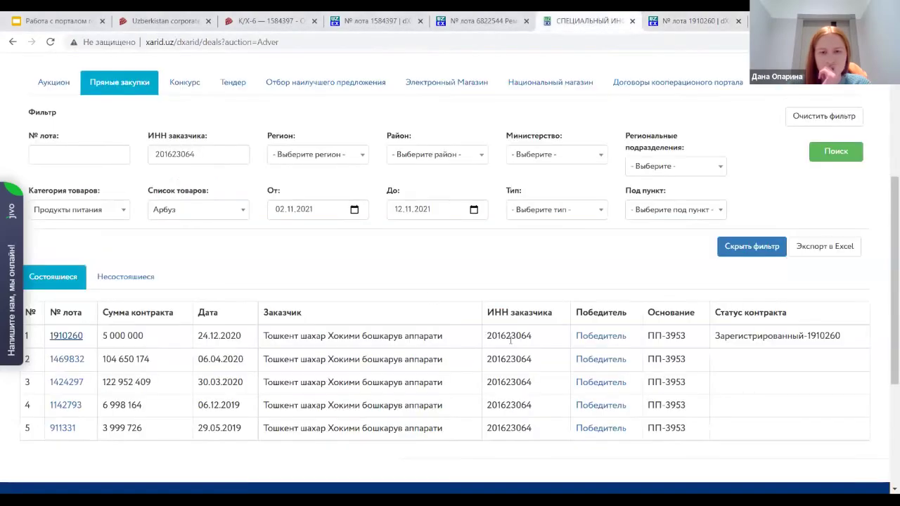
pyautogui.click(594, 336)
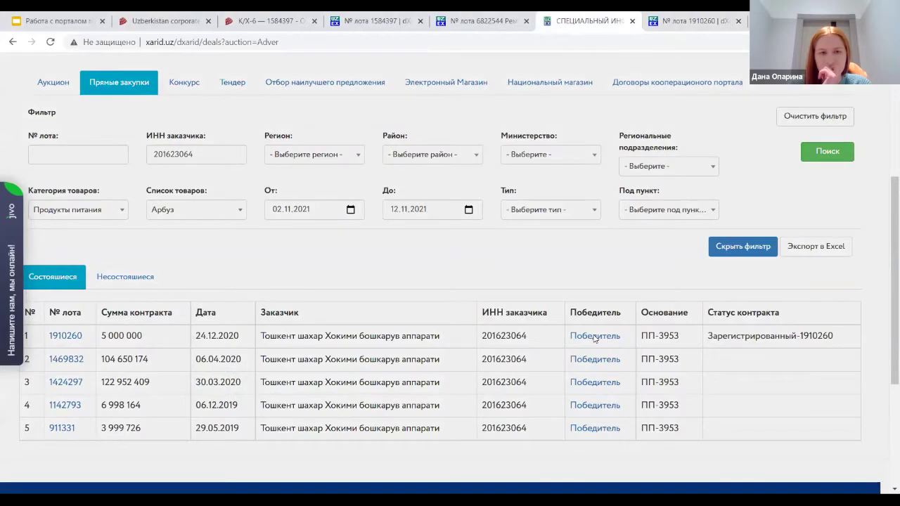
pyautogui.scroll(-1, 514, 235)
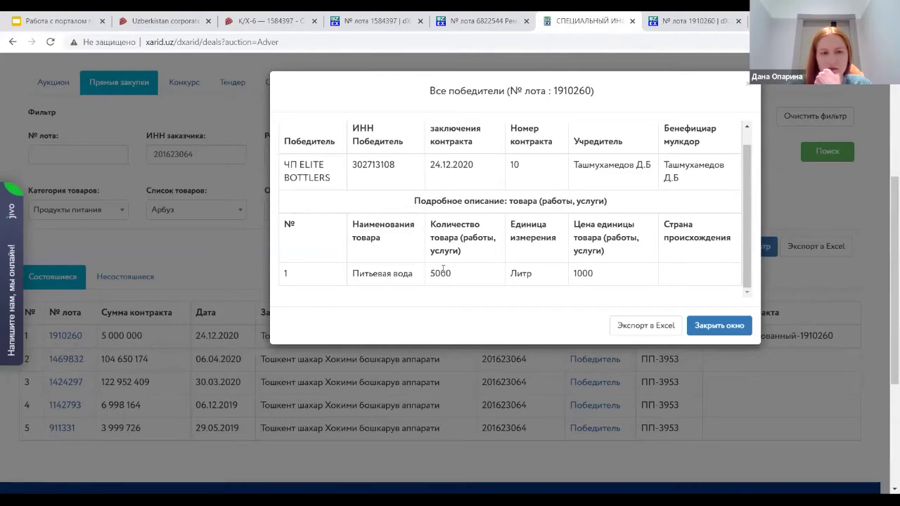
pyautogui.click(714, 327)
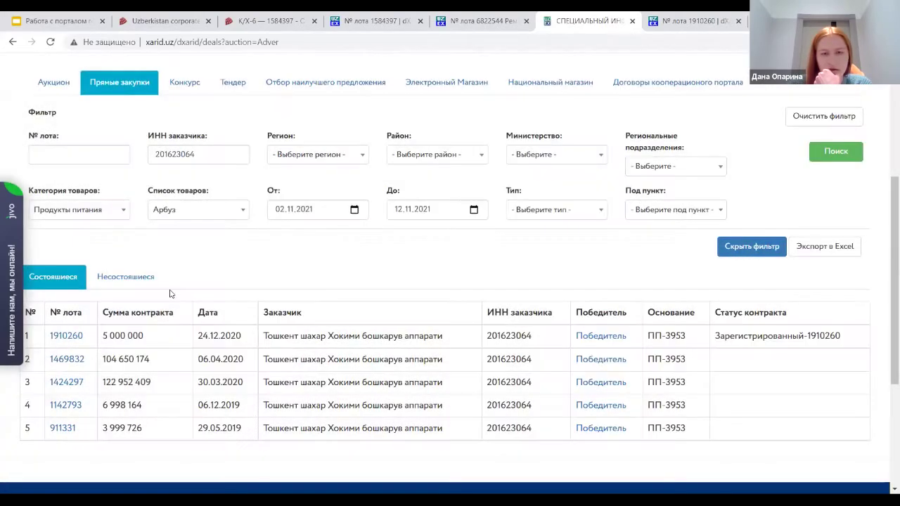
pyautogui.click(67, 360)
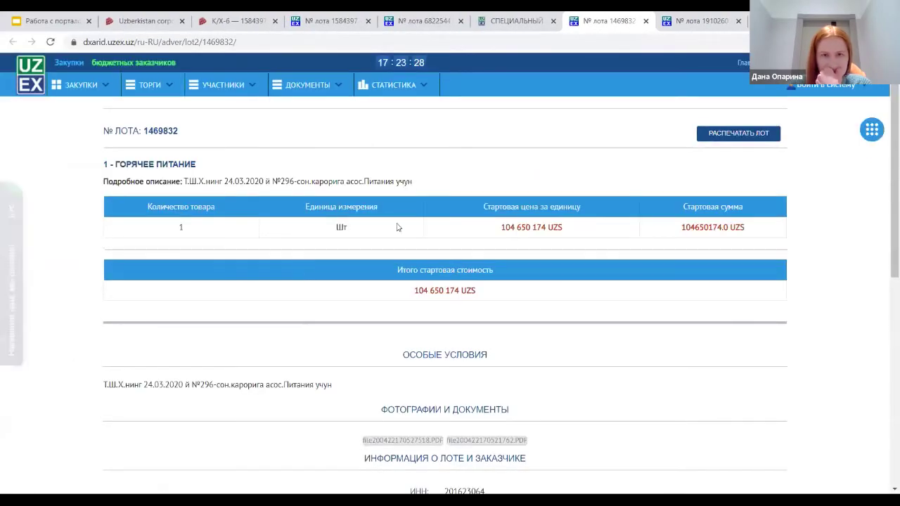
# Step: Review lot 1469832's details (hot meals, 104 650 174 UZS), then return to the results
pyautogui.scroll(-2, 400, 244)
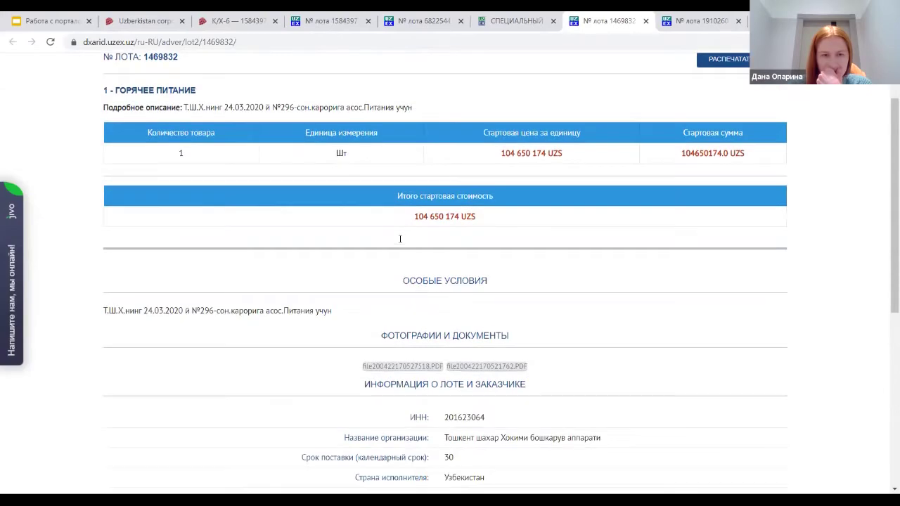
pyautogui.scroll(-2, 400, 243)
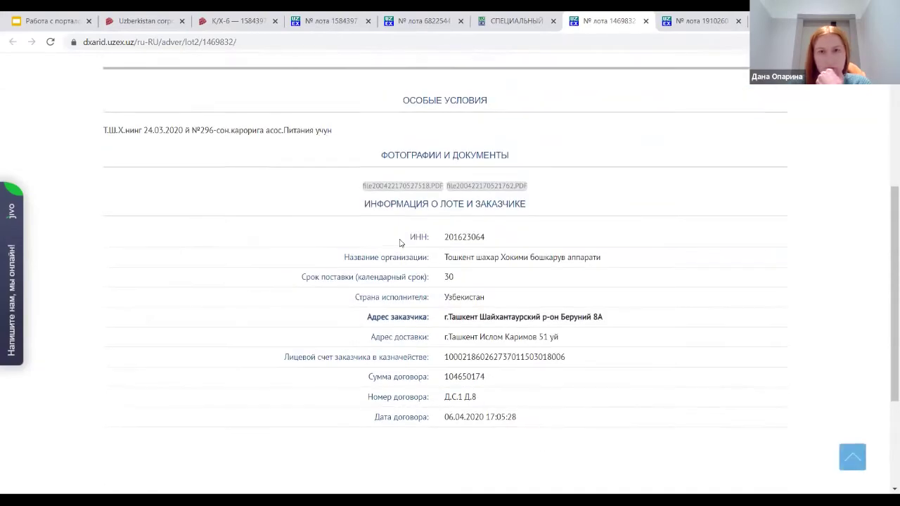
pyautogui.scroll(3, 398, 241)
pyautogui.hotkey('ctrl', 'shift', 'Tab')
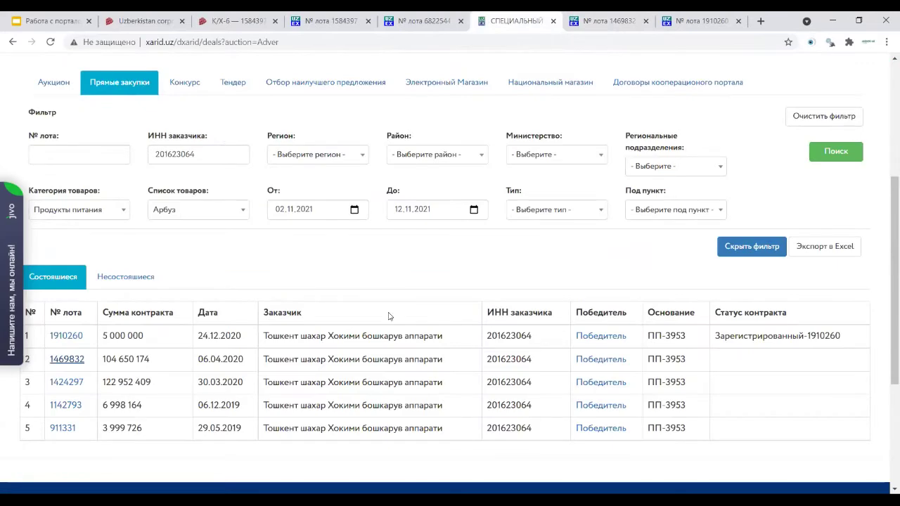
pyautogui.click(595, 382)
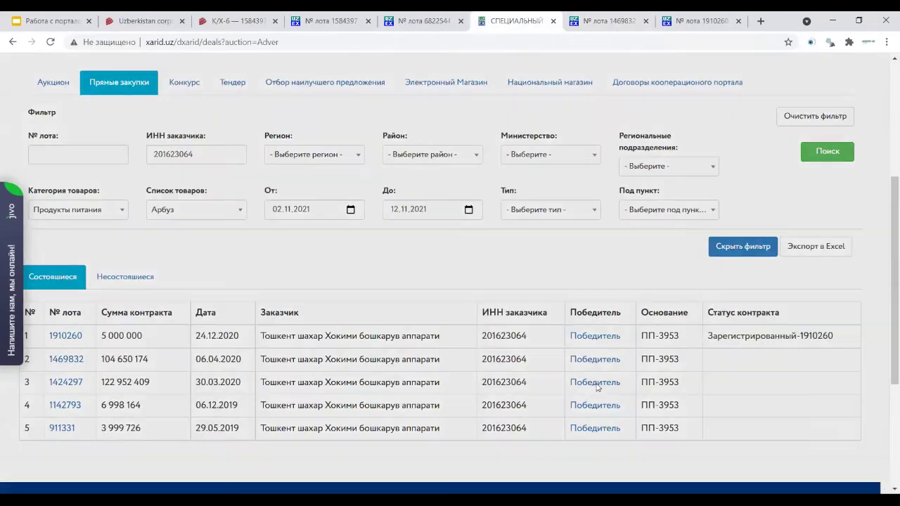
pyautogui.scroll(-2, 541, 225)
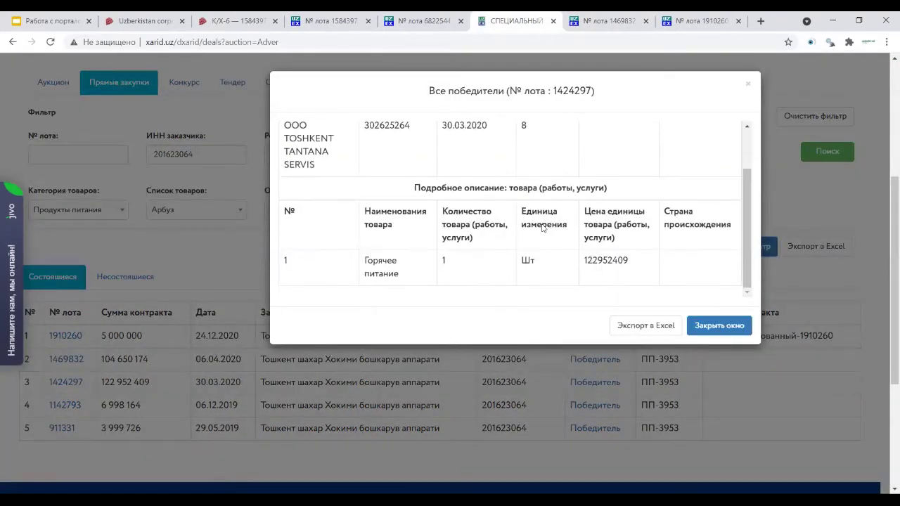
pyautogui.click(693, 329)
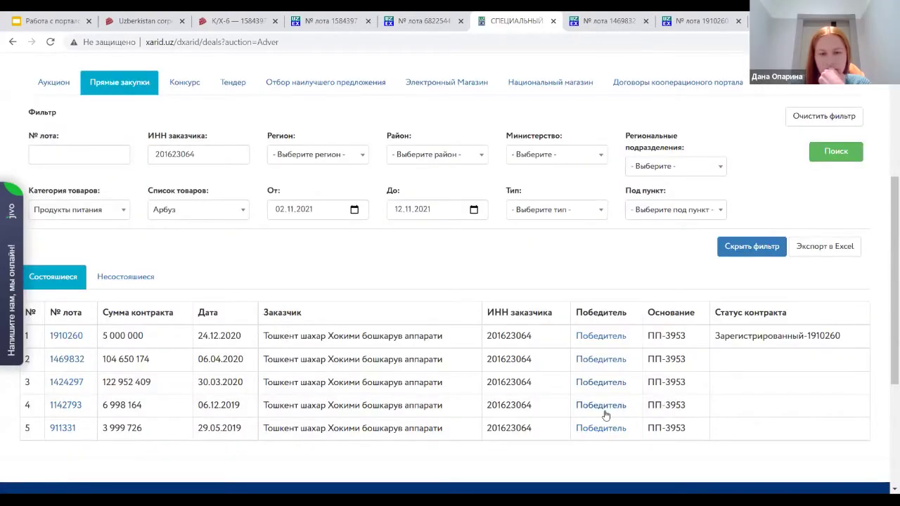
pyautogui.click(603, 408)
pyautogui.scroll(-1, 541, 190)
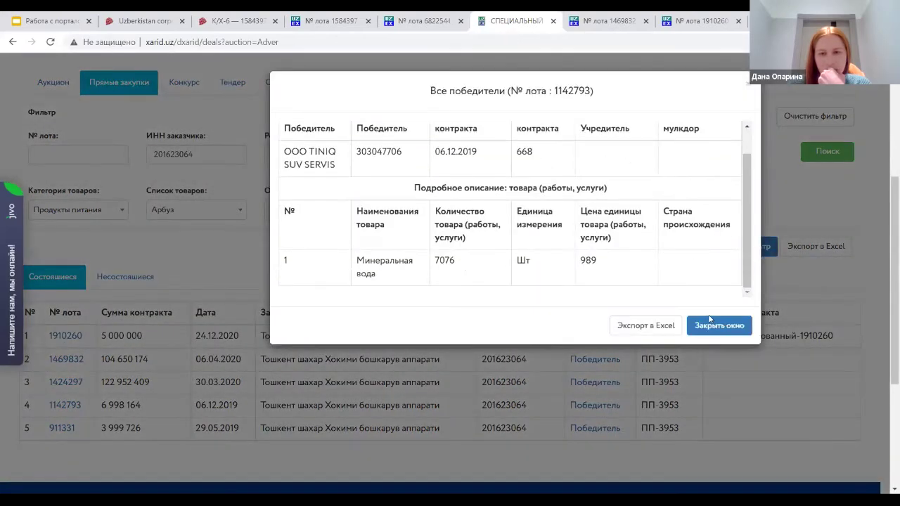
pyautogui.click(717, 325)
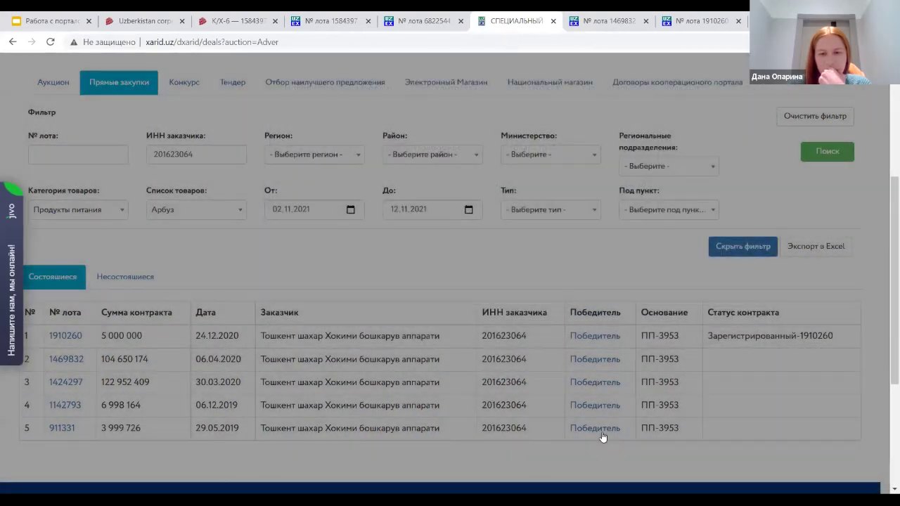
pyautogui.click(603, 437)
pyautogui.scroll(-1, 524, 214)
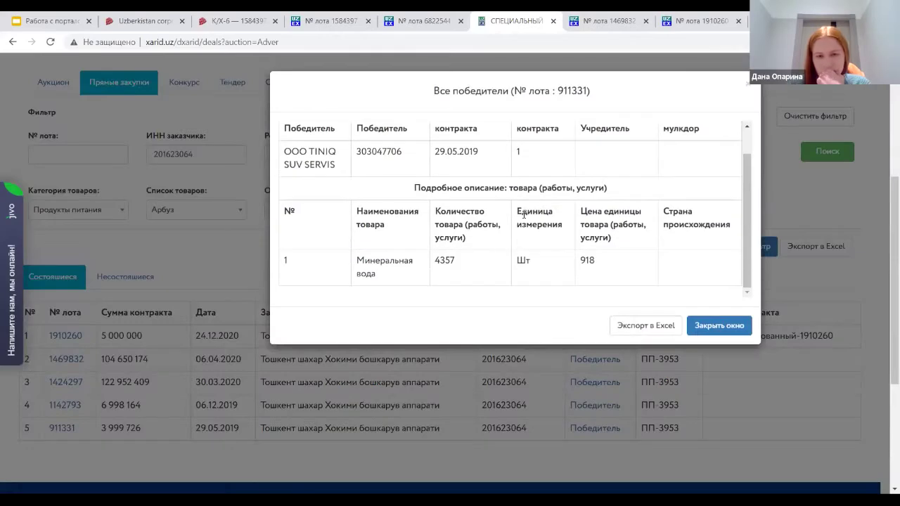
pyautogui.click(695, 327)
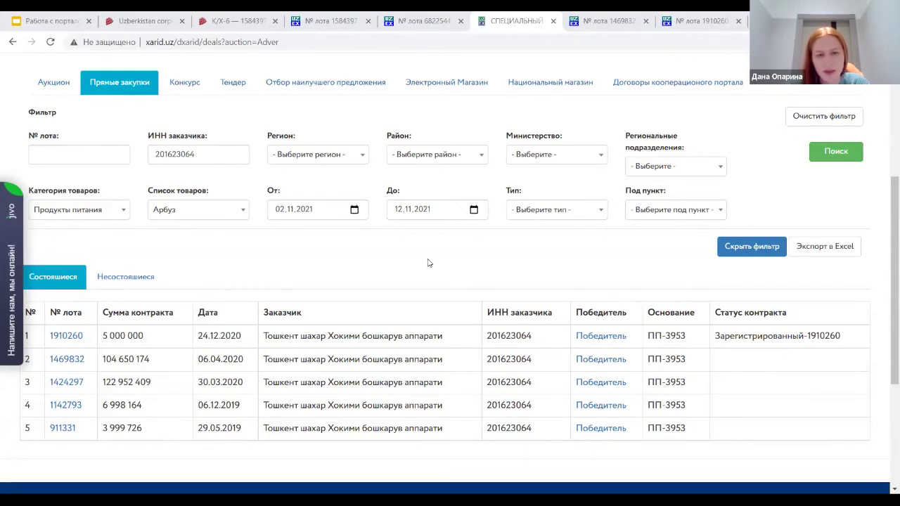
pyautogui.click(67, 337)
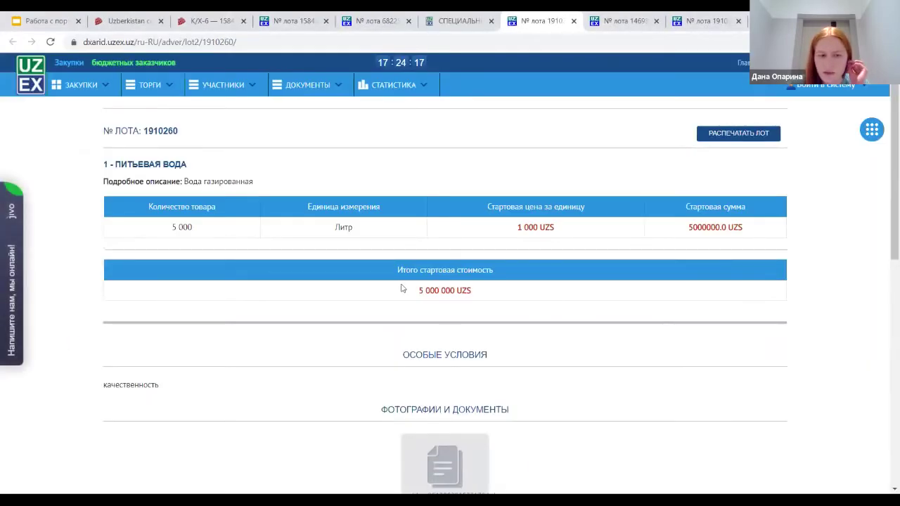
# Step: Review lot 1910260's customer INN and 5000000 contract sum, then return to the Задание slide
pyautogui.scroll(-2, 413, 247)
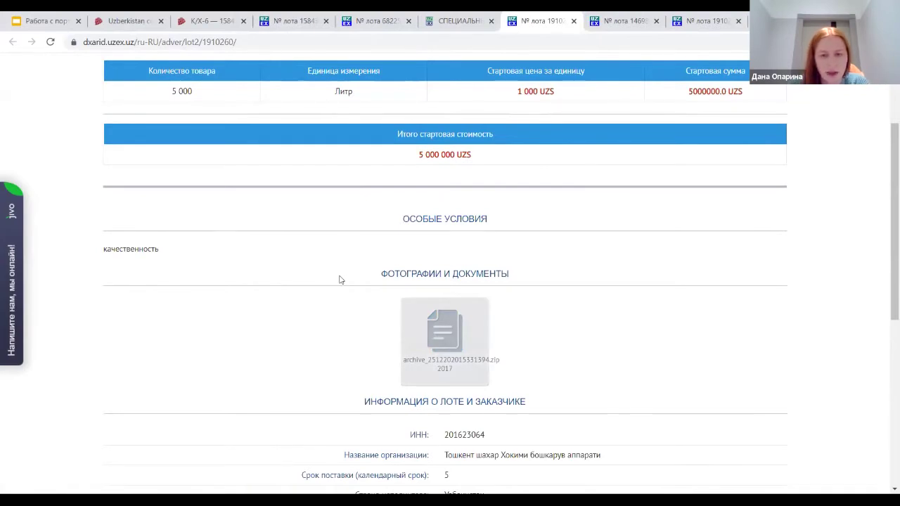
pyautogui.scroll(-2, 339, 280)
pyautogui.scroll(1, 339, 280)
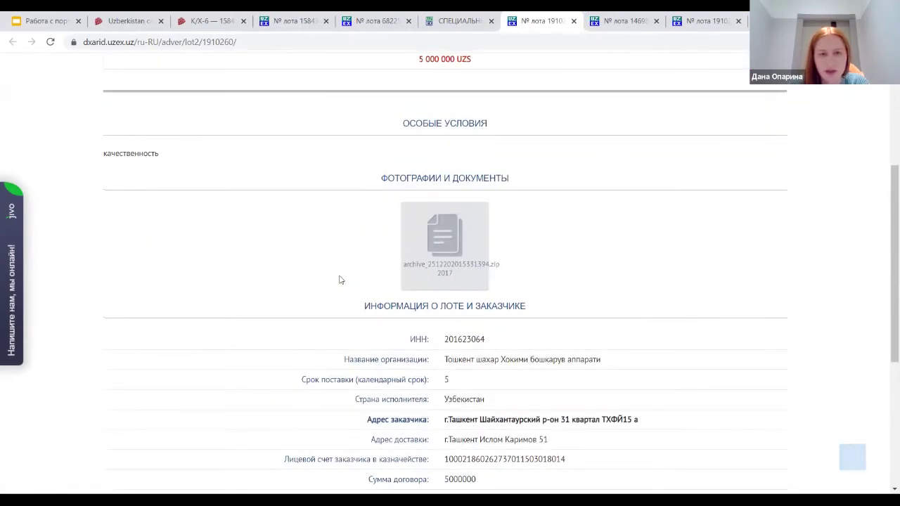
pyautogui.scroll(1, 341, 280)
pyautogui.scroll(-2, 340, 279)
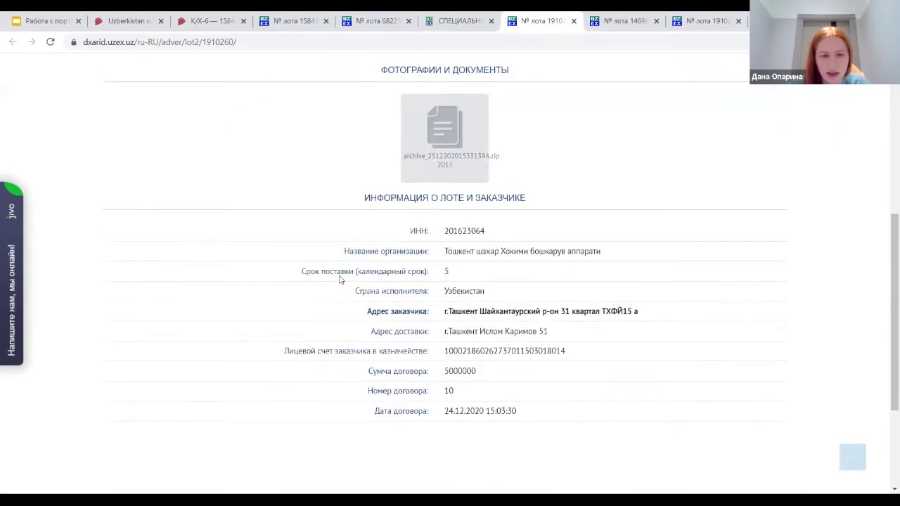
pyautogui.scroll(4, 340, 278)
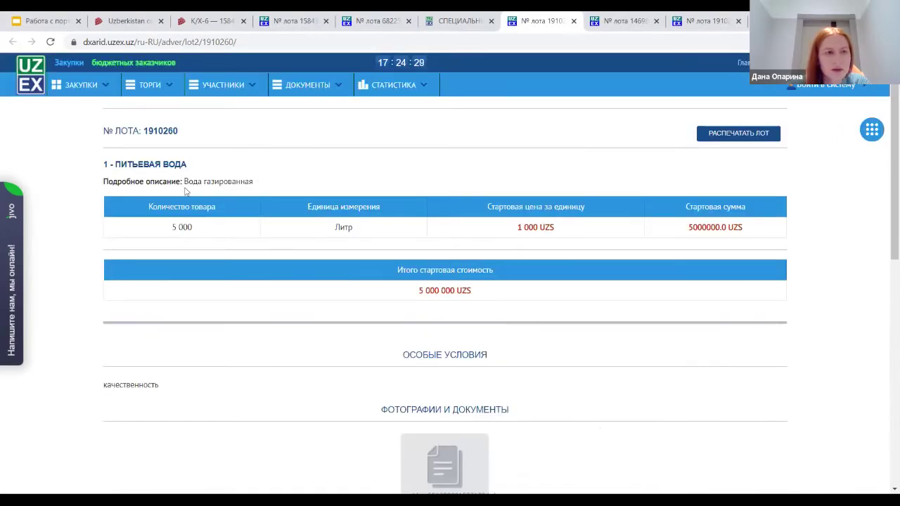
pyautogui.click(48, 15)
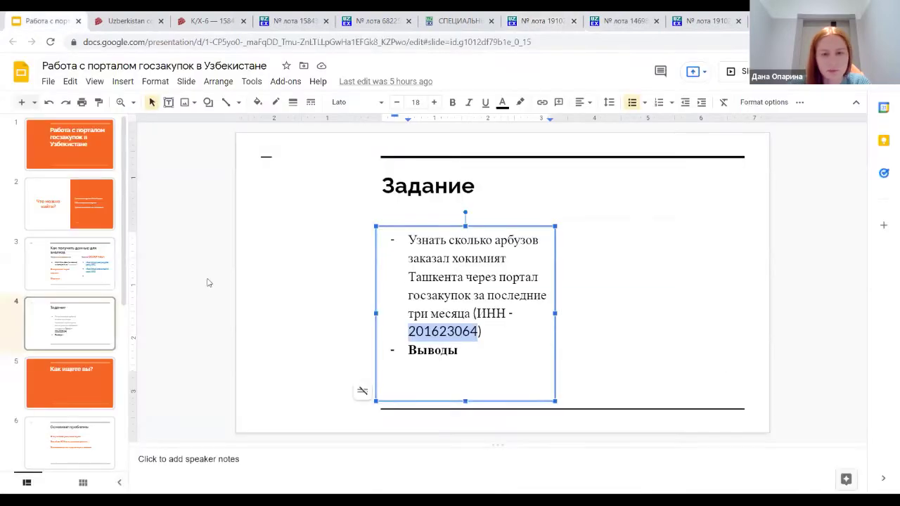
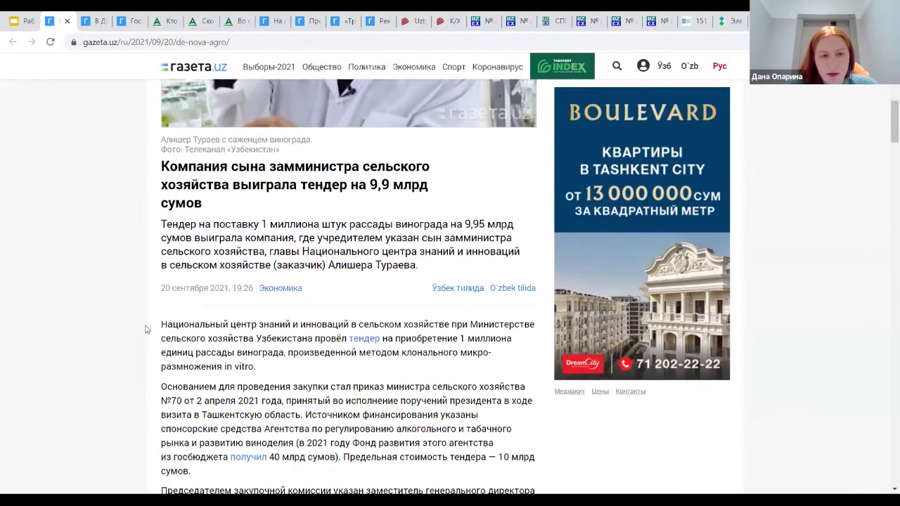
# Step: From the slide of links, open the anhor.uz article on quarantine hospital costs and read through it
pyautogui.scroll(1, 146, 328)
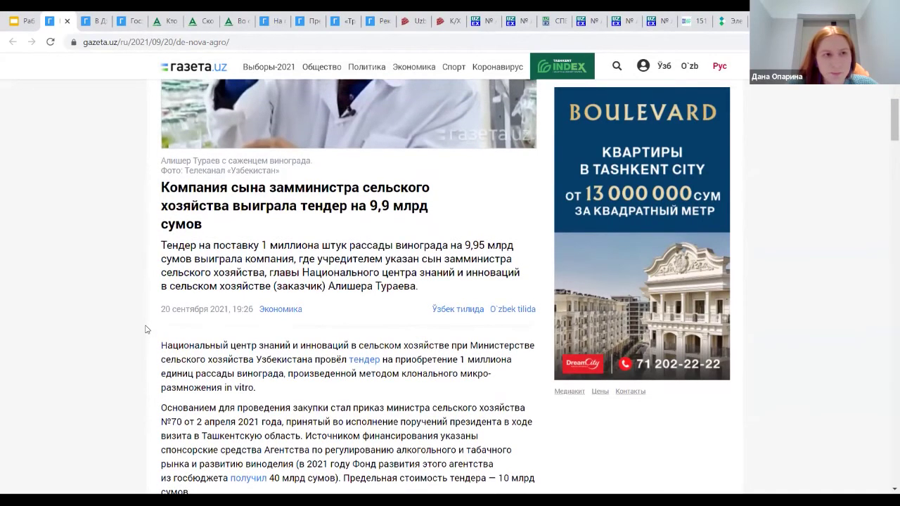
pyautogui.click(23, 22)
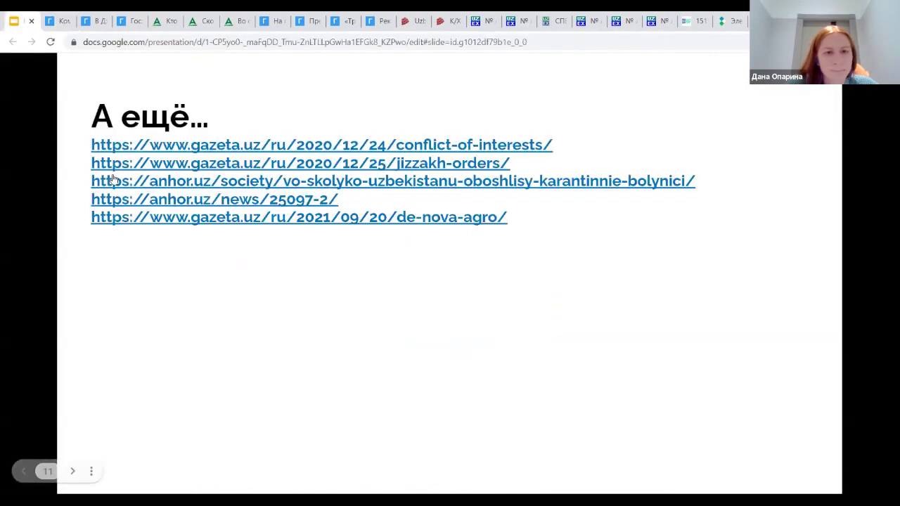
pyautogui.click(253, 187)
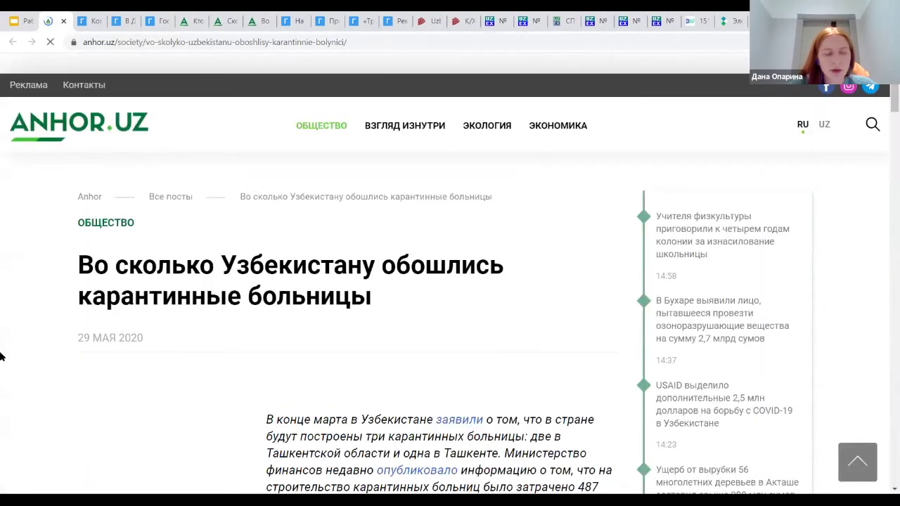
pyautogui.scroll(-3, 0, 356)
pyautogui.scroll(-1, 0, 357)
pyautogui.scroll(2, 0, 357)
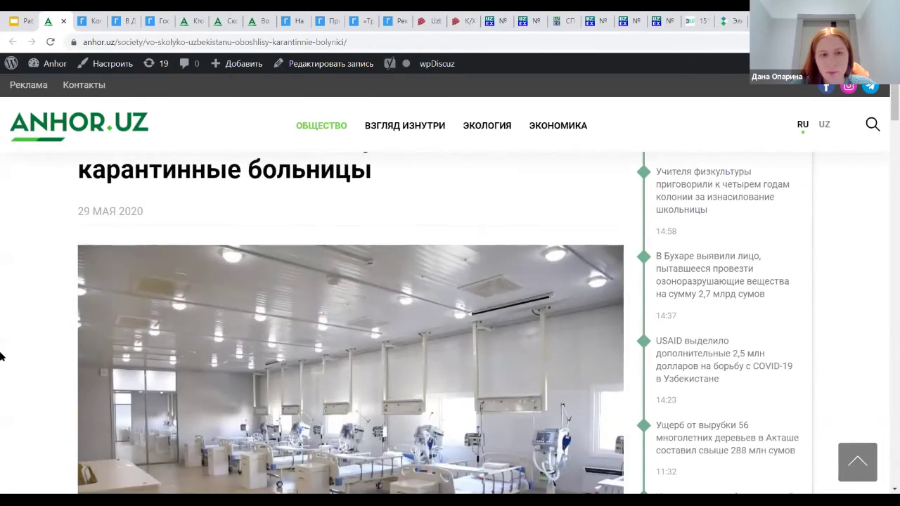
pyautogui.scroll(1, 0, 356)
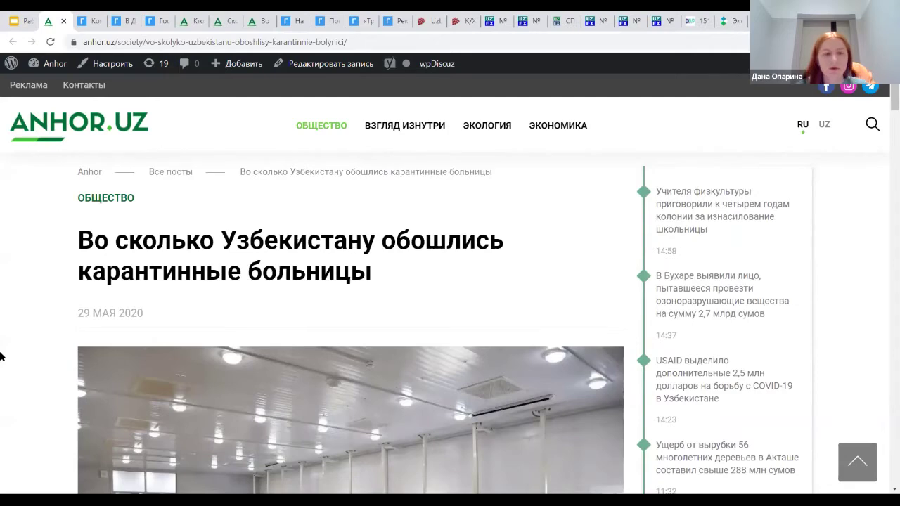
pyautogui.scroll(-1, 0, 356)
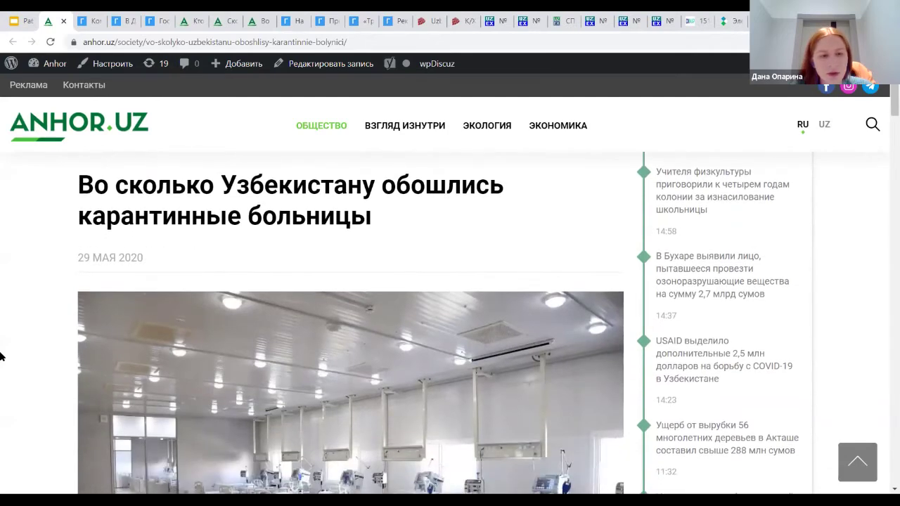
pyautogui.scroll(-3, 0, 356)
pyautogui.scroll(-3, 0, 357)
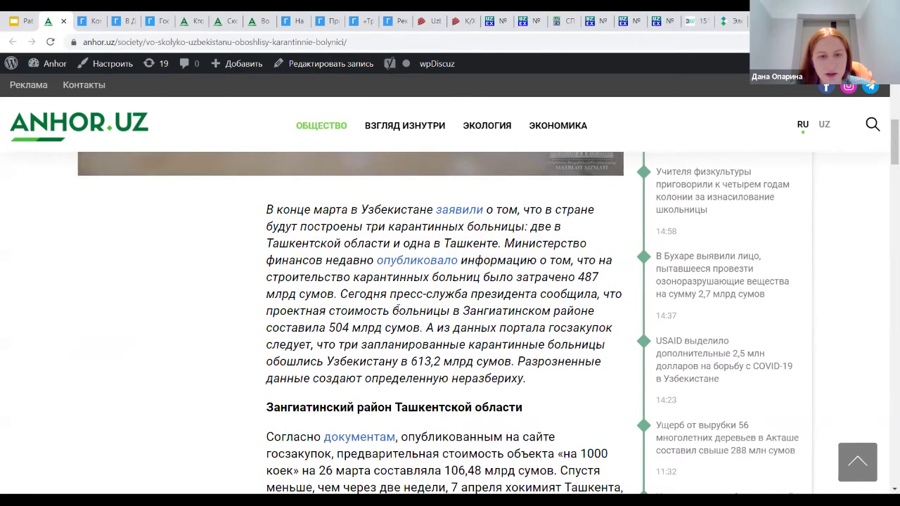
# Step: Highlight the 504 and 613,2 billion figures, then return to the slide of links
pyautogui.moveTo(330, 327); pyautogui.dragTo(350, 328)
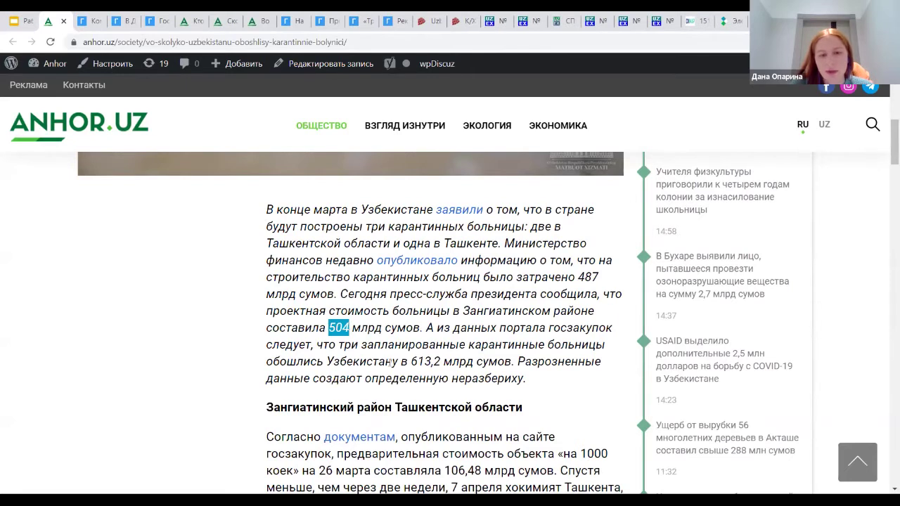
pyautogui.moveTo(412, 362); pyautogui.dragTo(443, 361)
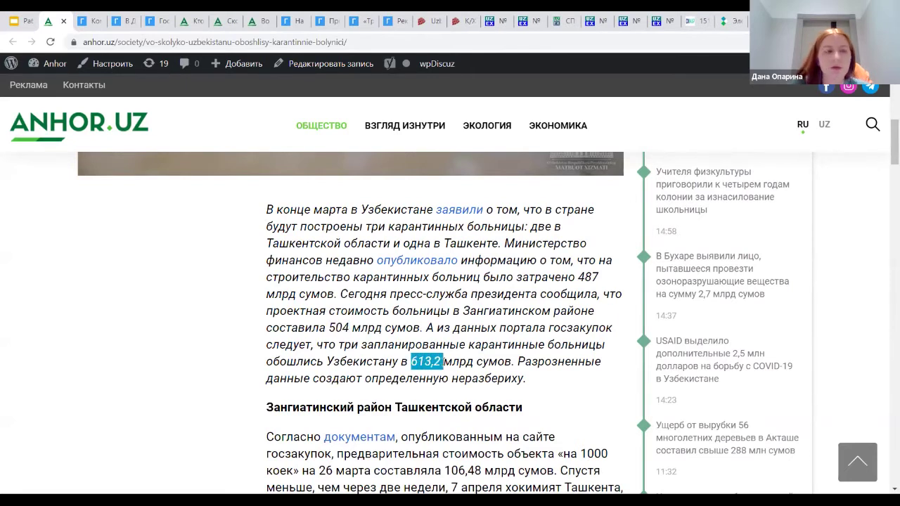
pyautogui.click(9, 17)
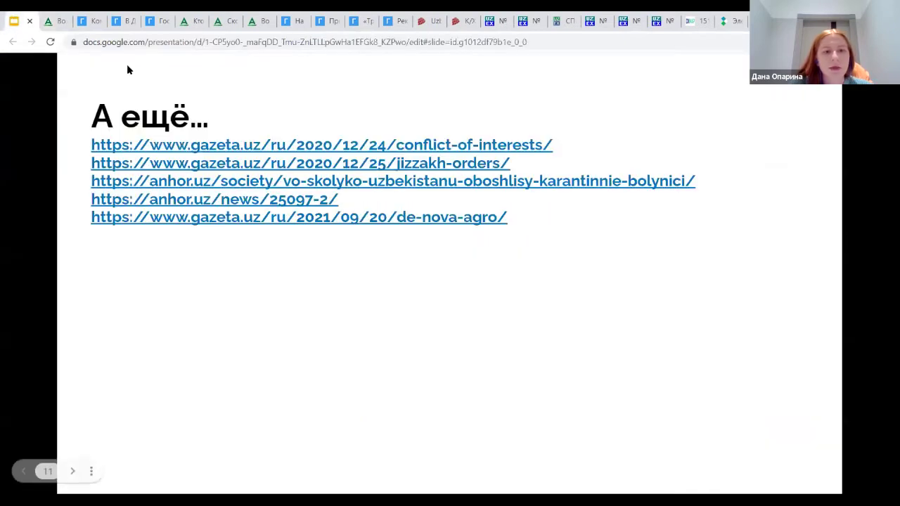
# Step: Read the anhor.uz/news/25097-2 article on the Defence Ministry's 30 million sum pens, then close it
pyautogui.click(290, 203)
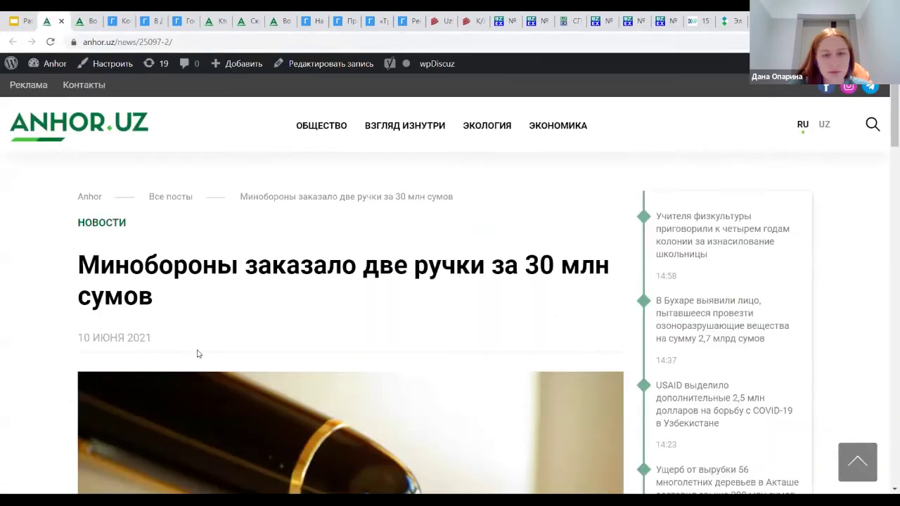
pyautogui.scroll(-2, 198, 354)
pyautogui.scroll(-5, 197, 354)
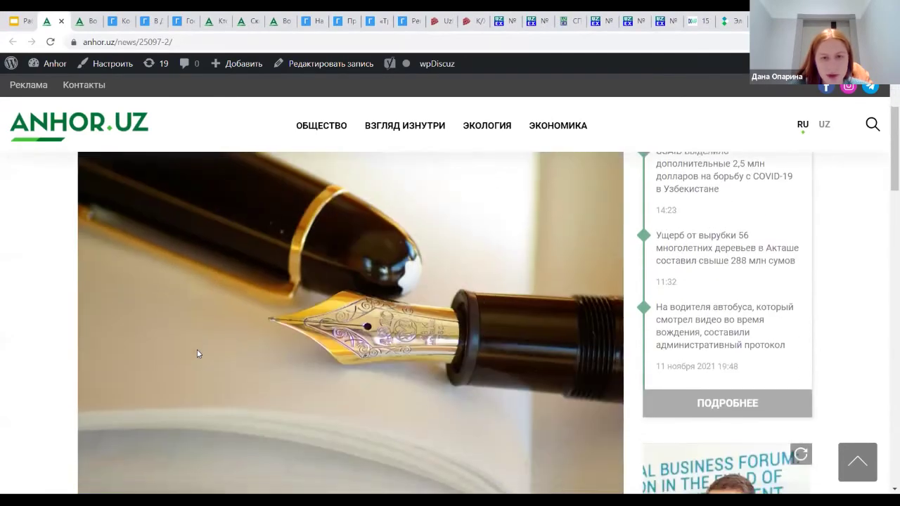
pyautogui.scroll(3, 197, 353)
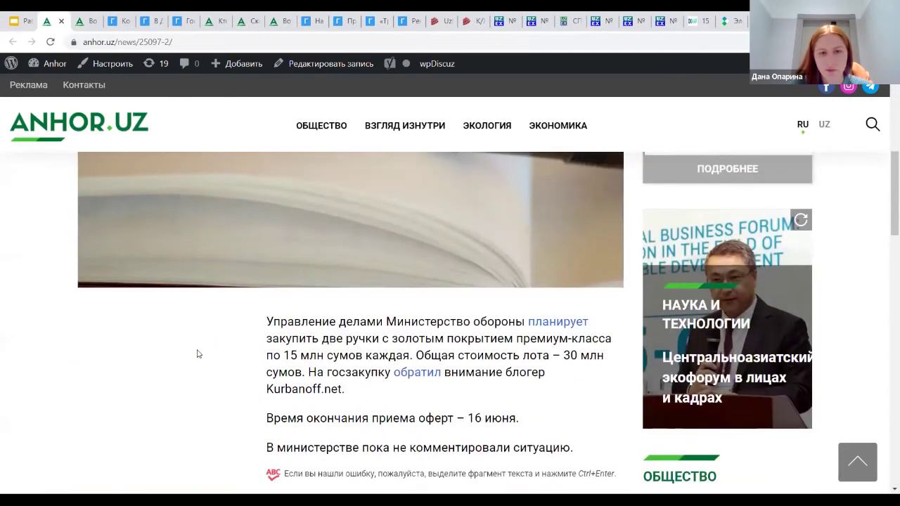
pyautogui.scroll(4, 197, 351)
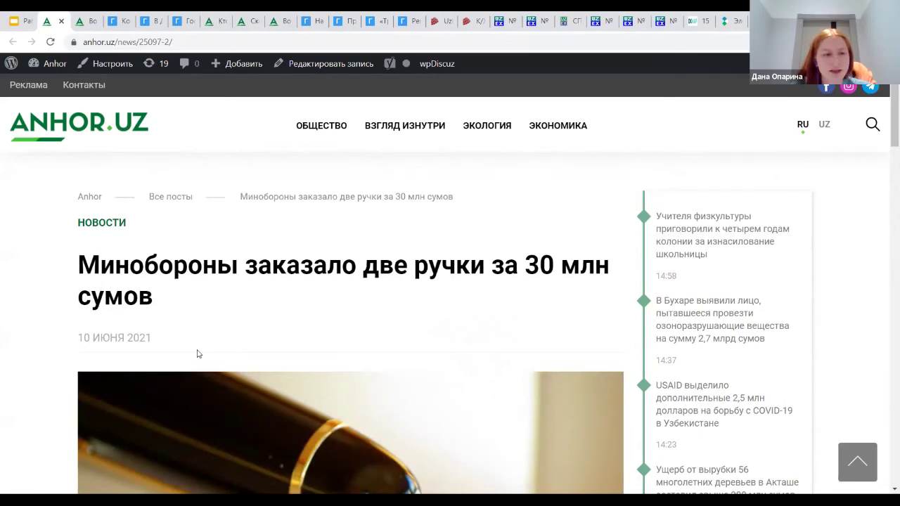
pyautogui.scroll(-6, 197, 354)
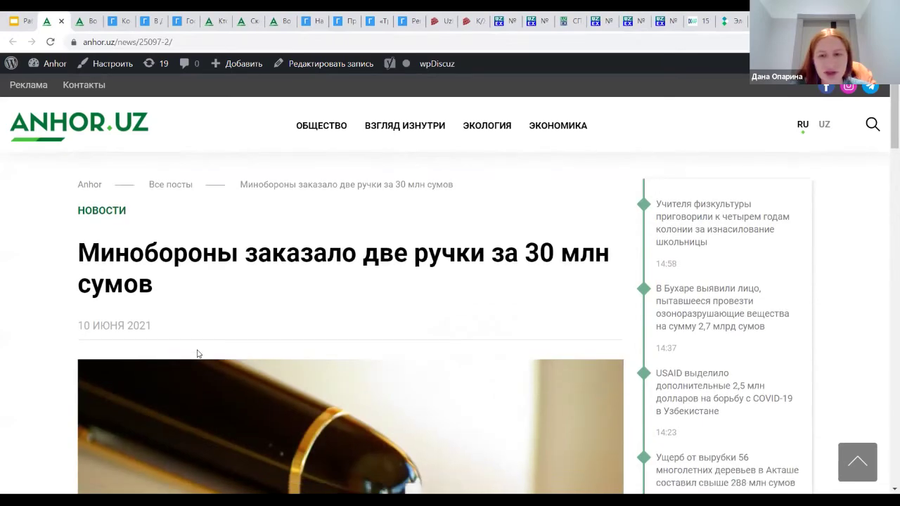
pyautogui.scroll(-1, 197, 354)
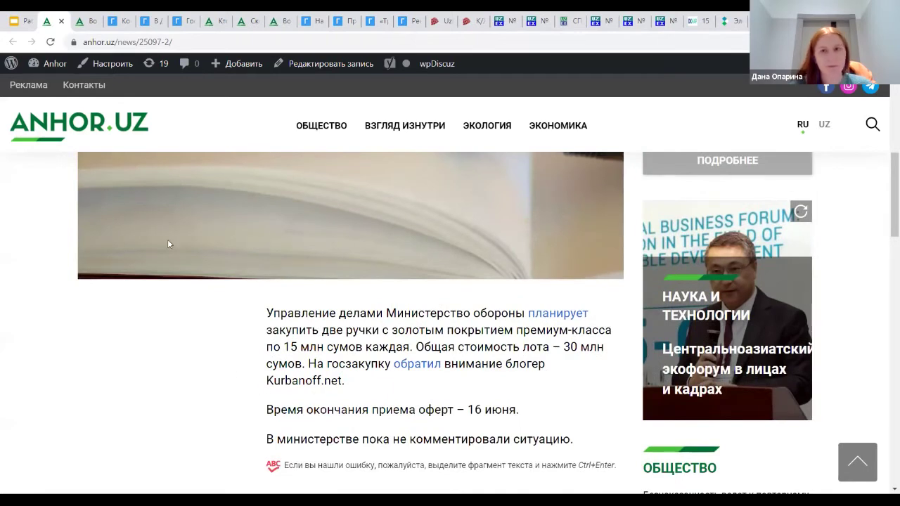
pyautogui.click(60, 22)
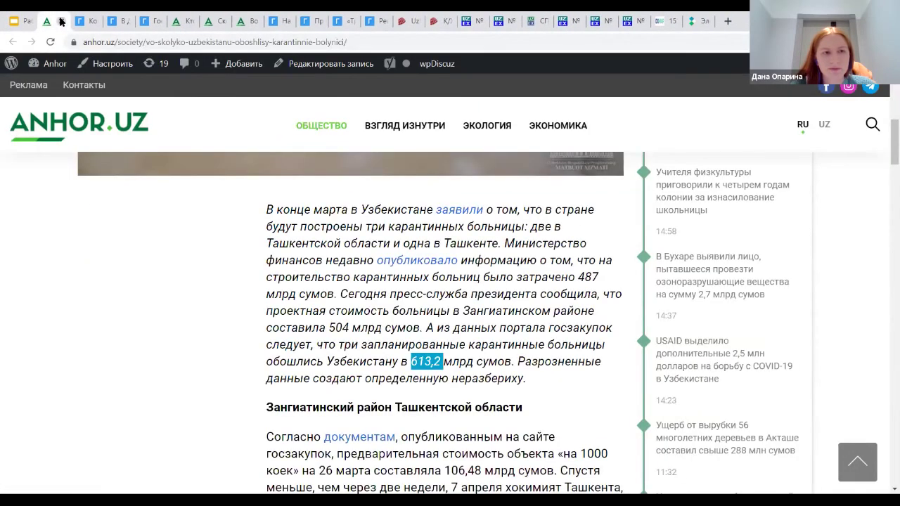
# Step: Close the leftover anhor.uz, gazeta.uz, Aleph and dXarid lot tabs until the Aleph akfa search remains
pyautogui.click(61, 22)
pyautogui.click(61, 22)
pyautogui.click(61, 22)
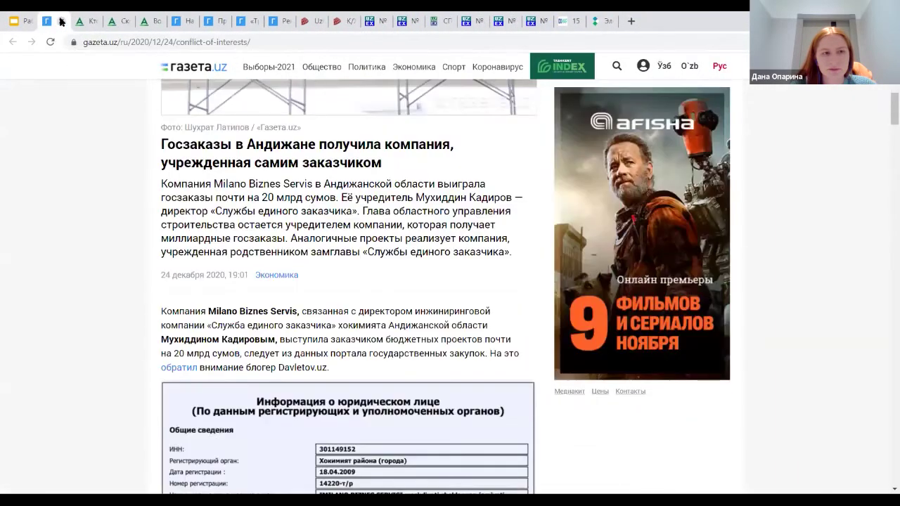
pyautogui.click(61, 21)
pyautogui.click(61, 22)
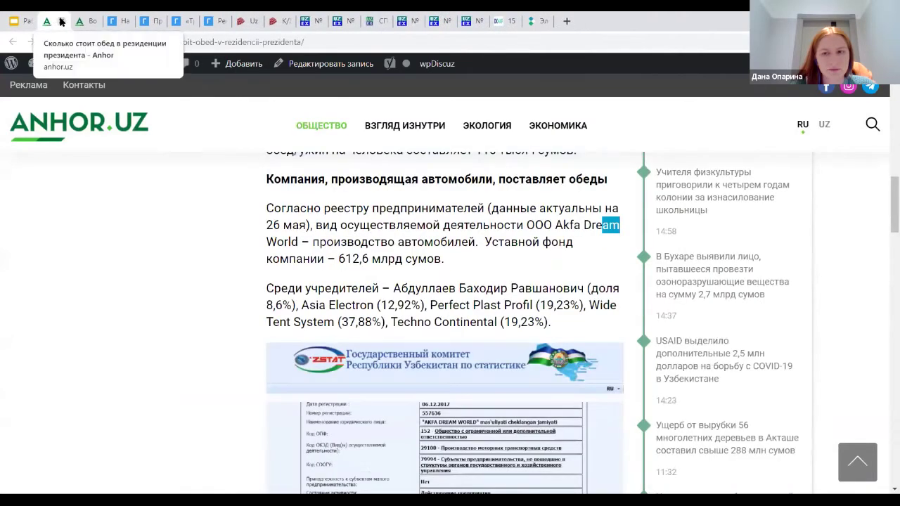
pyautogui.click(60, 22)
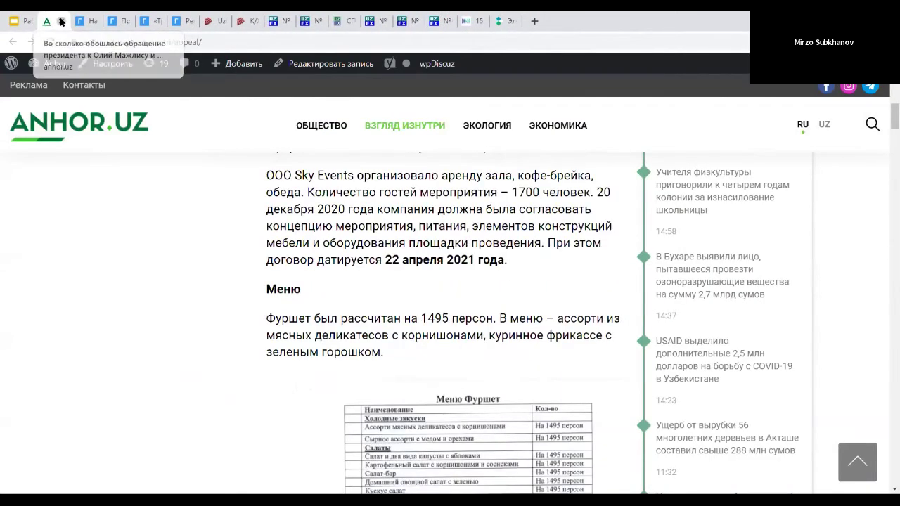
pyautogui.click(60, 22)
pyautogui.click(60, 22)
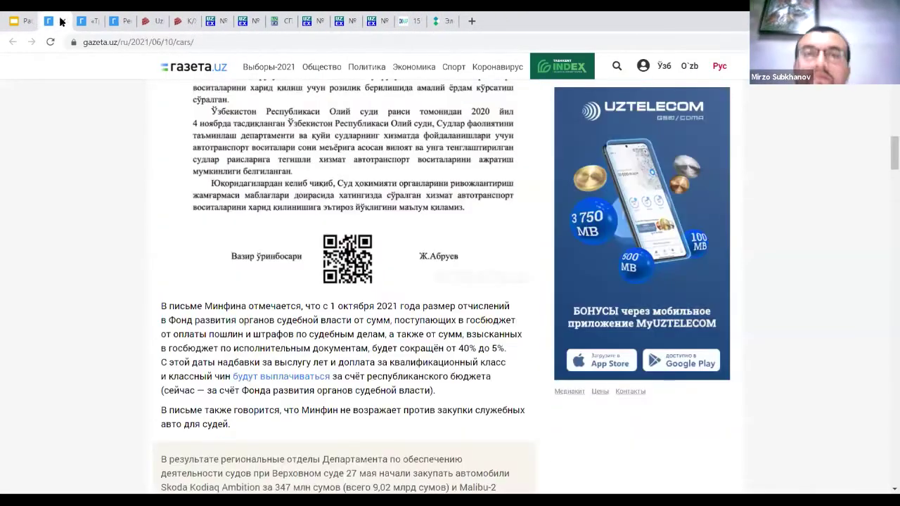
pyautogui.click(61, 22)
pyautogui.click(61, 22)
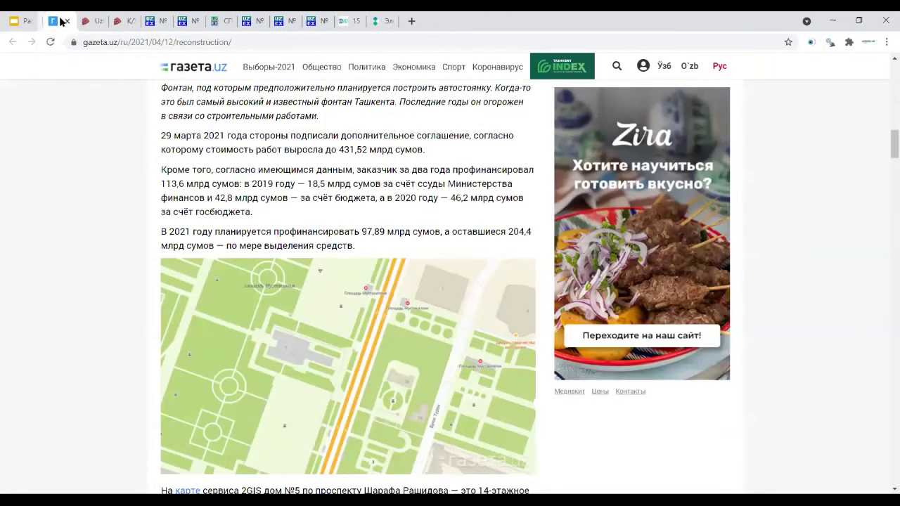
pyautogui.click(61, 22)
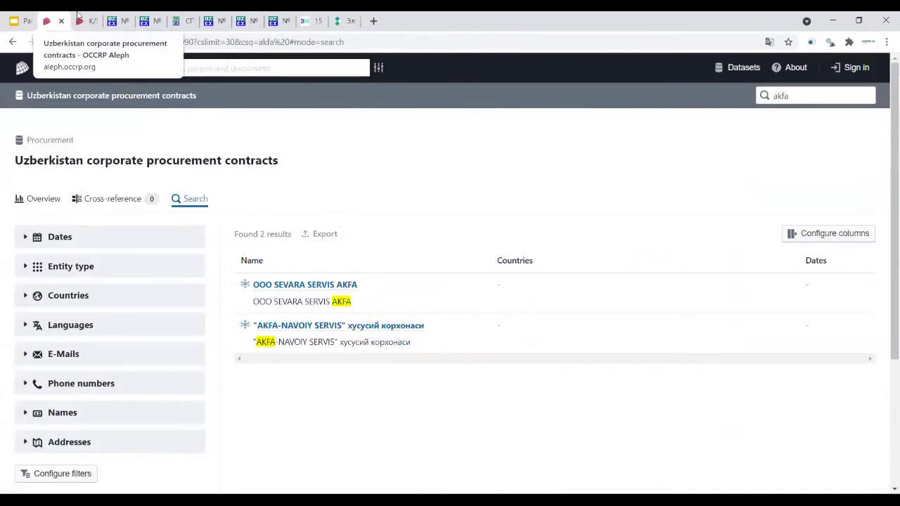
pyautogui.click(92, 21)
pyautogui.click(94, 22)
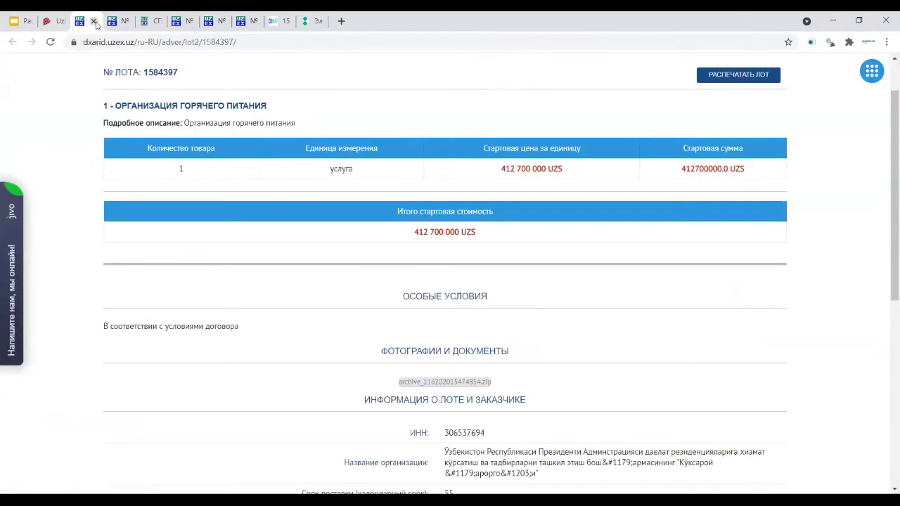
pyautogui.click(94, 22)
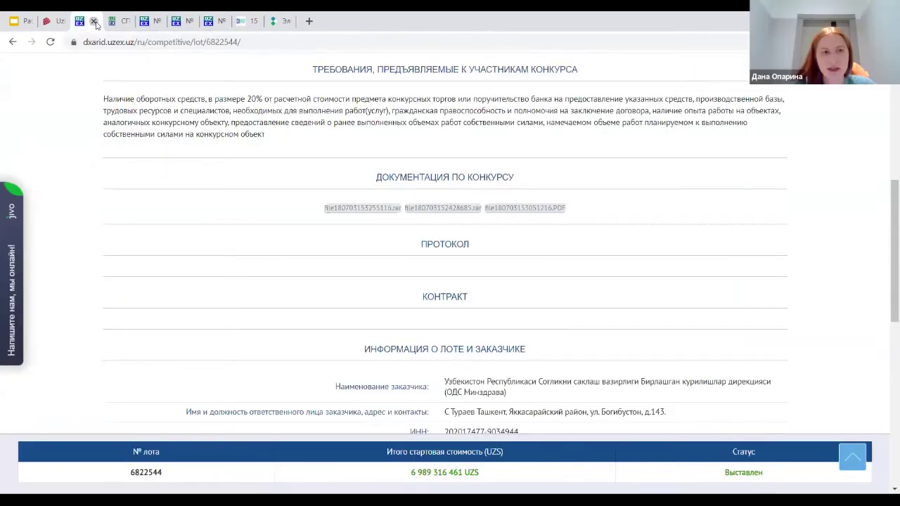
pyautogui.click(94, 22)
pyautogui.click(94, 22)
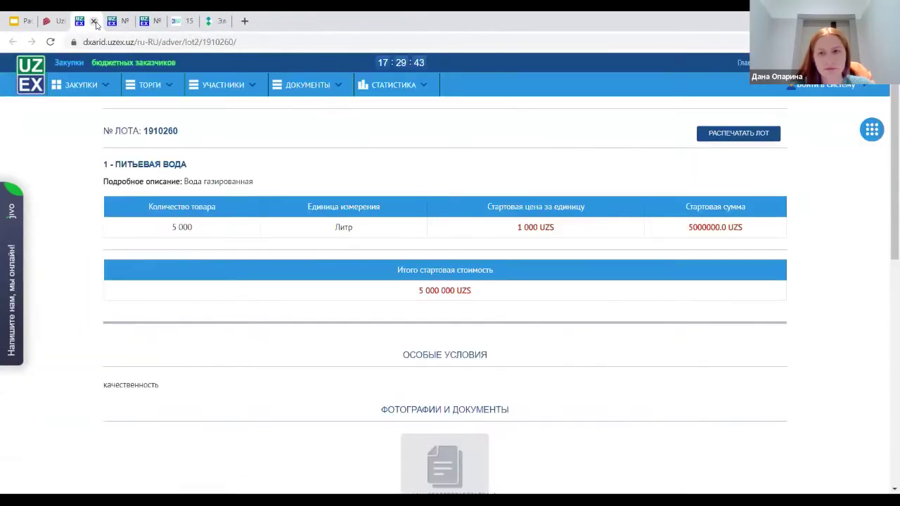
pyautogui.click(94, 22)
pyautogui.click(94, 21)
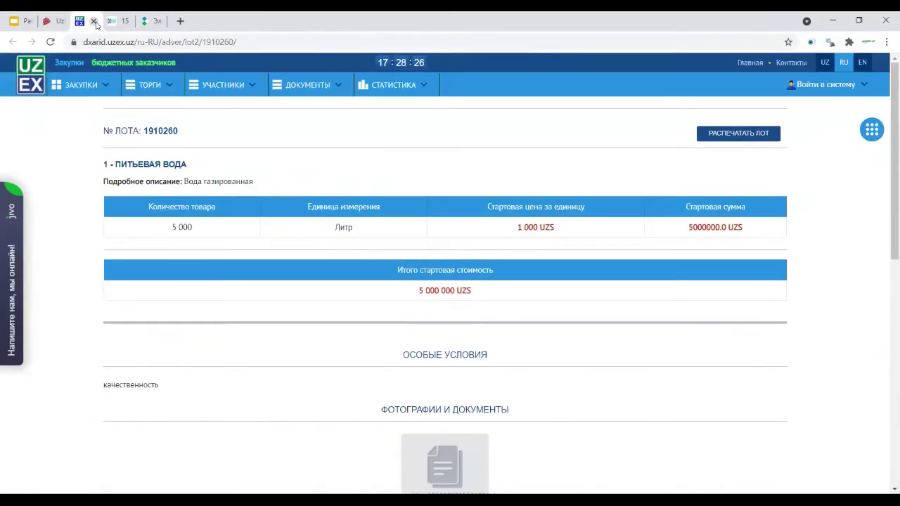
pyautogui.click(94, 22)
pyautogui.click(95, 21)
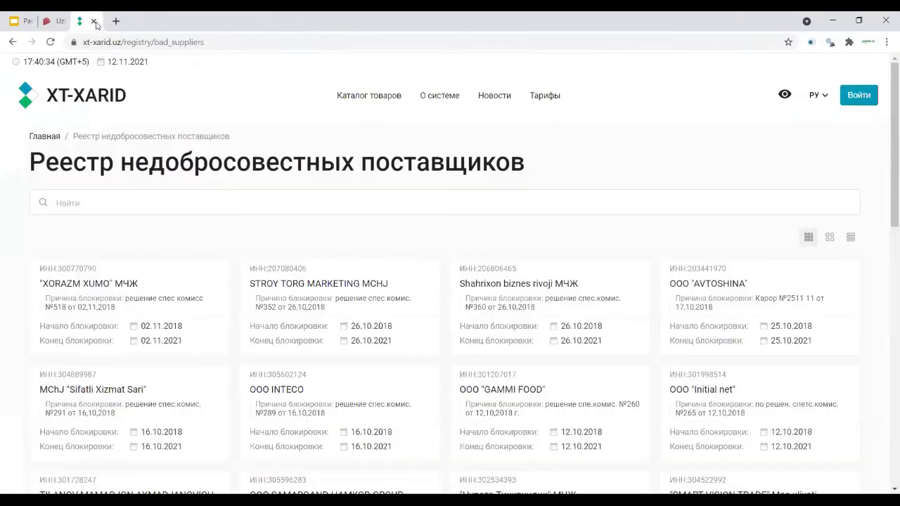
pyautogui.click(94, 22)
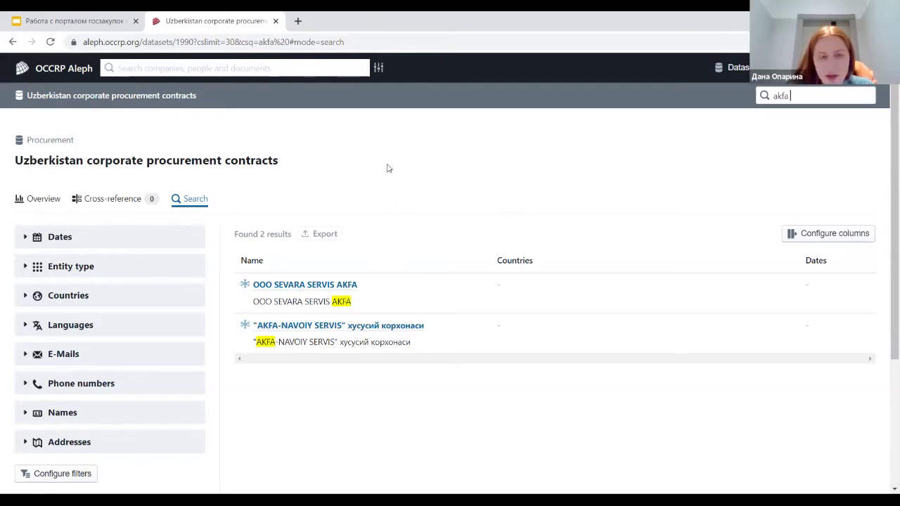
# Step: Preview OOO SEVARA SERVIS AKFA's company details, then close the preview
pyautogui.click(307, 285)
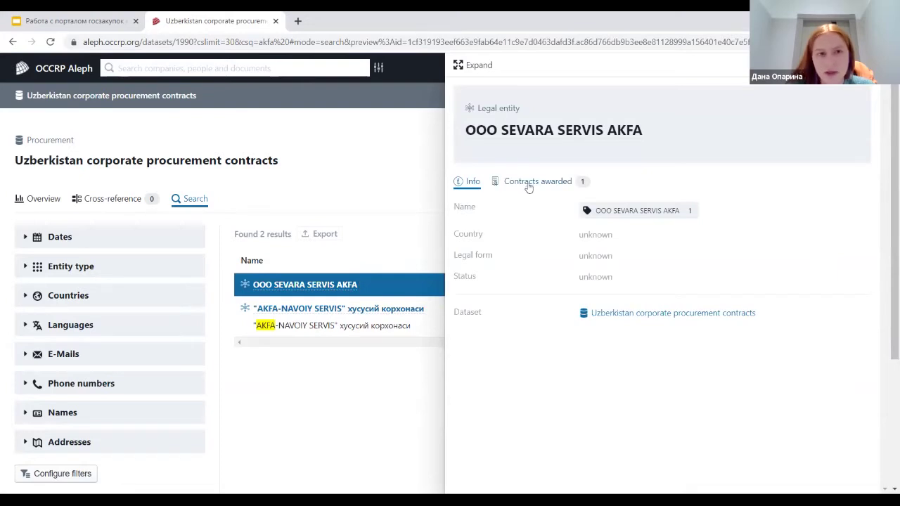
pyautogui.click(330, 143)
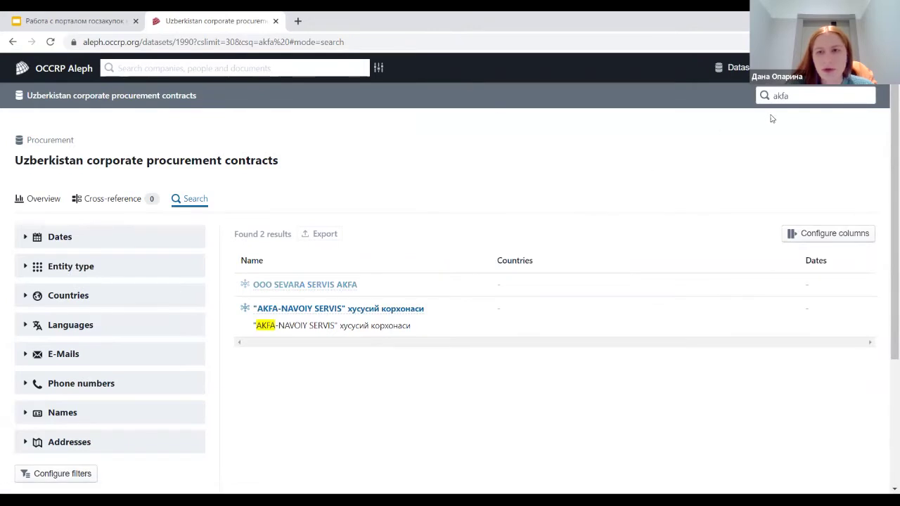
# Step: Replace the akfa query with 'akfa engineering' and run it, which finds no results
pyautogui.doubleClick(780, 95)
pyautogui.press('BackSpace')
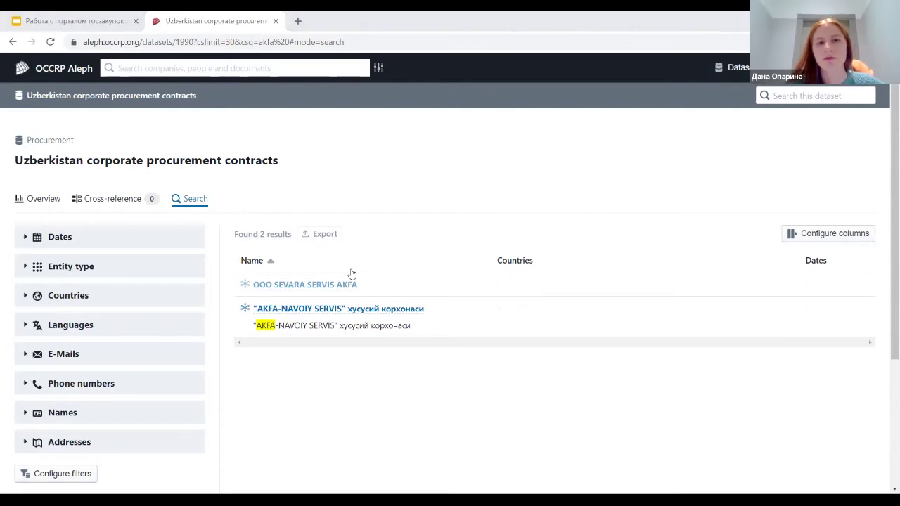
pyautogui.click(786, 96)
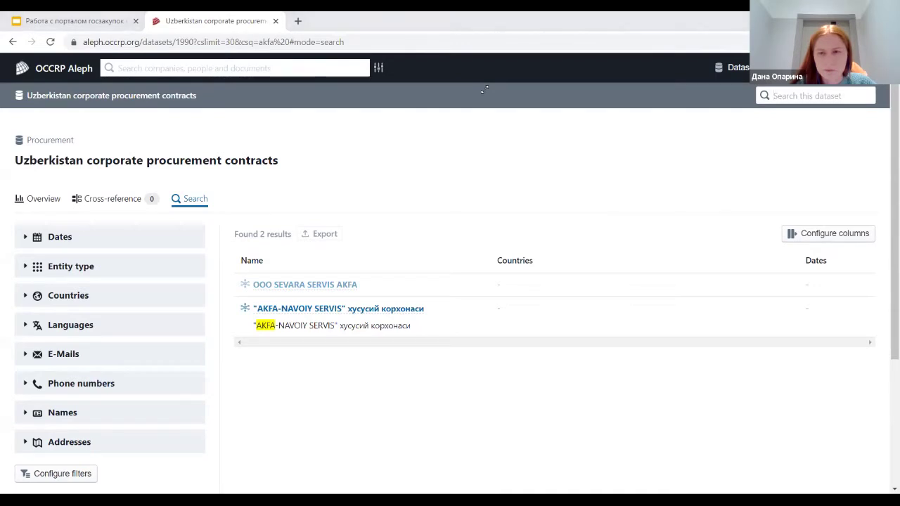
pyautogui.click(775, 95)
pyautogui.write('akfa e')
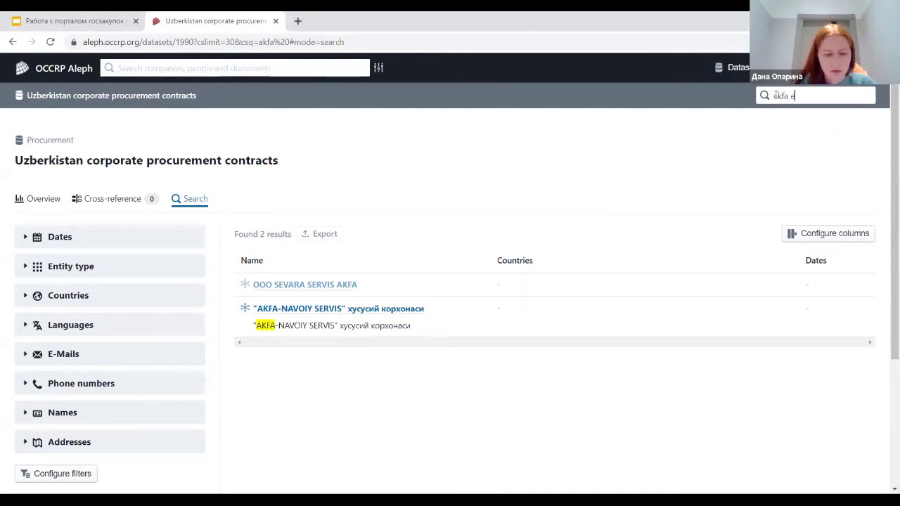
pyautogui.write('nginee')
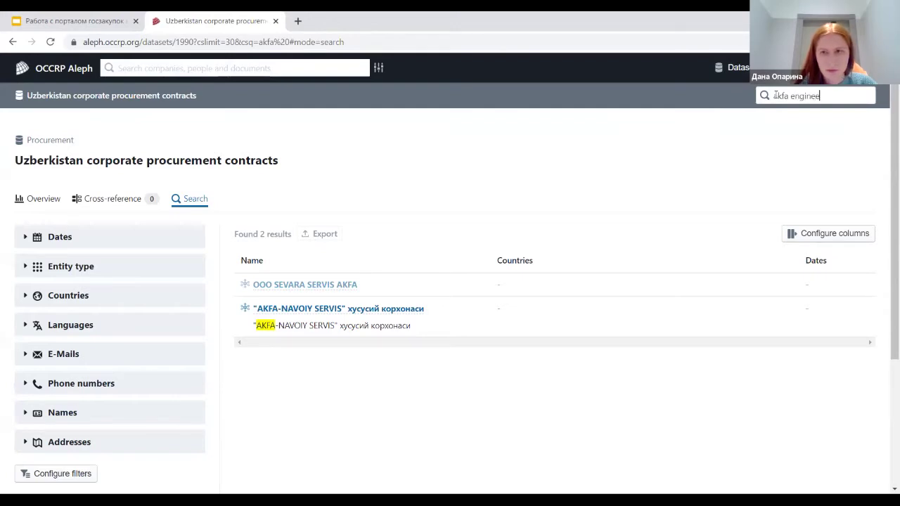
pyautogui.write('ring')
pyautogui.press('Return')
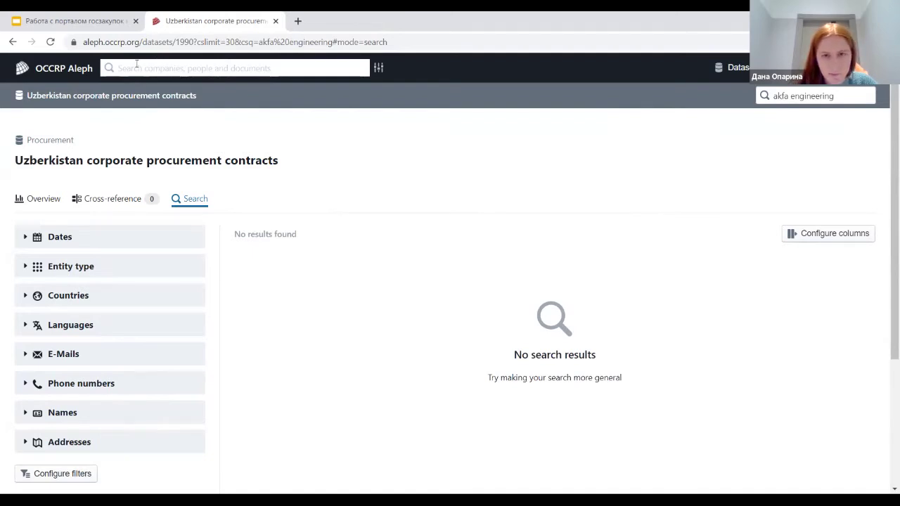
# Step: Start entering 'uzbe' in the address bar to recall an earlier Aleph search
pyautogui.click(240, 43)
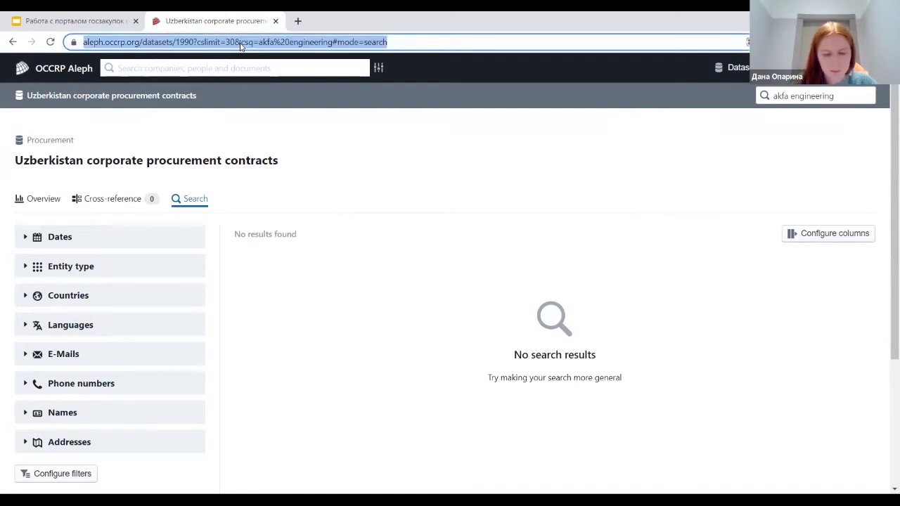
pyautogui.write('uz')
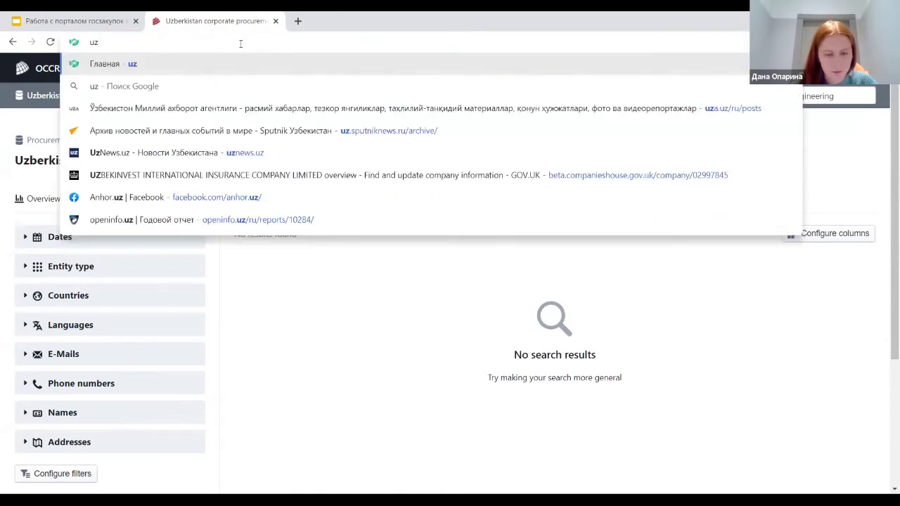
pyautogui.write('be')
pyautogui.press('Down')
pyautogui.press('Down')
pyautogui.press('Down')
pyautogui.press('Down')
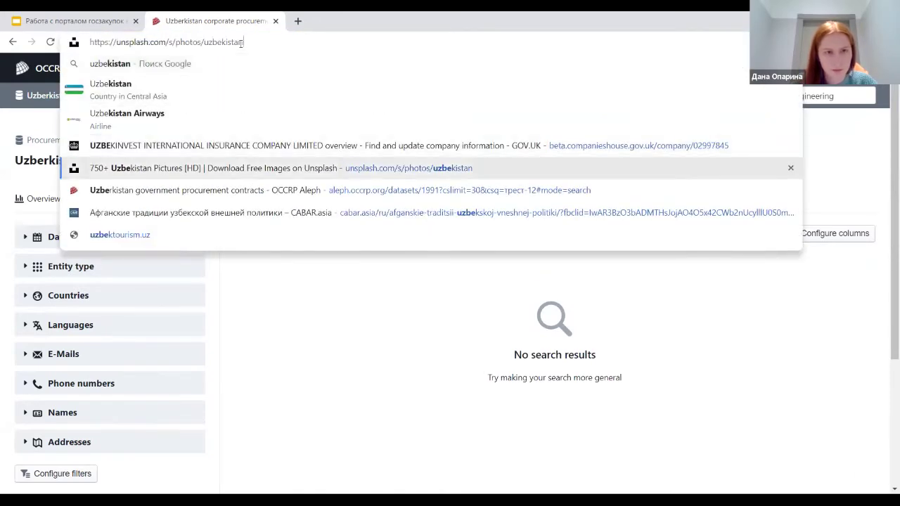
# Step: Reload the Aleph government procurement contracts search for трест-12 and clear its query box
pyautogui.press('Down')
pyautogui.press('Return')
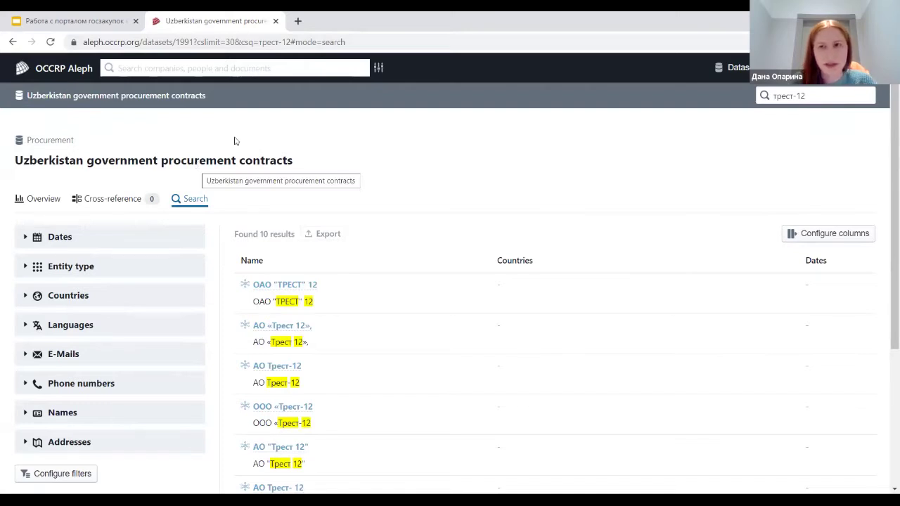
pyautogui.click(813, 94)
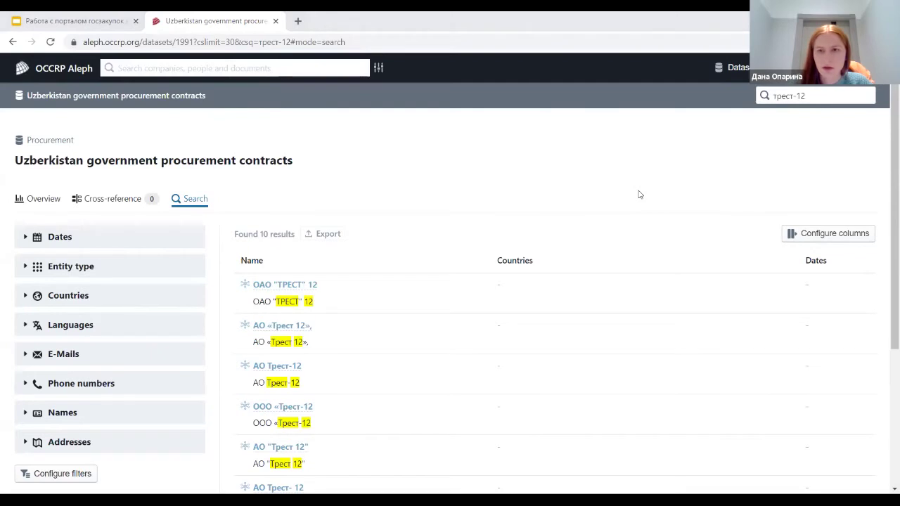
pyautogui.click(804, 96)
pyautogui.press('BackSpace')
pyautogui.press('BackSpace')
pyautogui.press('BackSpace')
pyautogui.press('BackSpace')
pyautogui.press('BackSpace')
pyautogui.press('BackSpace')
pyautogui.press('BackSpace')
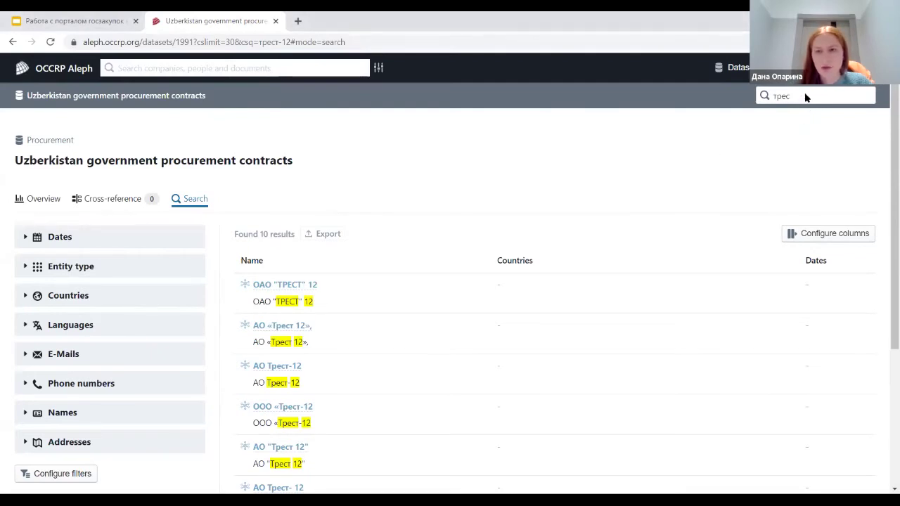
pyautogui.press('BackSpace')
pyautogui.scroll(-3, 564, 307)
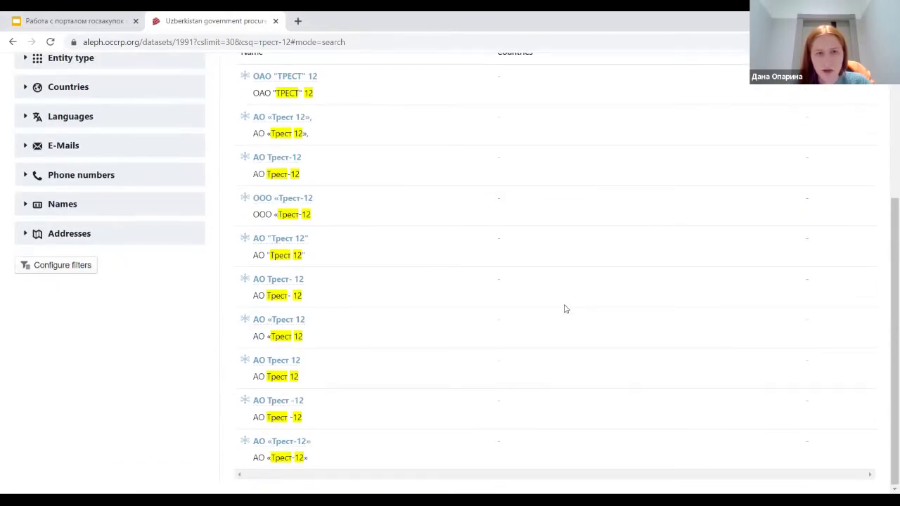
pyautogui.scroll(3, 290, 292)
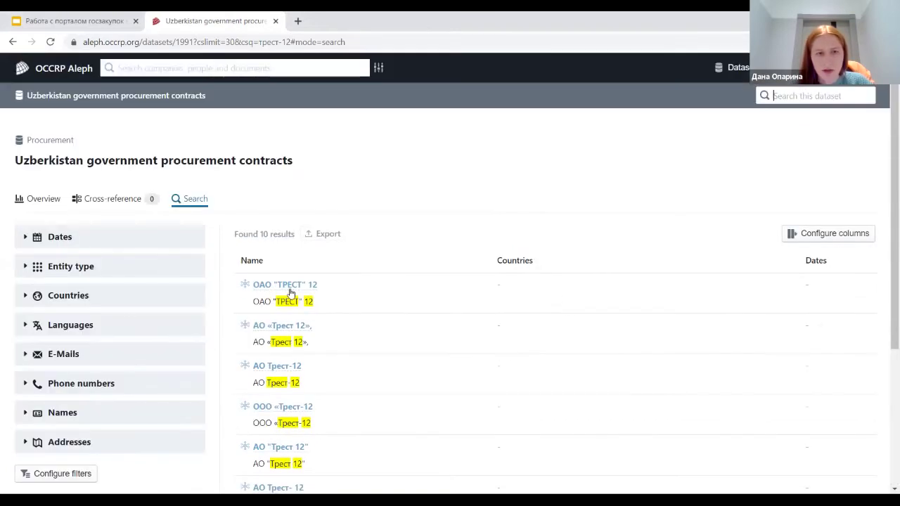
# Step: Preview АО «Трест 12» and open its awarded contract дс №2/433 д №1324-24д — 1556620
pyautogui.click(290, 331)
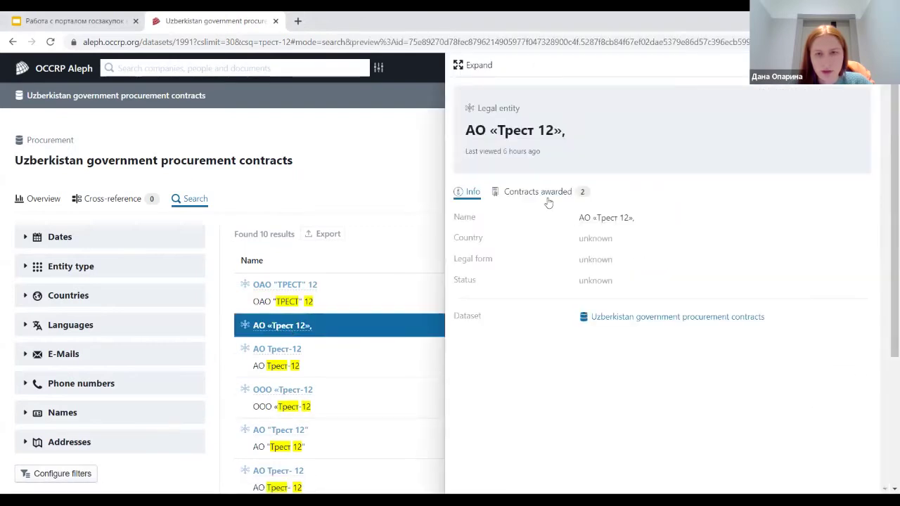
pyautogui.click(540, 192)
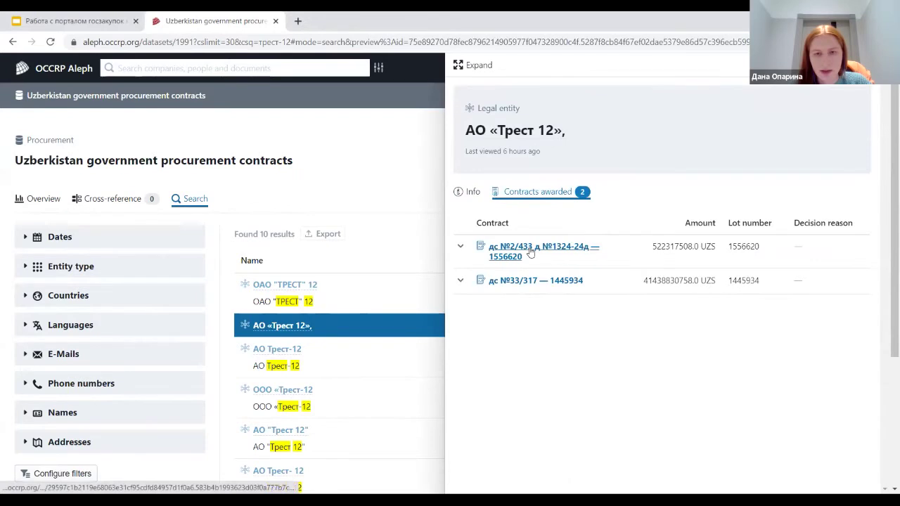
pyautogui.click(532, 252)
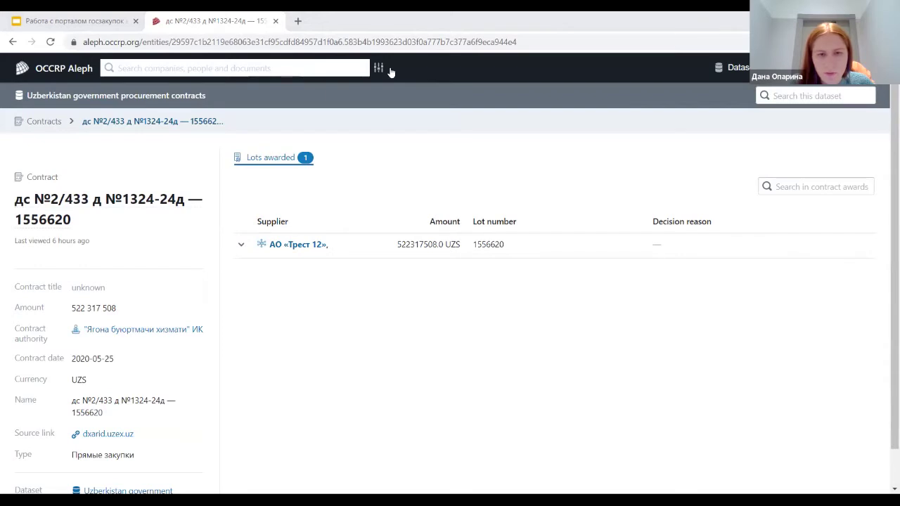
# Step: Search the dataset for ISHTIXON MEGA STROY, then for MEGA TEMIR BETON
pyautogui.click(791, 96)
pyautogui.write('ISHTIXON MEGA STROY')
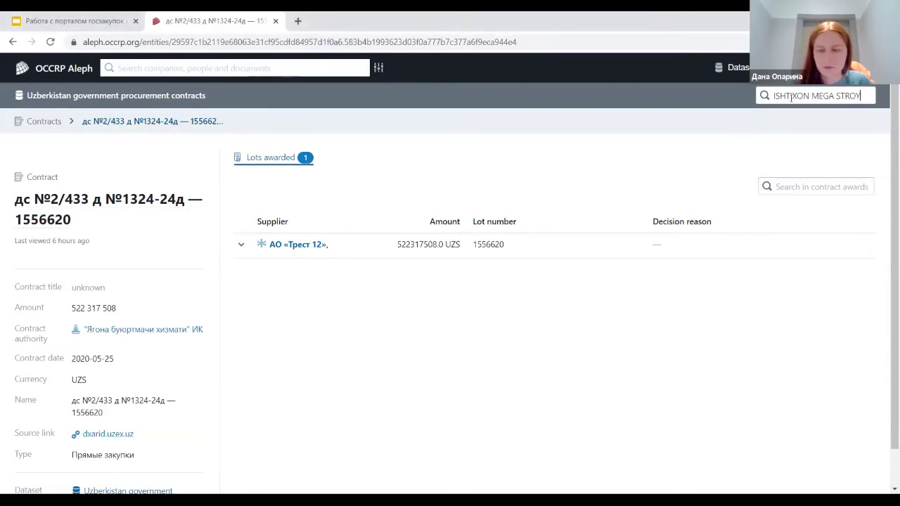
pyautogui.press('Return')
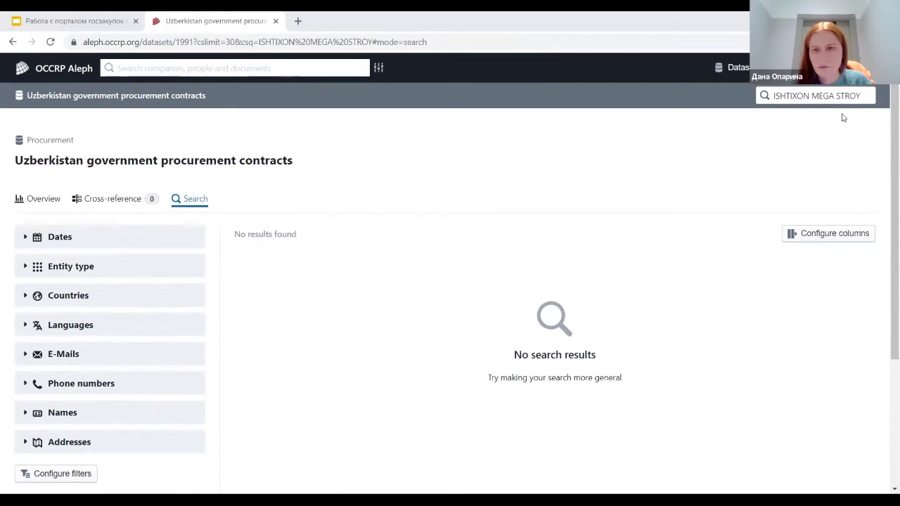
pyautogui.tripleClick(826, 94)
pyautogui.press('BackSpace')
pyautogui.write('MEGA TEMIR BETON')
pyautogui.press('Return')
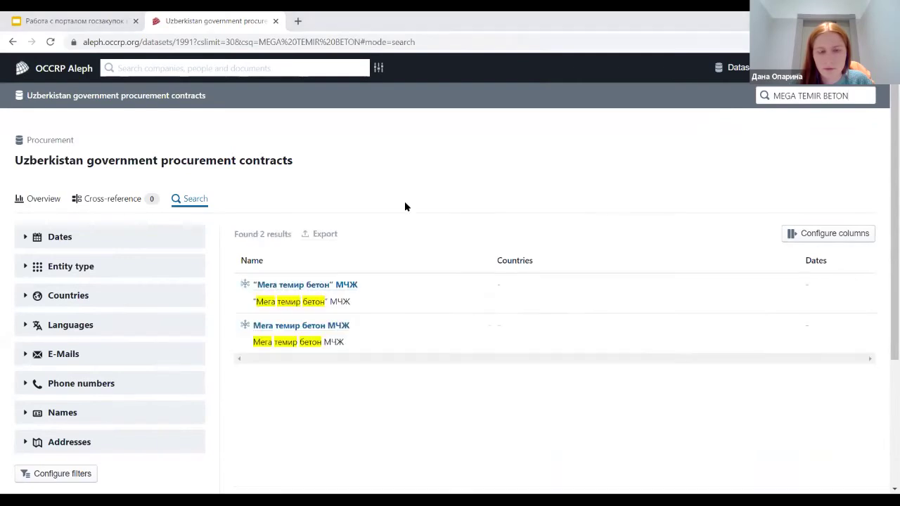
# Step: Open the first Мега темир бетон company's contract 7006432 and its dxarid source lot in a new tab
pyautogui.scroll(-1, 405, 207)
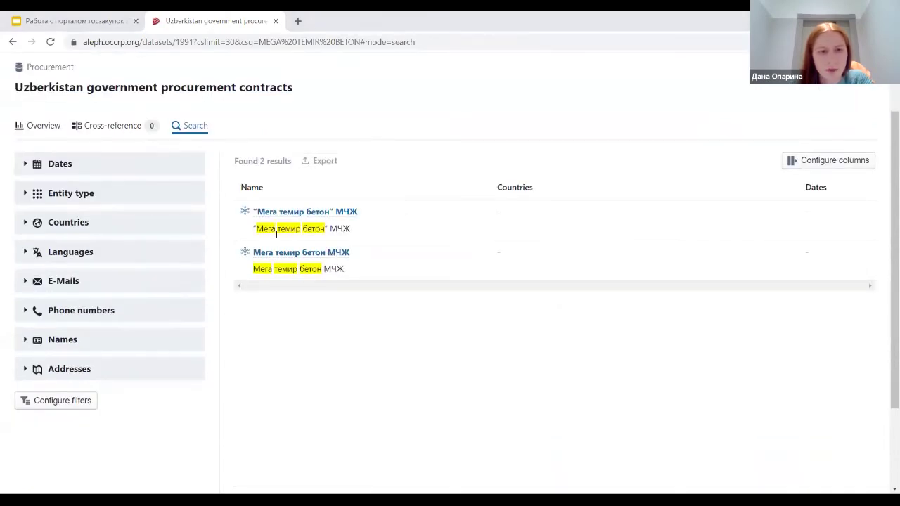
pyautogui.click(304, 211)
pyautogui.click(554, 181)
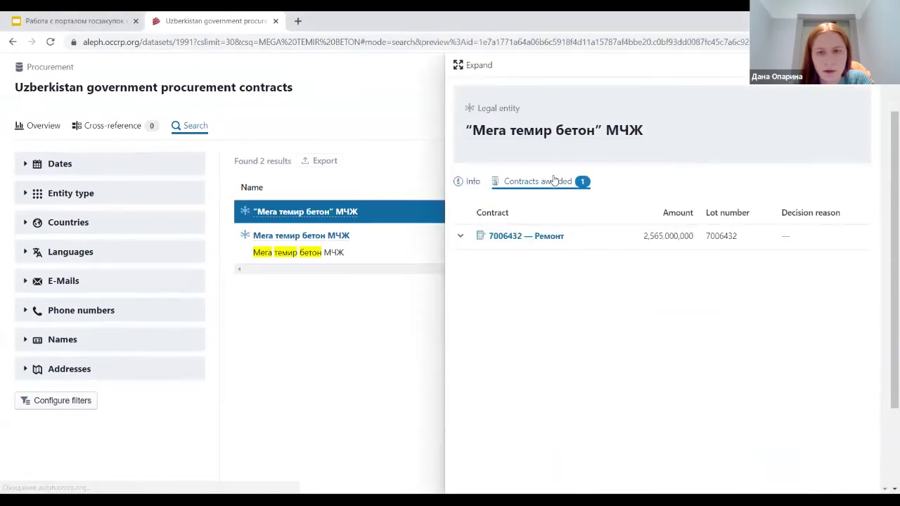
pyautogui.click(520, 236)
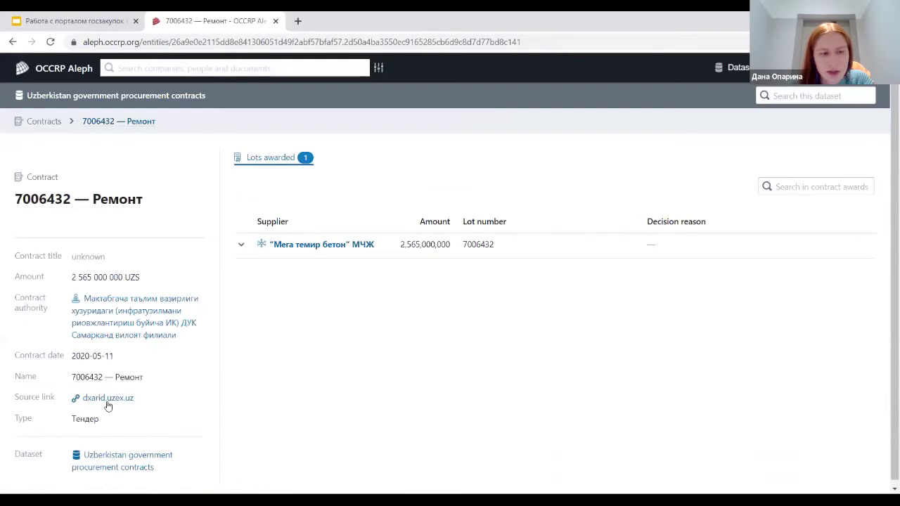
pyautogui.rightClick(108, 402)
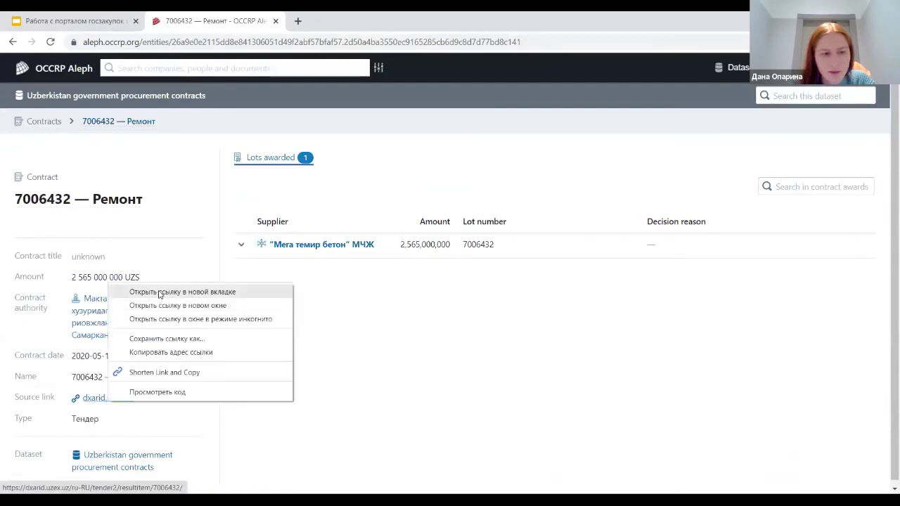
pyautogui.click(159, 292)
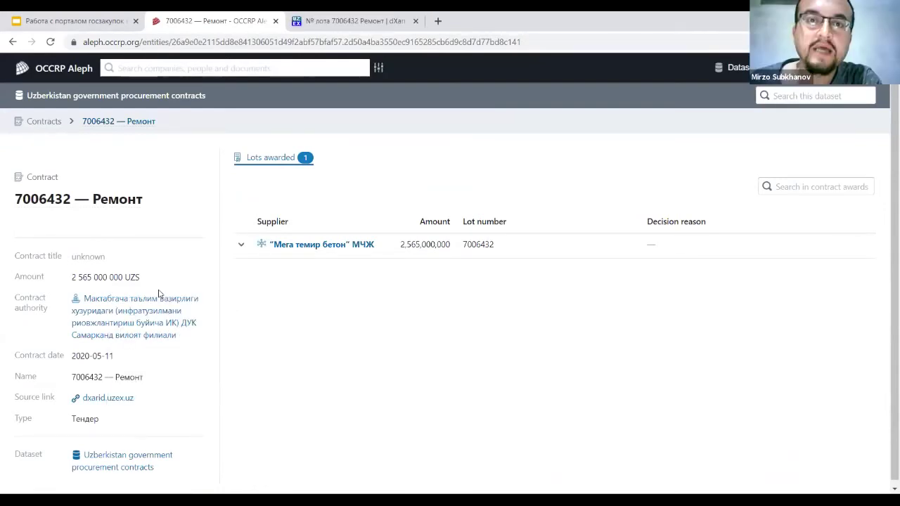
pyautogui.click(12, 42)
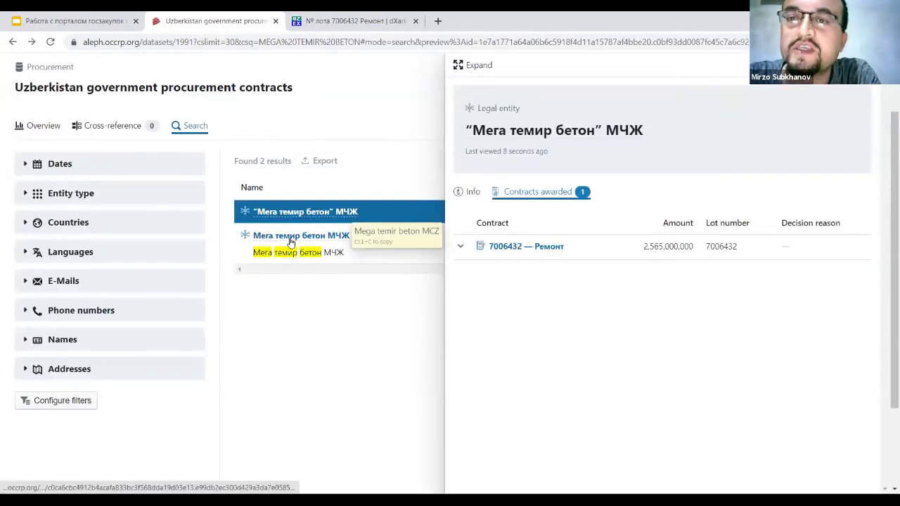
# Step: Open contract 1-СИ-2019/3 — 1636559 awarded to the second Мега темир бетон МЧЖ
pyautogui.click(290, 240)
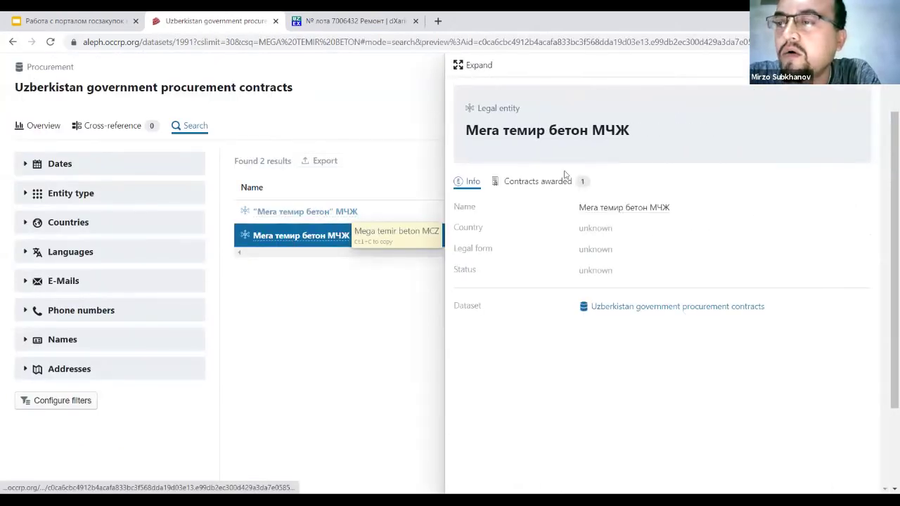
pyautogui.click(555, 187)
pyautogui.click(532, 235)
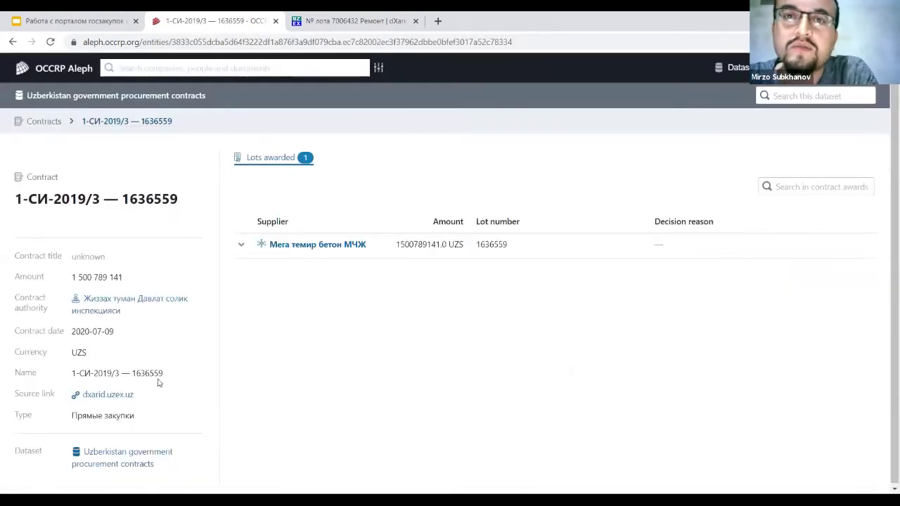
# Step: Open lot 1636559's source page on dXarid UZEX and scroll through it
pyautogui.click(108, 395)
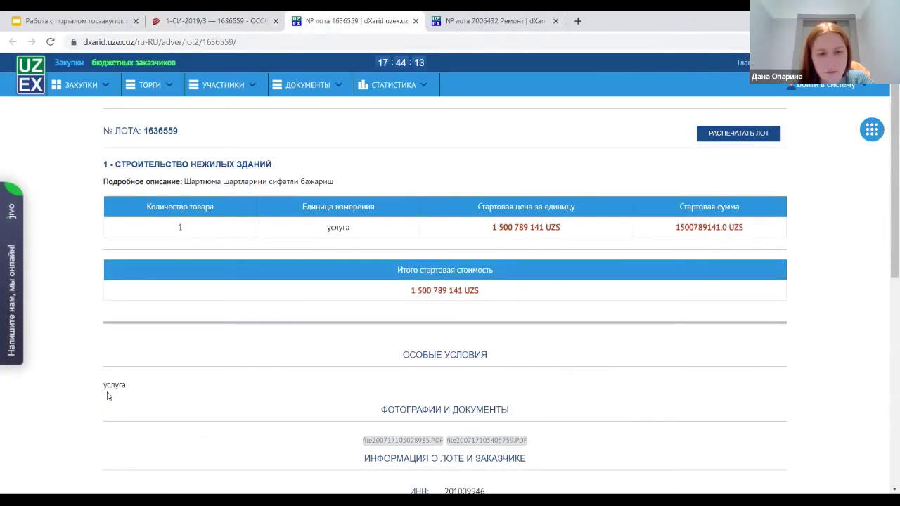
pyautogui.scroll(-1, 108, 396)
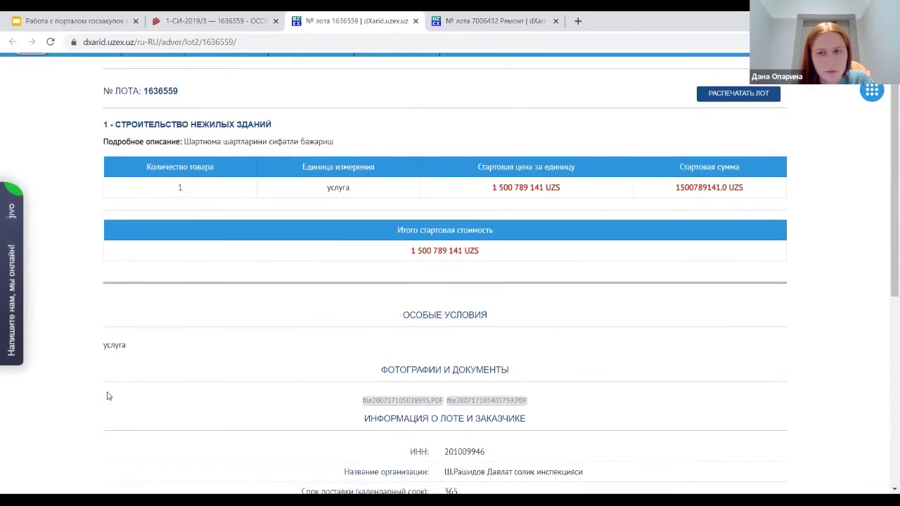
pyautogui.scroll(-2, 108, 396)
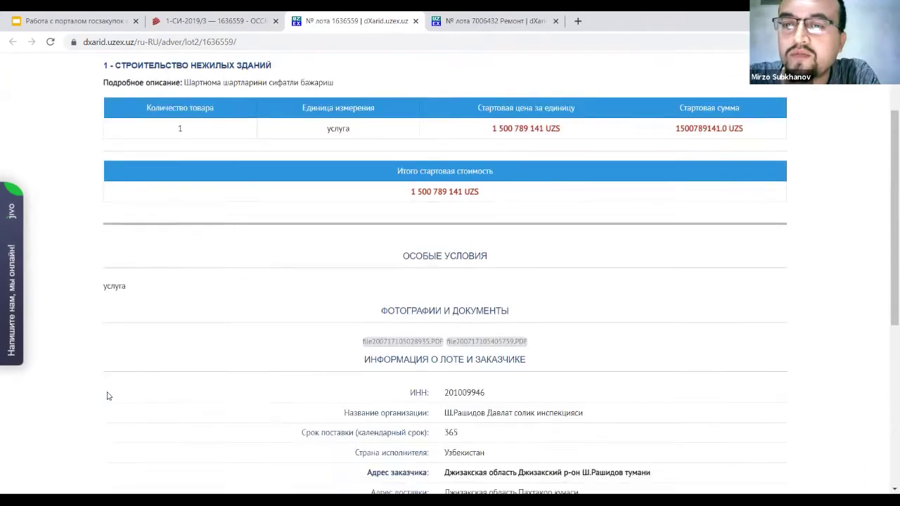
pyautogui.scroll(-2, 108, 396)
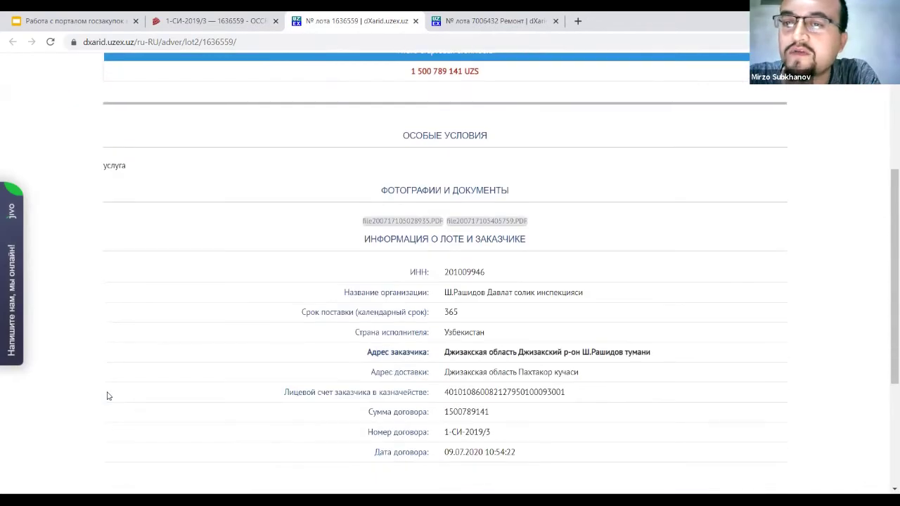
pyautogui.scroll(5, 108, 396)
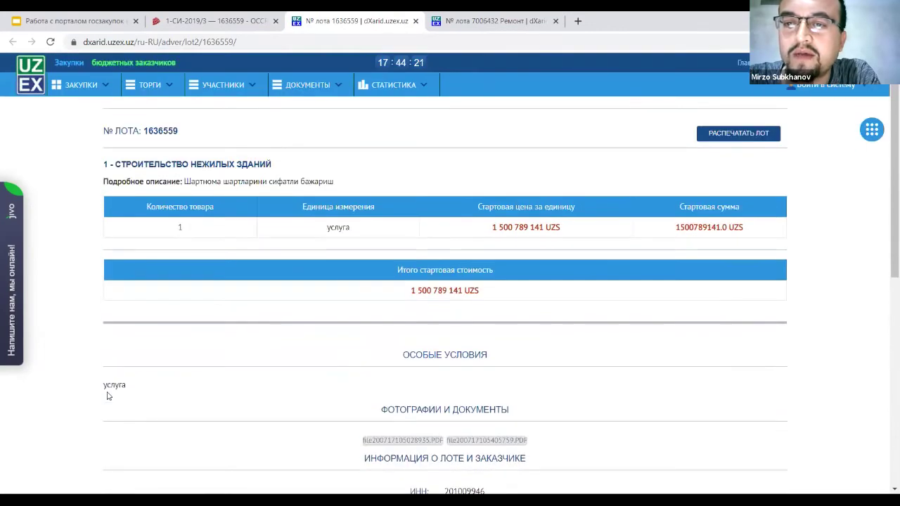
# Step: Read the lot's first attached contract PDF, then return to the Aleph contract page
pyautogui.click(395, 441)
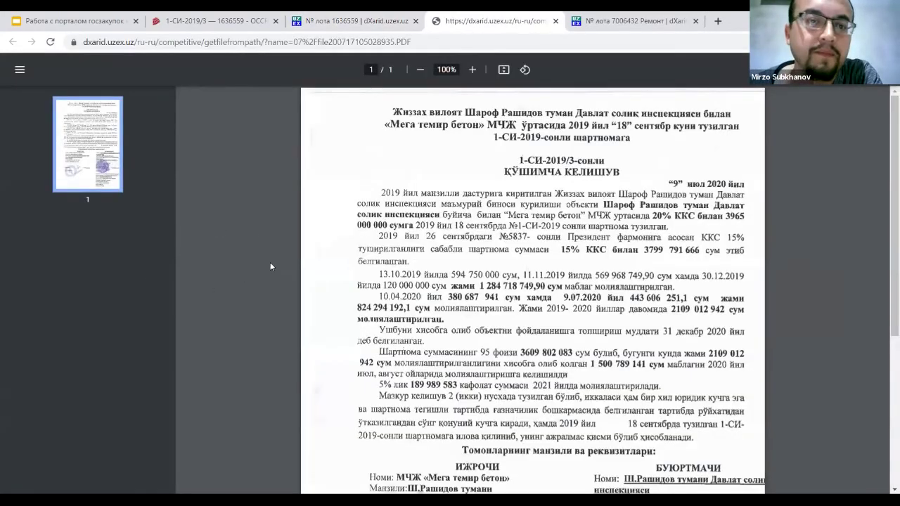
pyautogui.scroll(-3, 269, 266)
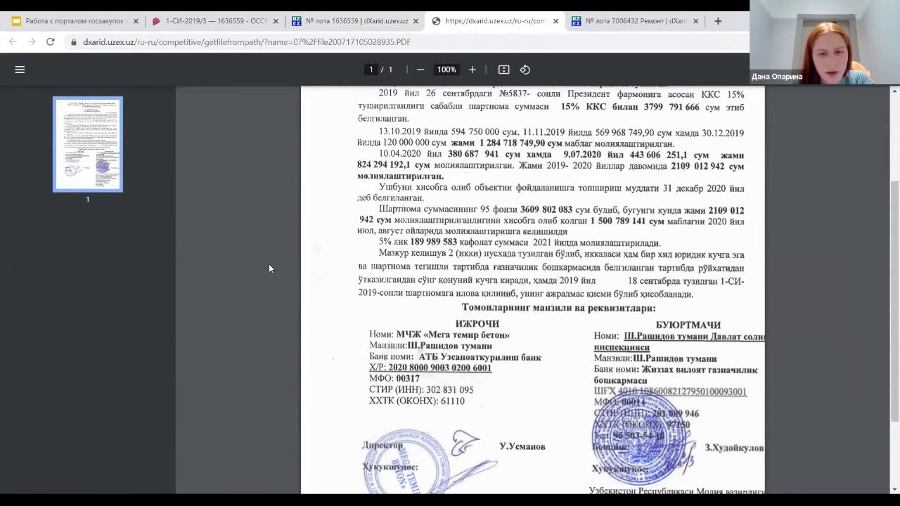
pyautogui.scroll(-1, 269, 268)
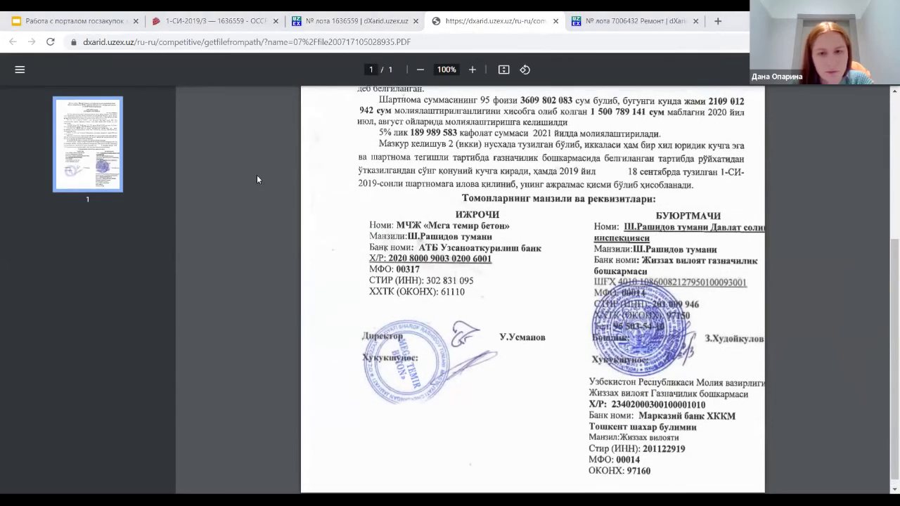
pyautogui.scroll(3, 257, 174)
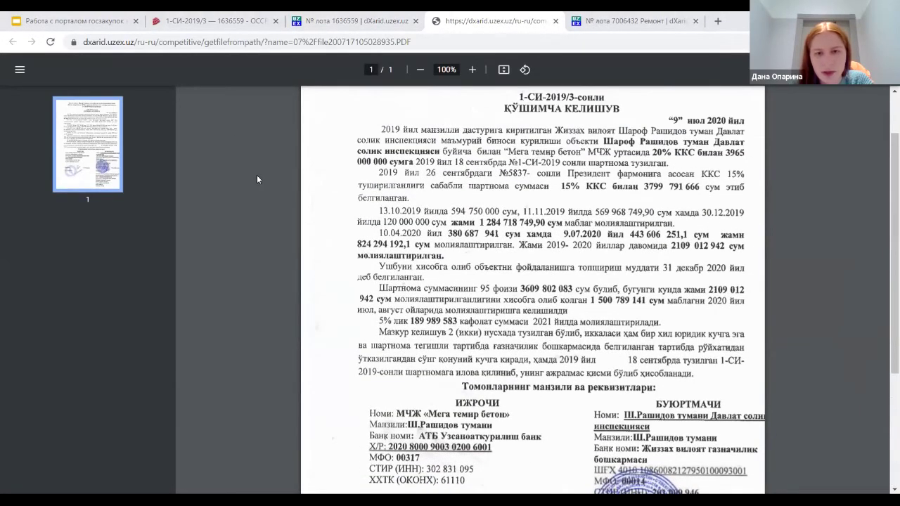
pyautogui.scroll(1, 257, 179)
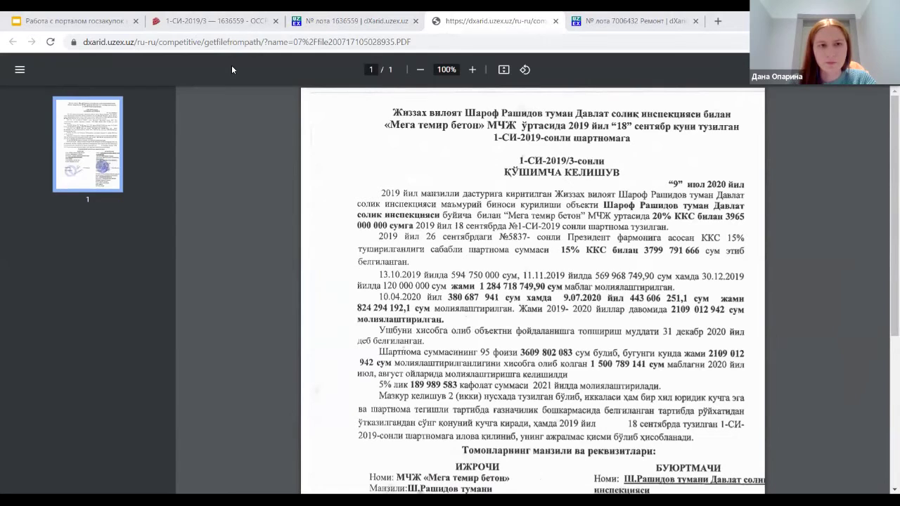
pyautogui.hotkey('ctrl', '2')
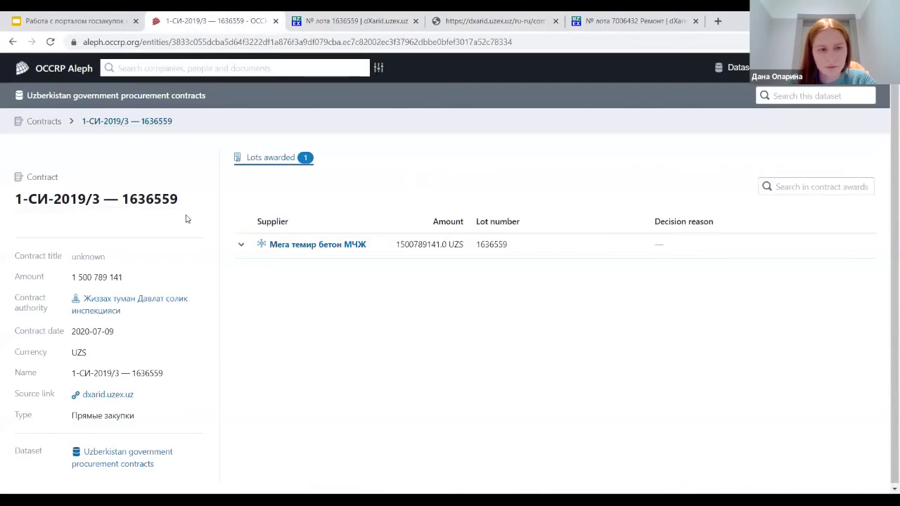
# Step: Return to the MEGA TEMIR BETON results, close the preview, and switch to the dXarid lot 1636559 page
pyautogui.click(9, 42)
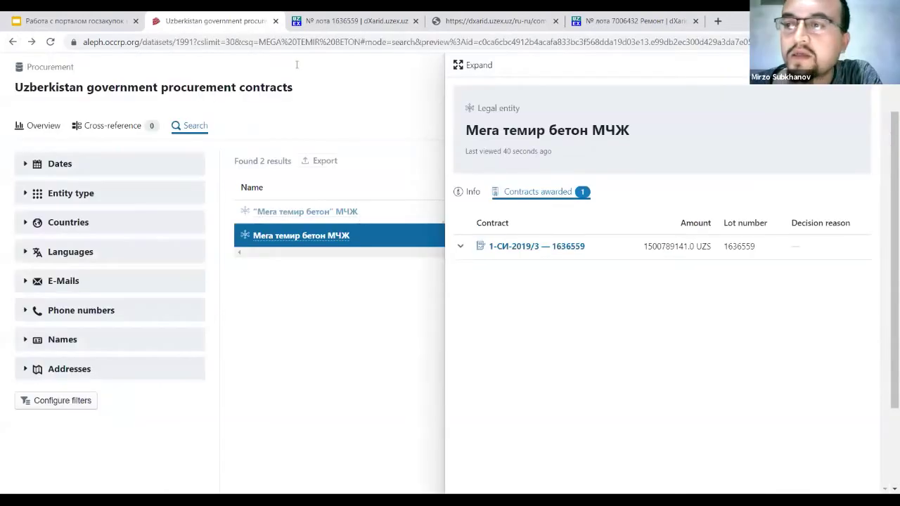
pyautogui.click(344, 234)
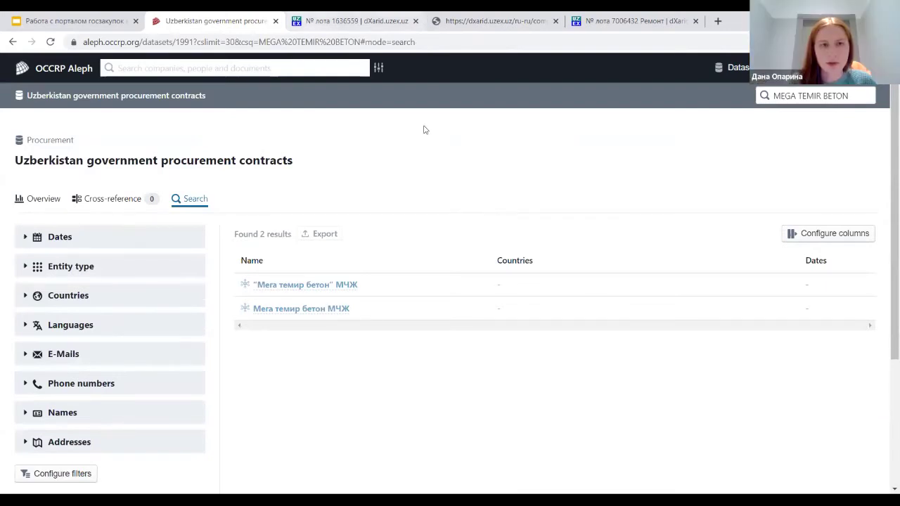
pyautogui.hotkey('ctrl', 'Tab')
pyautogui.click(283, 42)
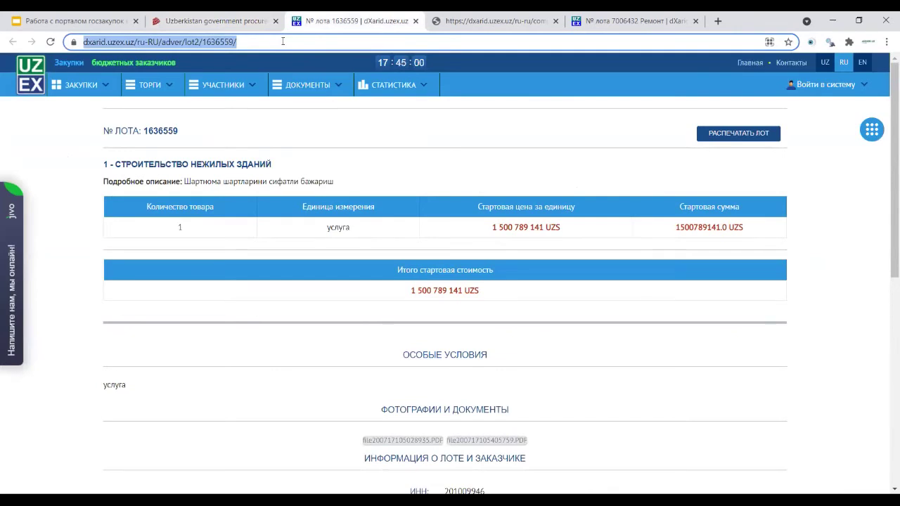
# Step: Go from the contract PDF to the lot 7006432 Ремонт page and scroll through its documentation and contract files
pyautogui.hotkey('alt', 'Tab')
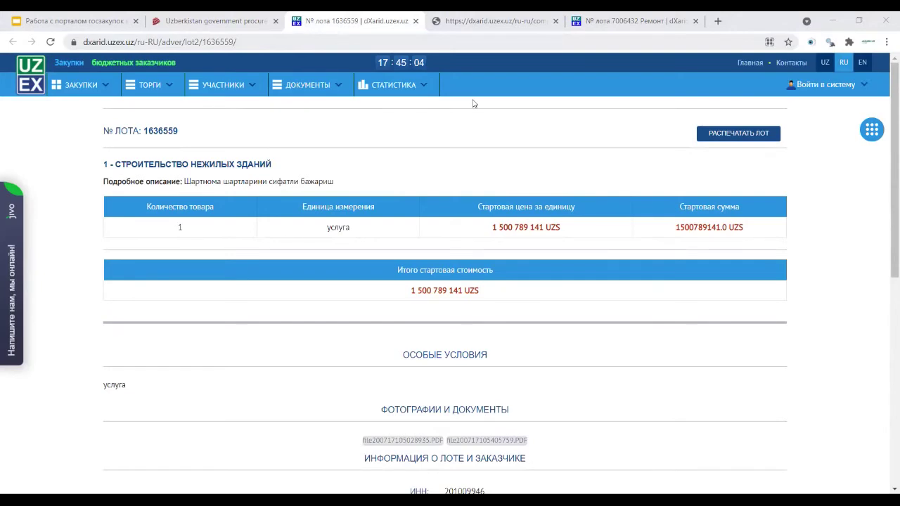
pyautogui.click(431, 31)
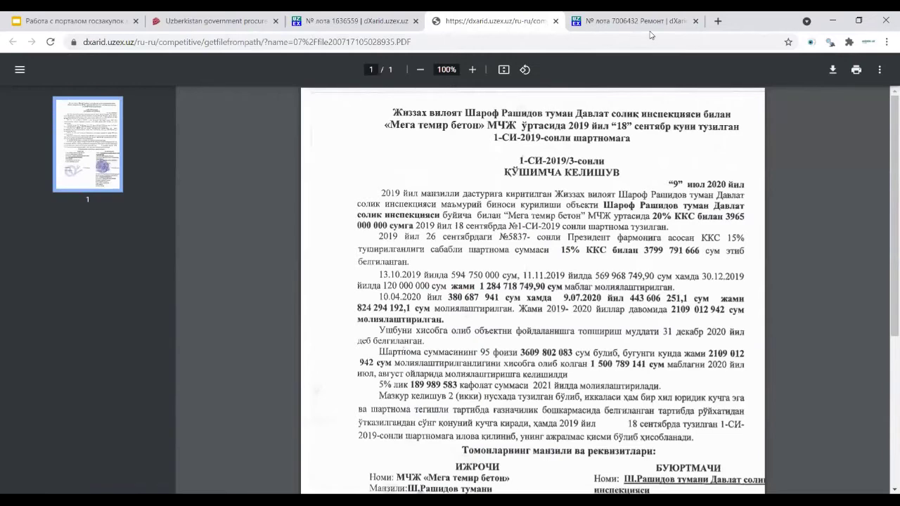
pyautogui.click(650, 26)
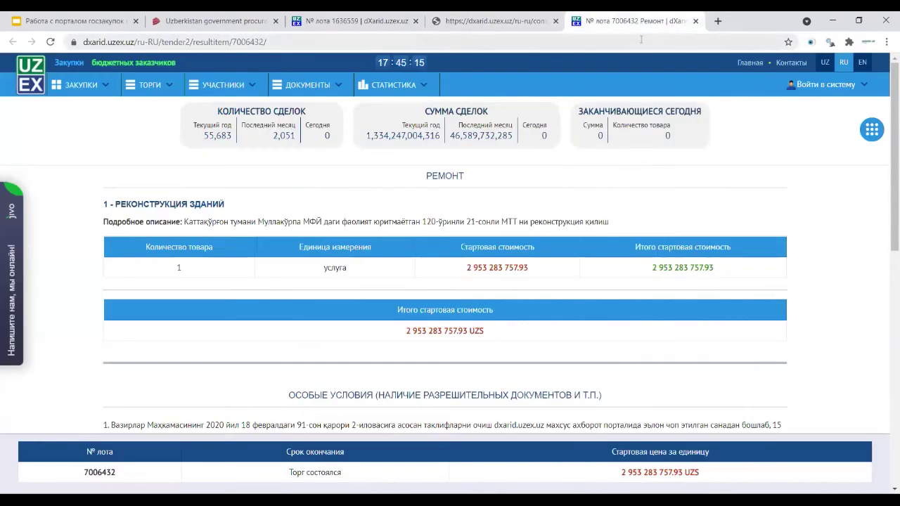
pyautogui.click(641, 41)
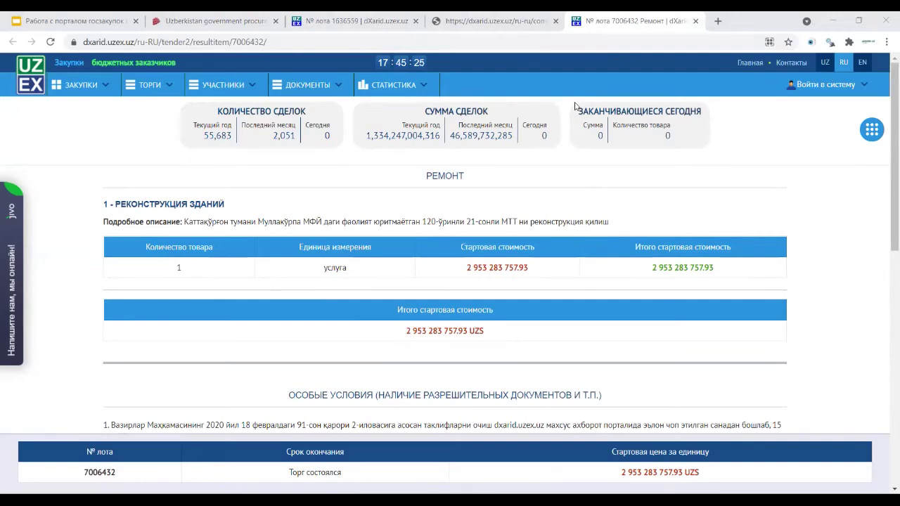
pyautogui.scroll(-5, 211, 370)
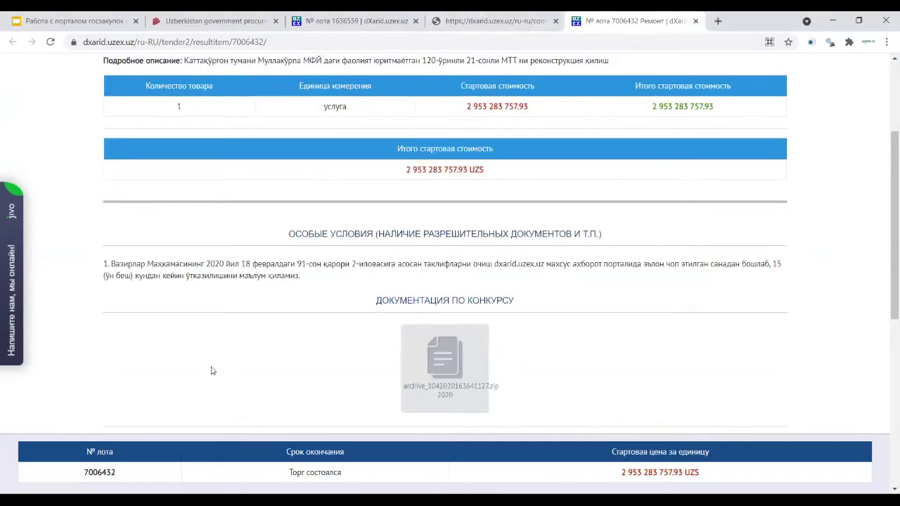
pyautogui.scroll(-3, 211, 370)
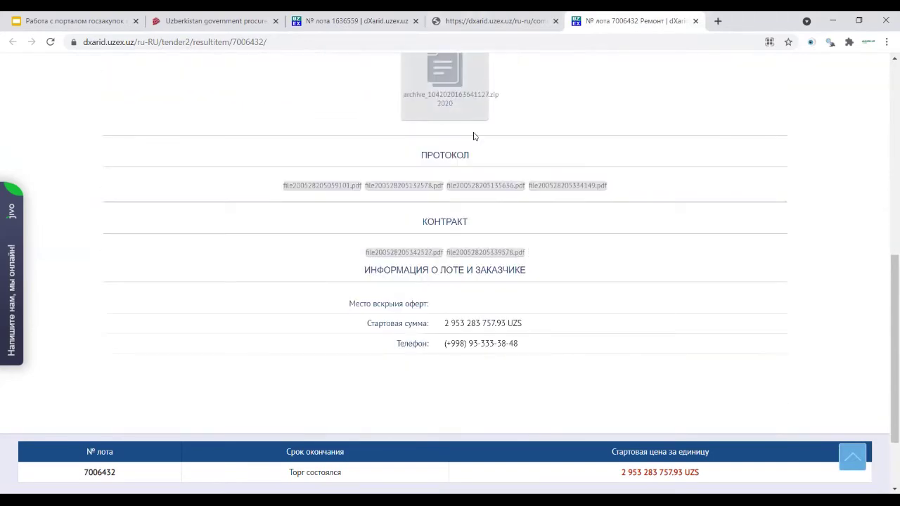
pyautogui.scroll(10, 474, 137)
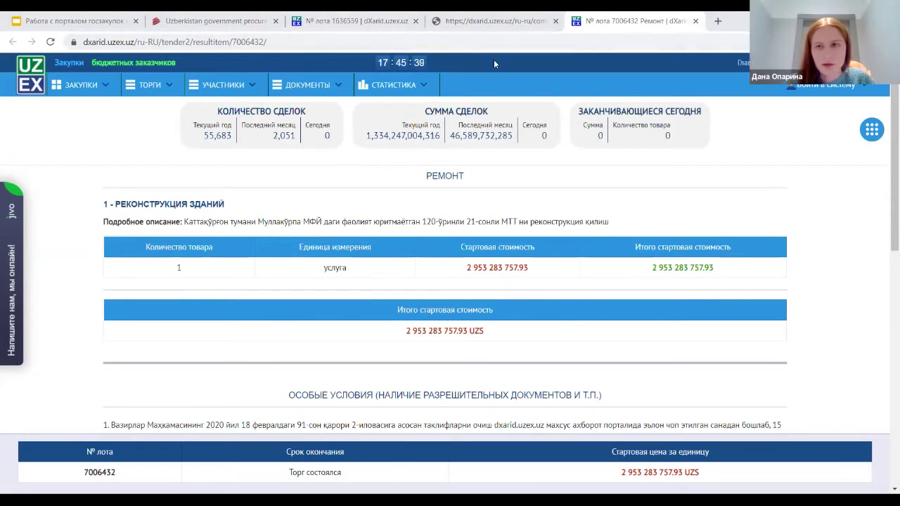
# Step: Rerun the dXarid site: Google search with ISHTIXON MEGA STROY, without quotes, and open the Untitled PDF result
pyautogui.hotkey('ctrl', 't')
pyautogui.write('si')
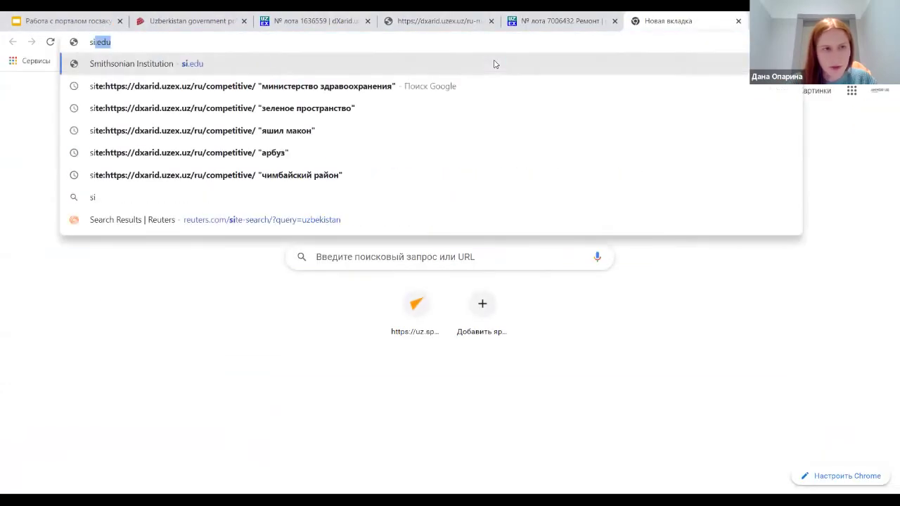
pyautogui.press('Down')
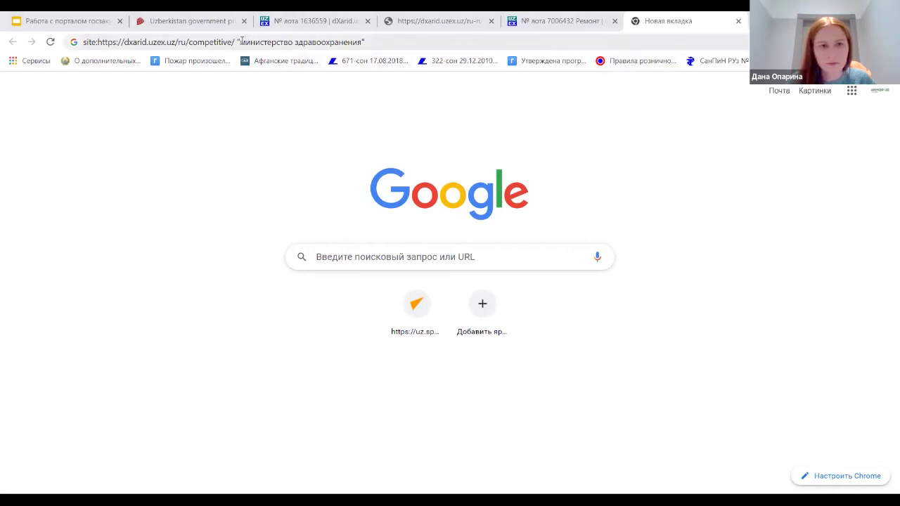
pyautogui.moveTo(240, 40); pyautogui.dragTo(362, 42)
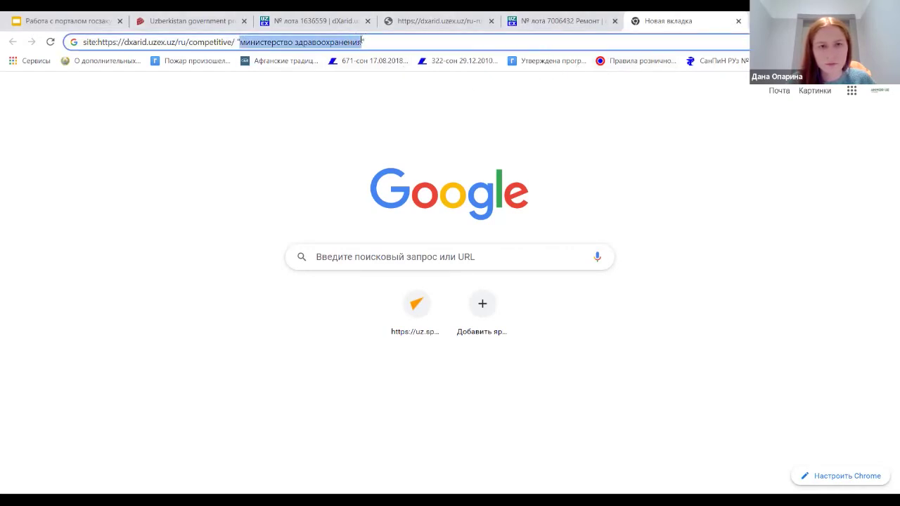
pyautogui.write('ISHTIXON MEGA STROY')
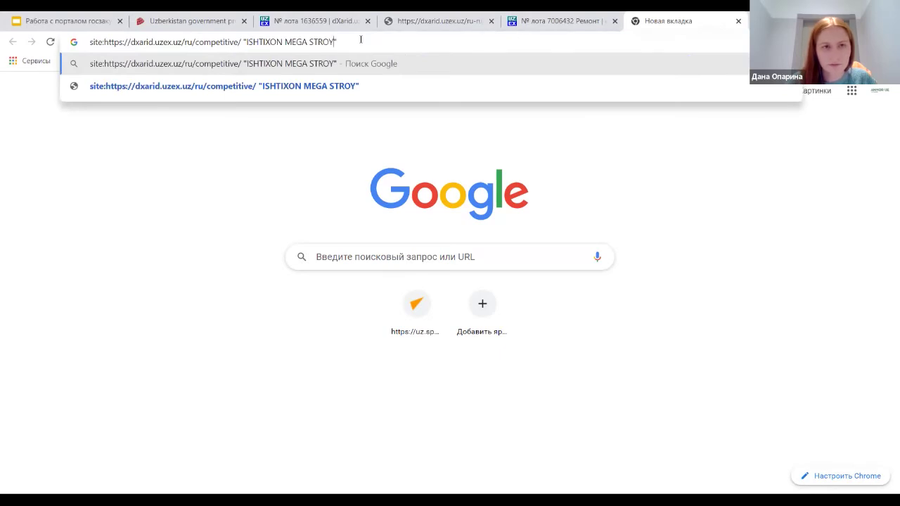
pyautogui.press('Return')
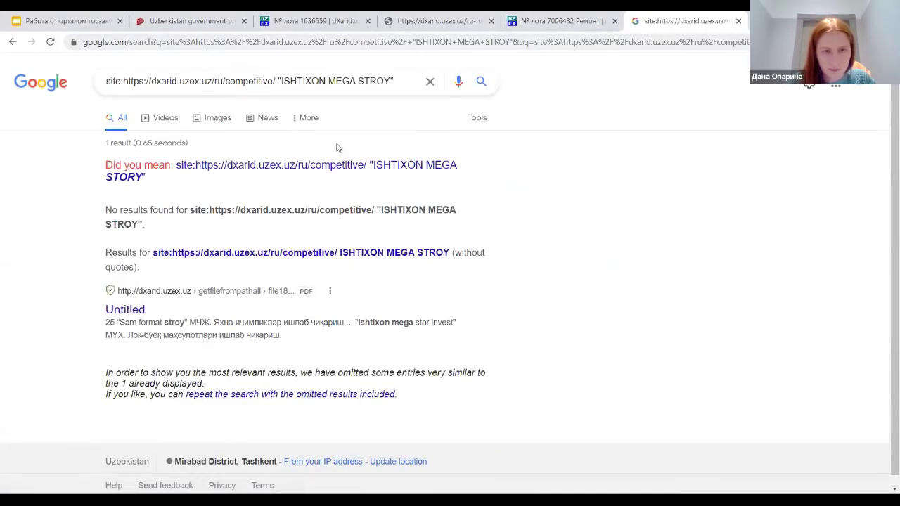
pyautogui.click(372, 255)
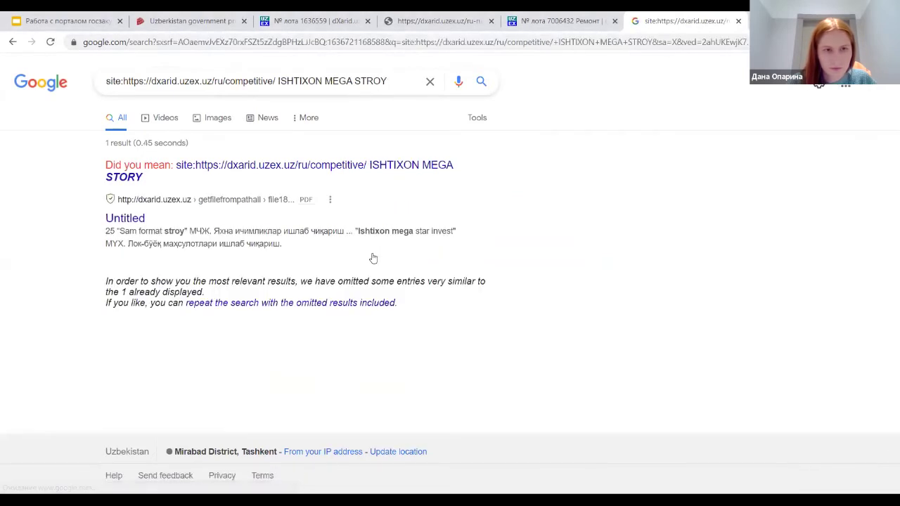
pyautogui.click(133, 221)
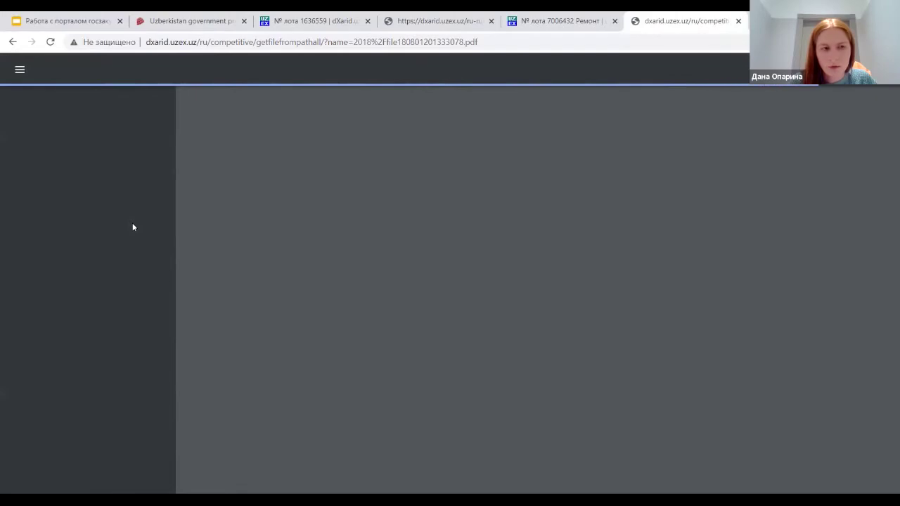
pyautogui.scroll(-3, 257, 299)
pyautogui.scroll(-10, 257, 301)
pyautogui.scroll(-12, 257, 300)
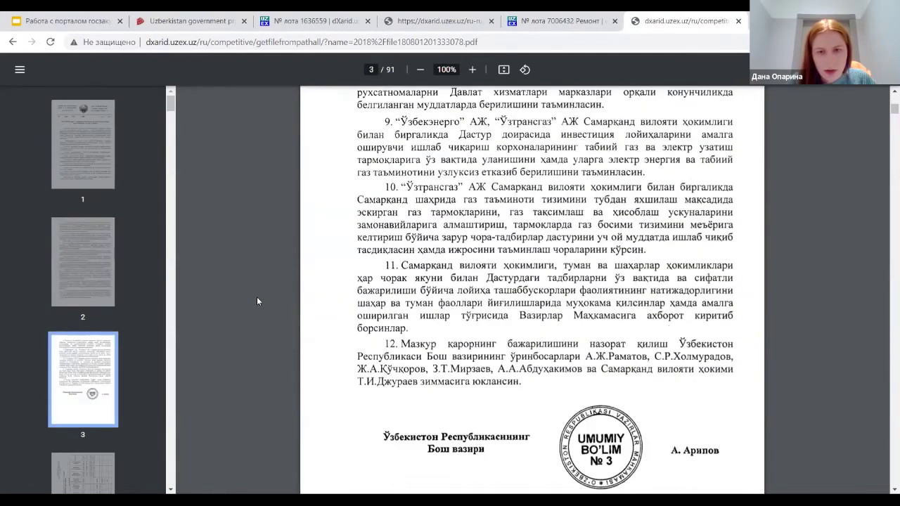
pyautogui.scroll(-8, 257, 301)
pyautogui.scroll(-15, 257, 301)
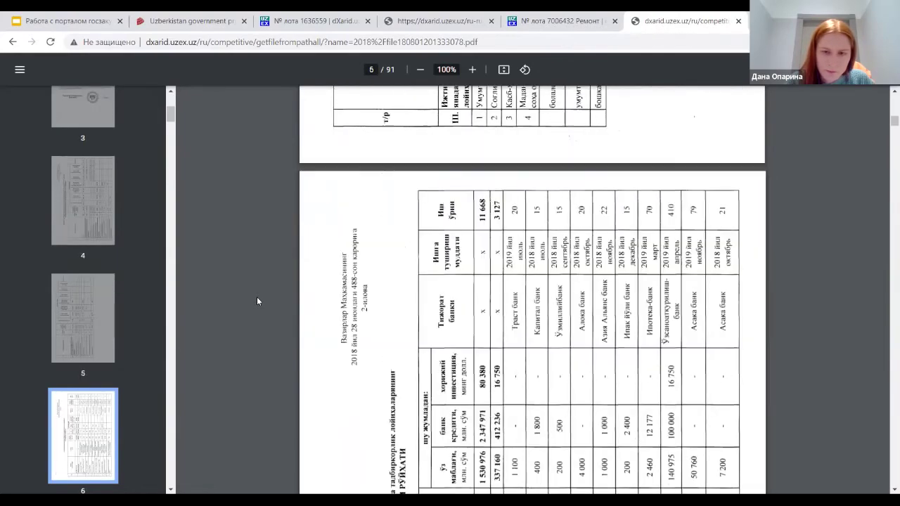
pyautogui.scroll(-20, 256, 301)
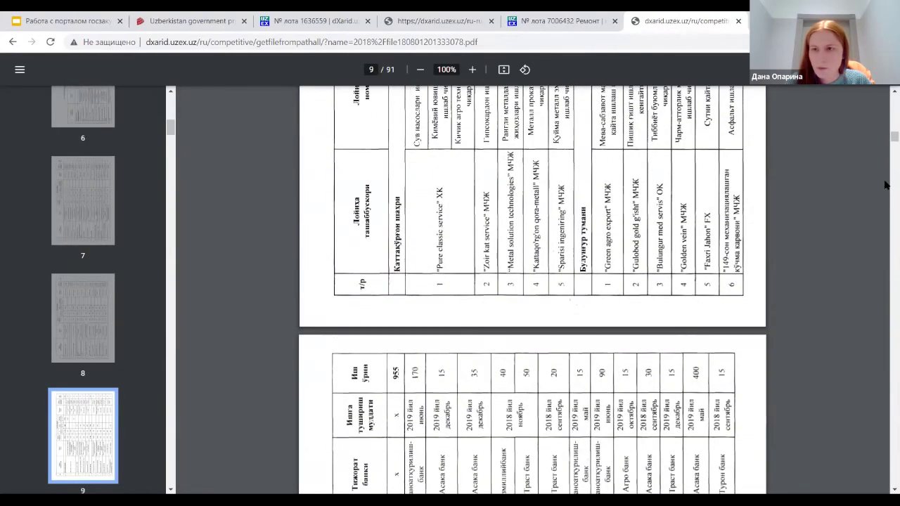
pyautogui.moveTo(893, 135); pyautogui.dragTo(893, 102)
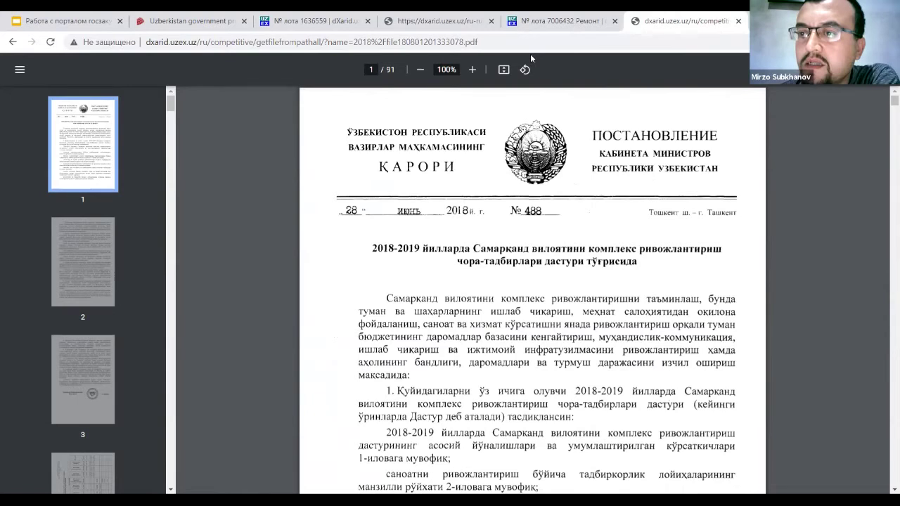
pyautogui.click(505, 41)
pyautogui.hotkey('ctrl', 'a')
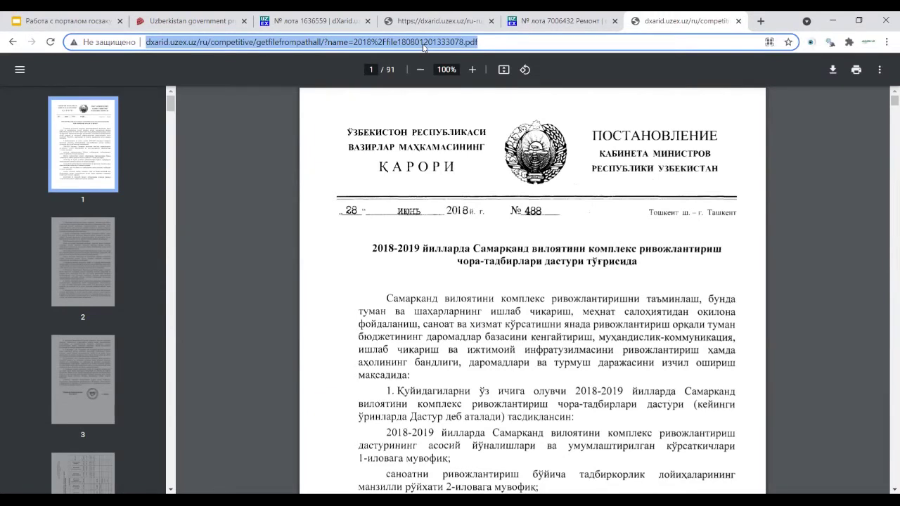
pyautogui.hotkey('alt', 'Tab')
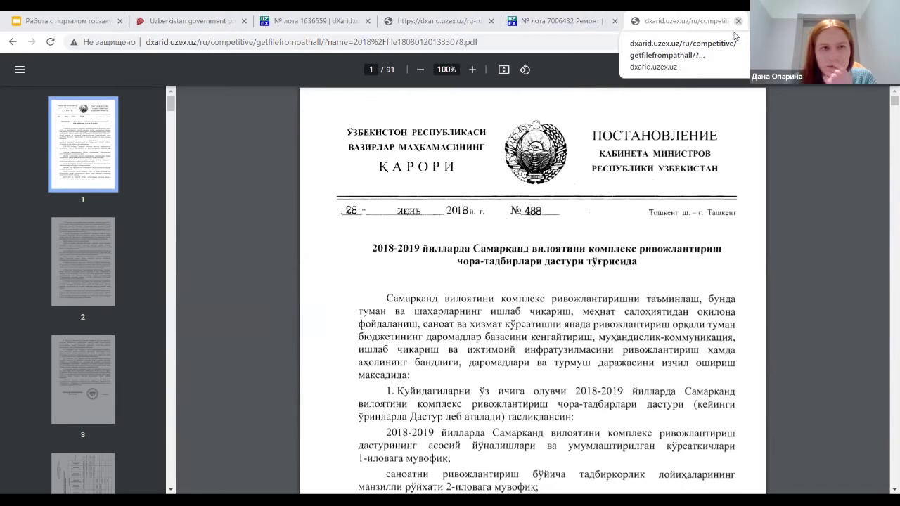
# Step: Close the resolution PDF and run the quoted dXarid site: search for "MEGA TEMIR BETON" in a new tab
pyautogui.click(737, 21)
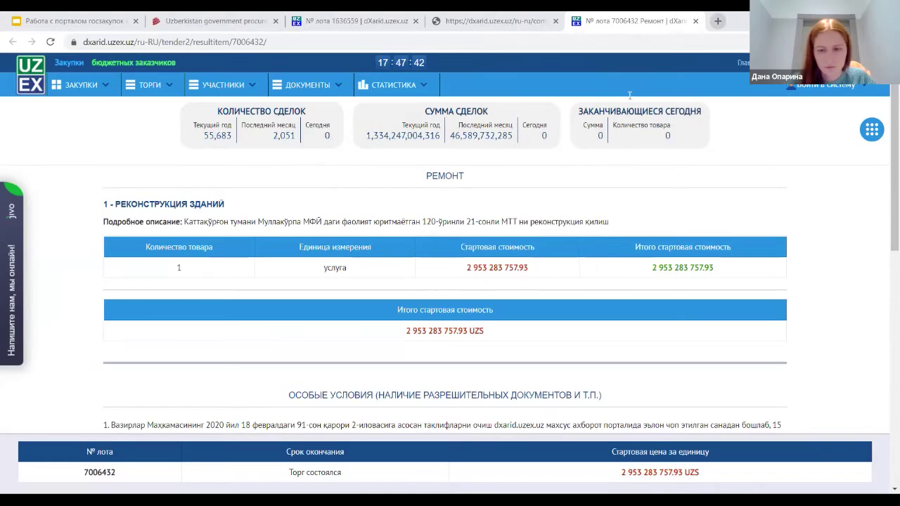
pyautogui.hotkey('ctrl', 't')
pyautogui.write('si')
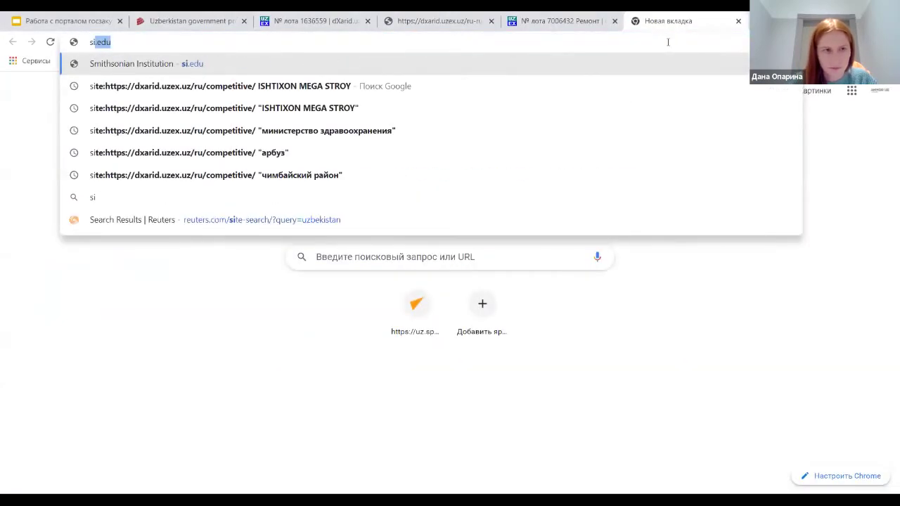
pyautogui.press('Down')
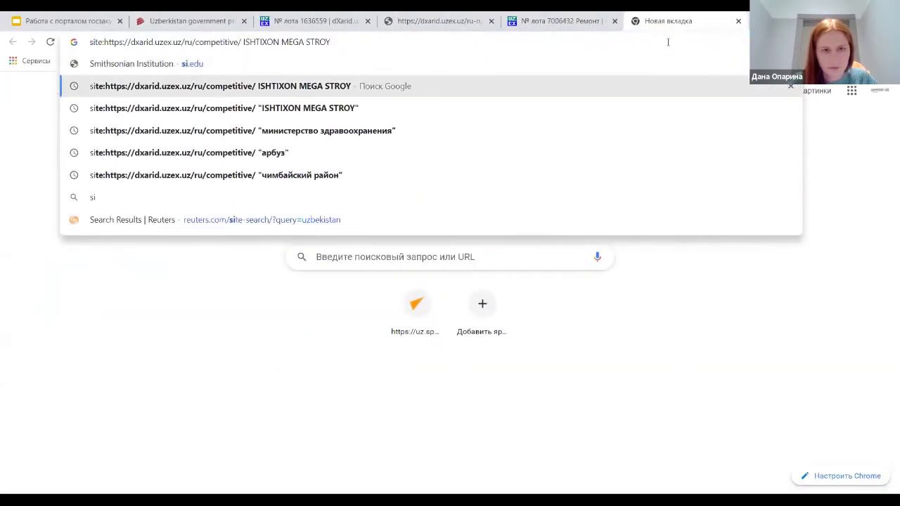
pyautogui.press('Down')
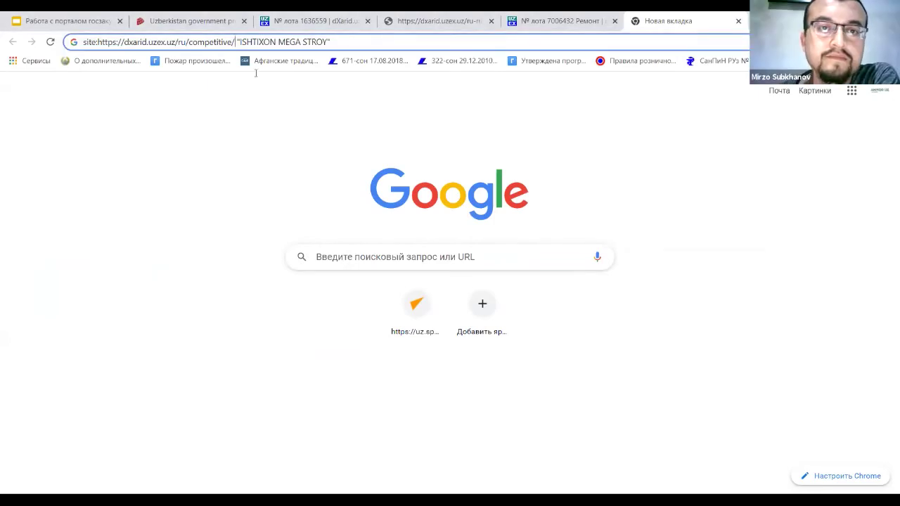
pyautogui.moveTo(241, 44); pyautogui.dragTo(327, 42)
pyautogui.press('BackSpace')
pyautogui.write('MEGA TEMIR BETON')
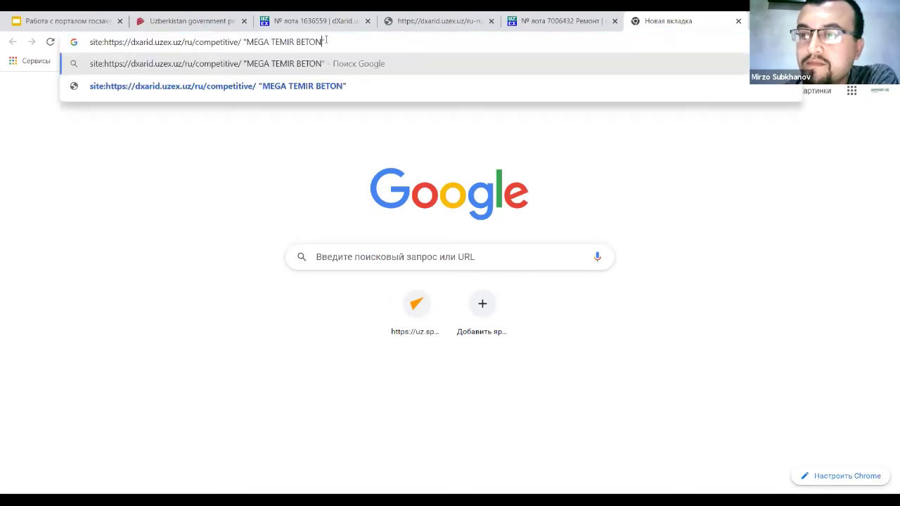
pyautogui.press('Return')
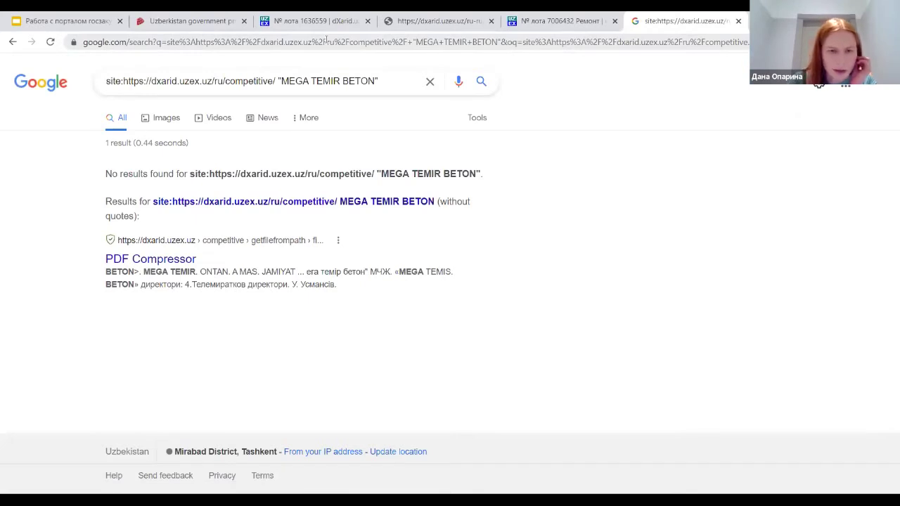
# Step: Open the 9-page contract 20-МТТ-2020 PDF found for MEGA TEMIR BETON and scroll through it
pyautogui.click(185, 256)
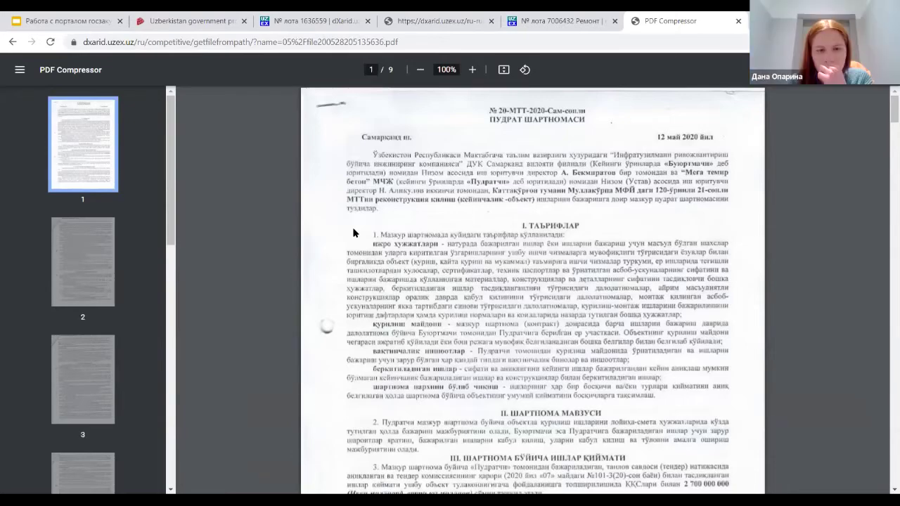
pyautogui.scroll(-3, 354, 233)
pyautogui.scroll(-10, 353, 232)
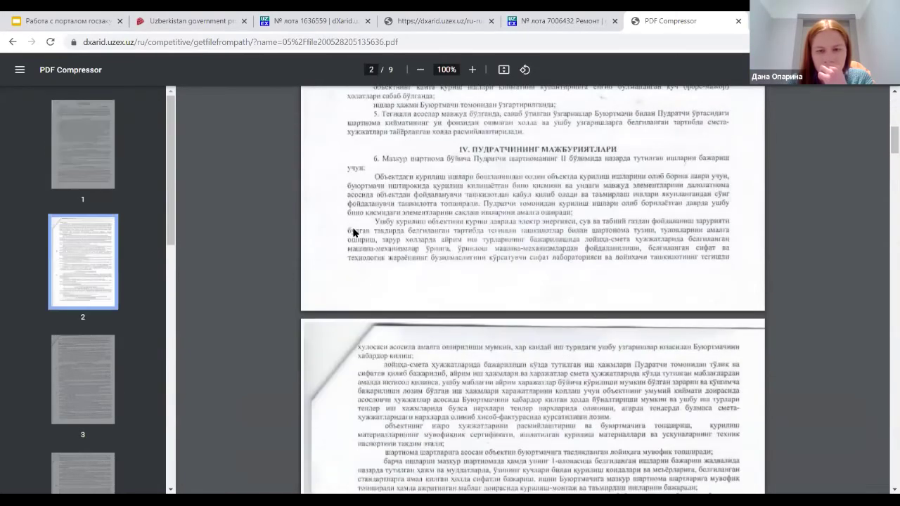
pyautogui.scroll(-15, 353, 232)
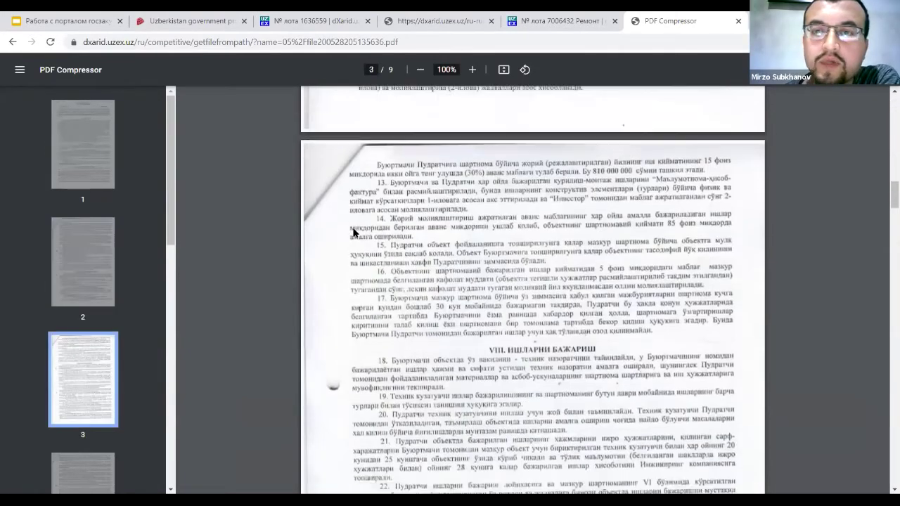
pyautogui.scroll(15, 353, 233)
pyautogui.scroll(10, 332, 224)
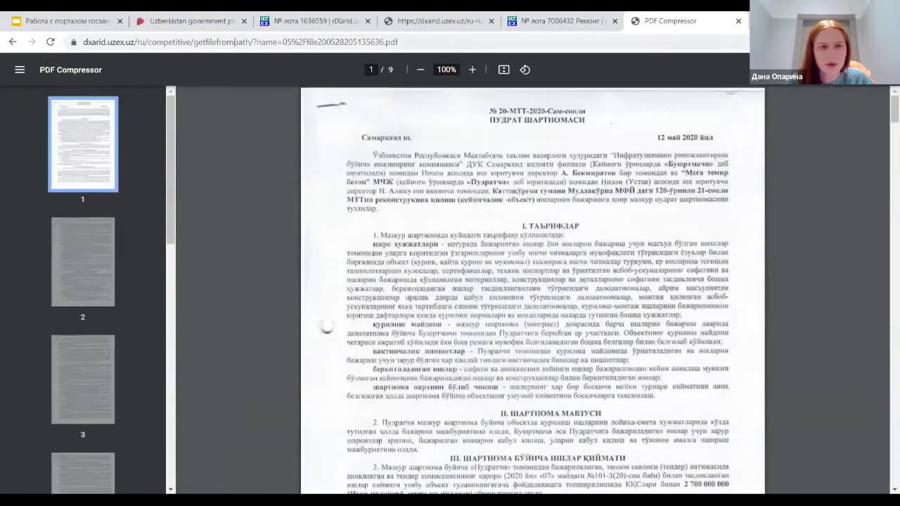
# Step: Leave the contract PDF and return to the lot 1636559 page, selecting its web address
pyautogui.click(235, 44)
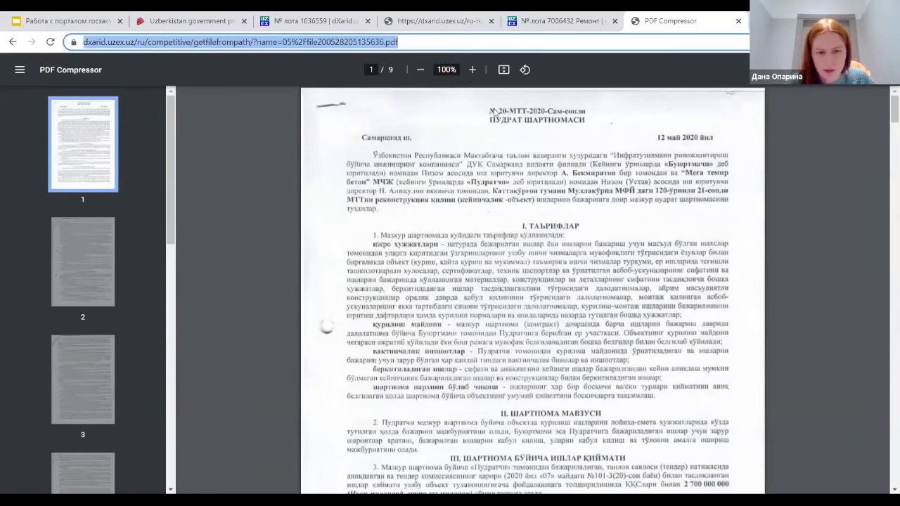
pyautogui.click(495, 111)
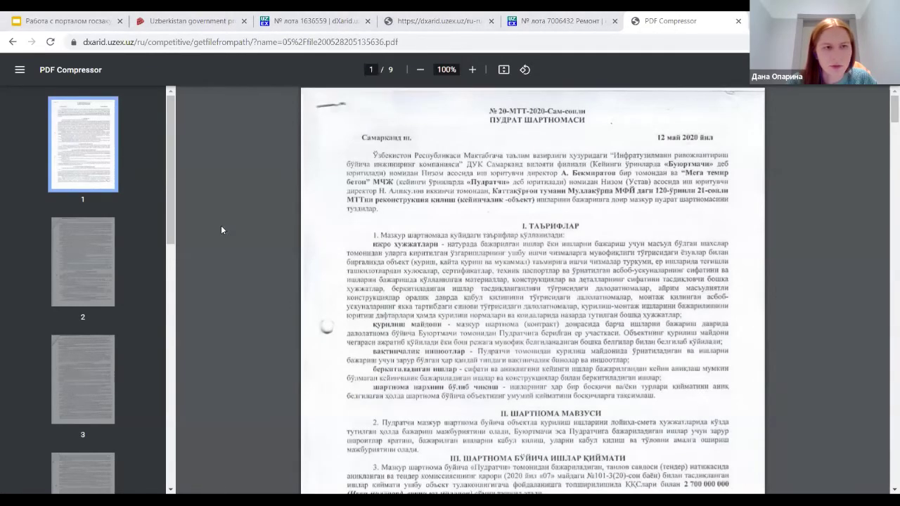
pyautogui.click(316, 21)
pyautogui.click(158, 41)
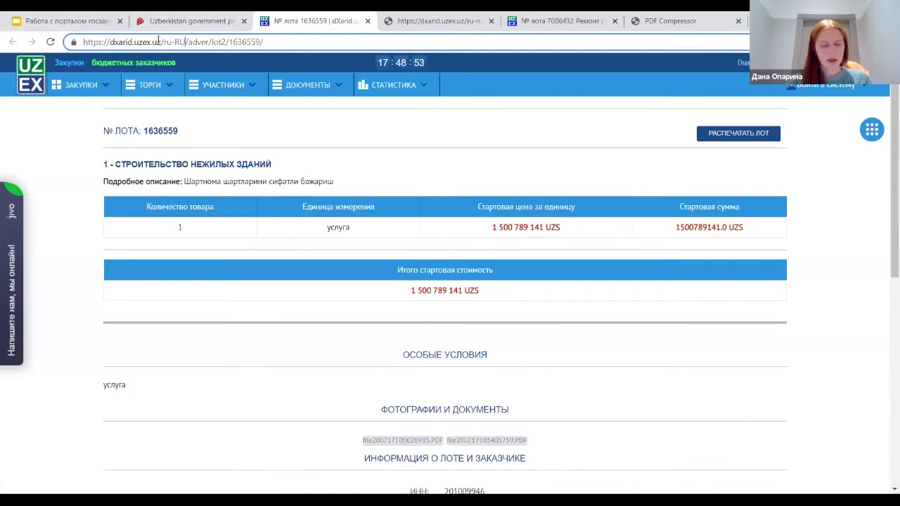
# Step: Erase the lot 1636559 address-bar URL and scroll down to the customer and starting-sum details
pyautogui.press('BackSpace')
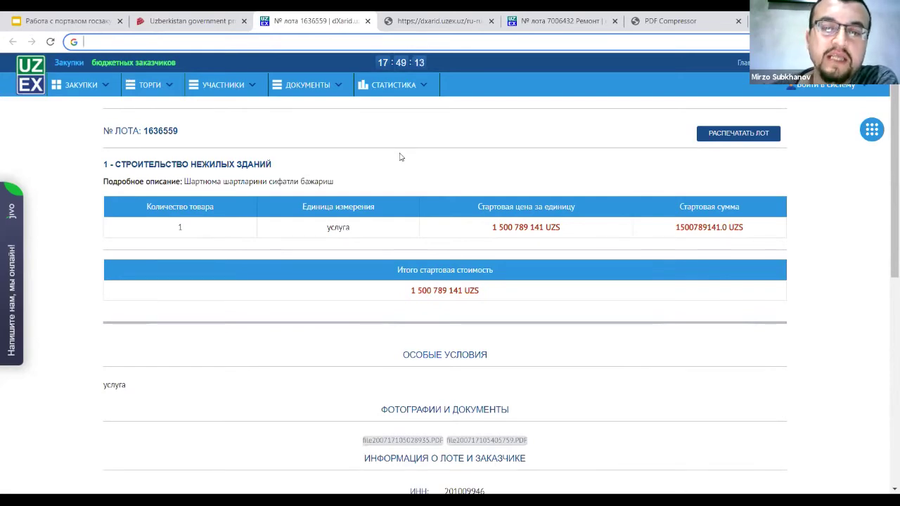
pyautogui.scroll(-1, 400, 157)
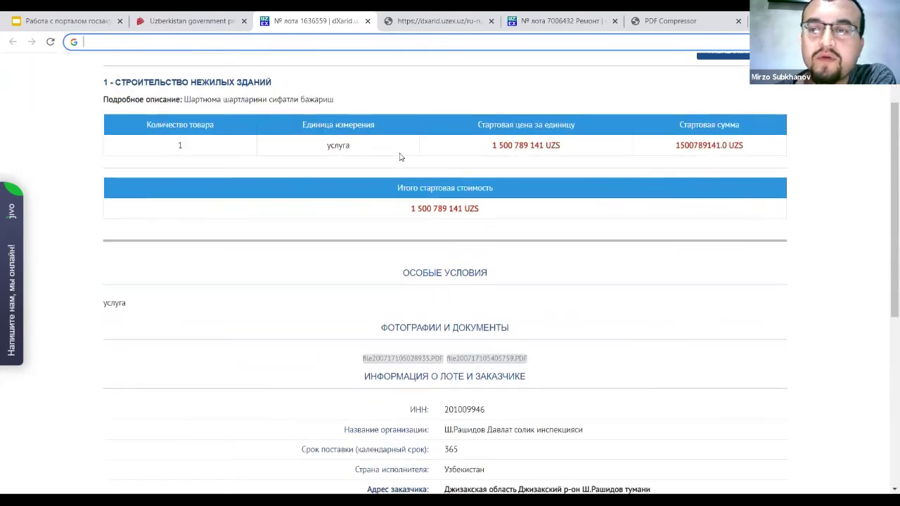
# Step: Scroll down to lot 1636559's contract 1-СИ-2019/3 details, then return to the Aleph procurement search
pyautogui.scroll(-1, 400, 156)
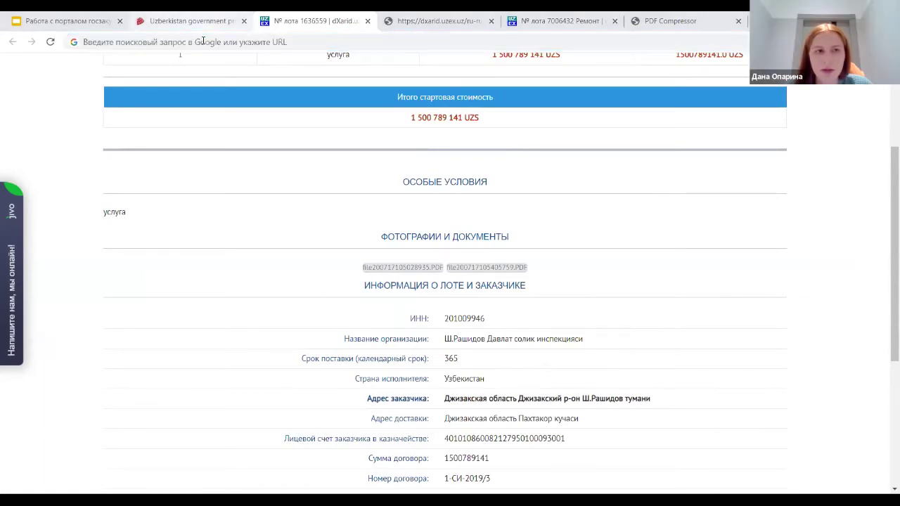
pyautogui.hotkey('ctrl', 'shift', 'Tab')
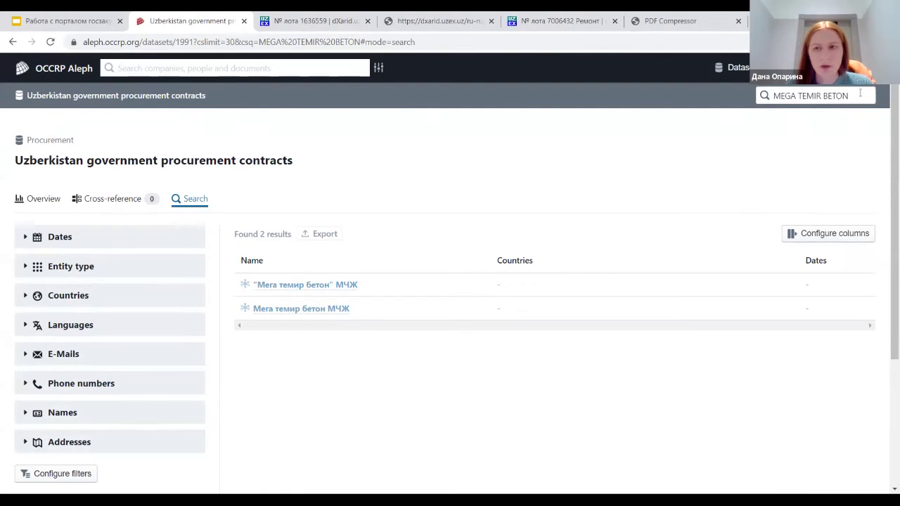
pyautogui.moveTo(859, 95); pyautogui.dragTo(712, 96)
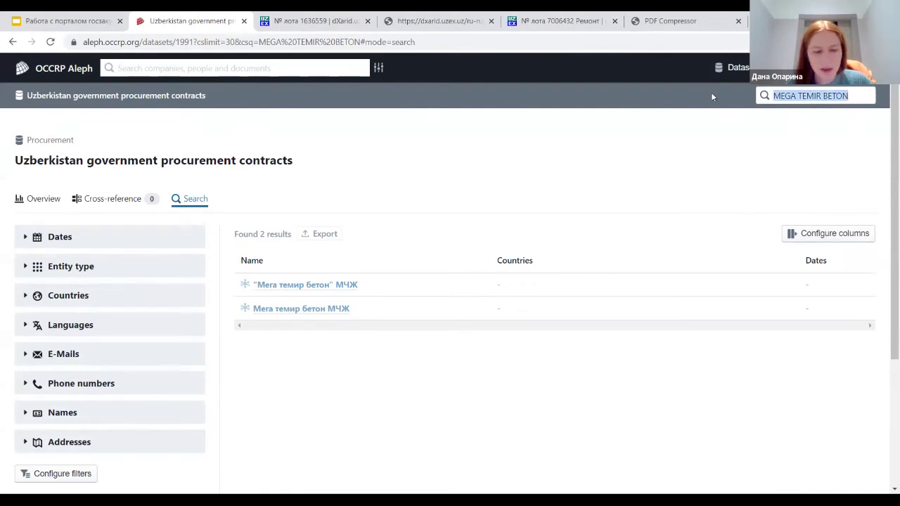
pyautogui.hotkey('ctrl', 'x')
pyautogui.hotkey('ctrl', 'v')
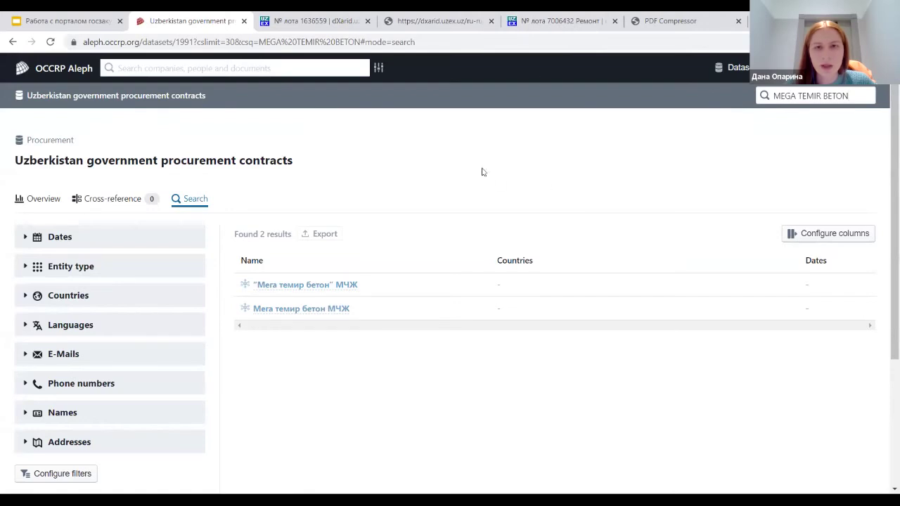
# Step: Recall the "MEGA TEMIR BETON" dXarid site: query from history in a new tab and run it
pyautogui.hotkey('ctrl', 't')
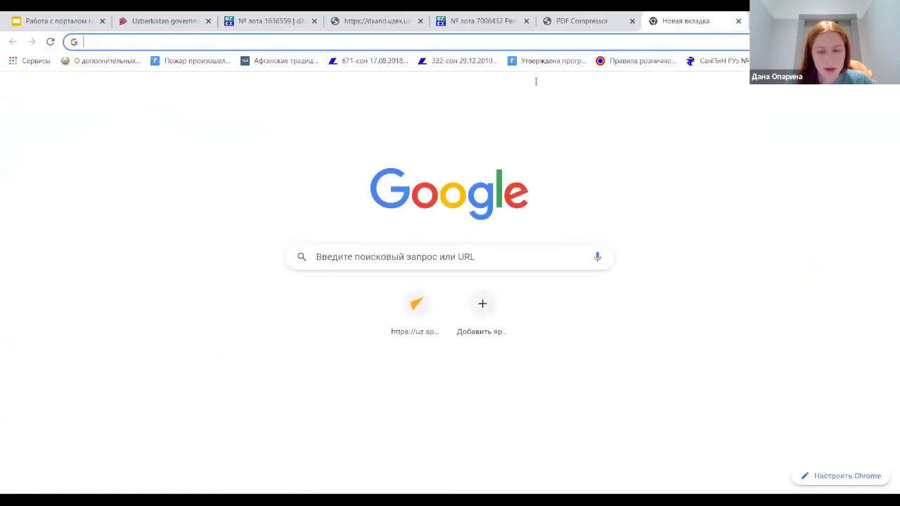
pyautogui.write('si')
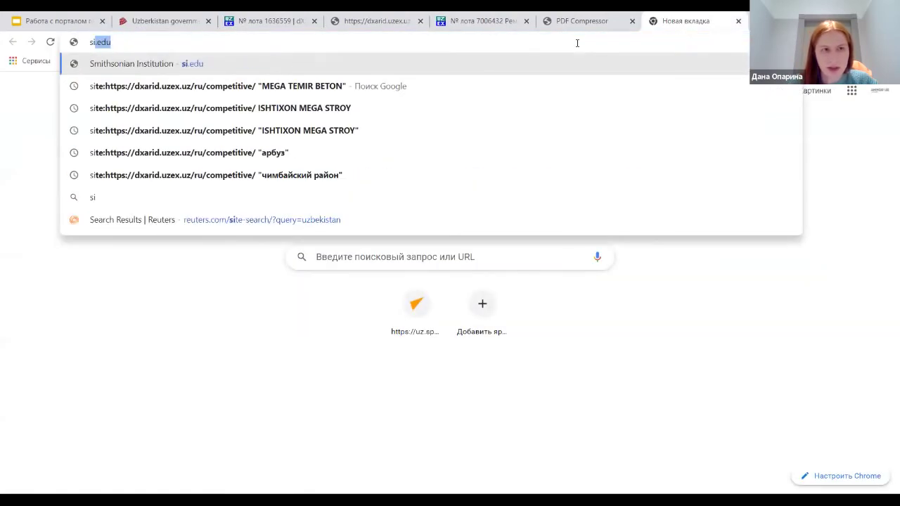
pyautogui.press('Down')
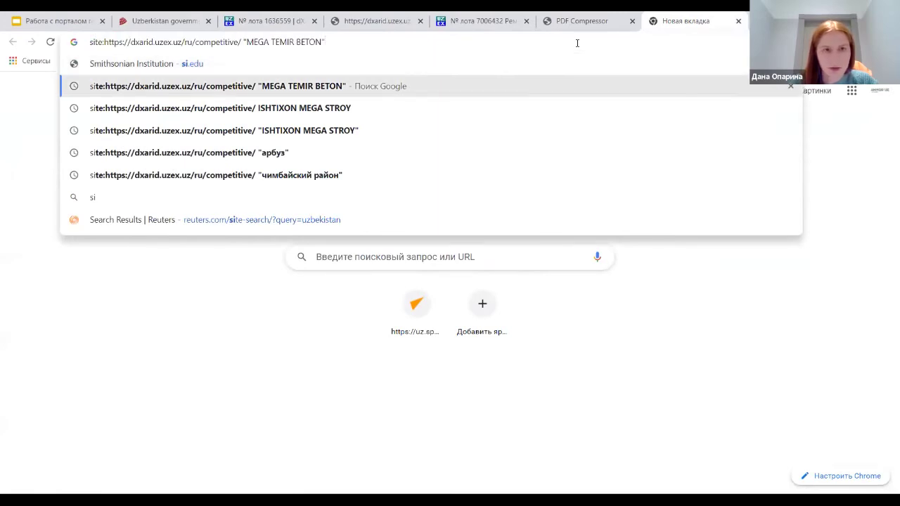
pyautogui.press('Return')
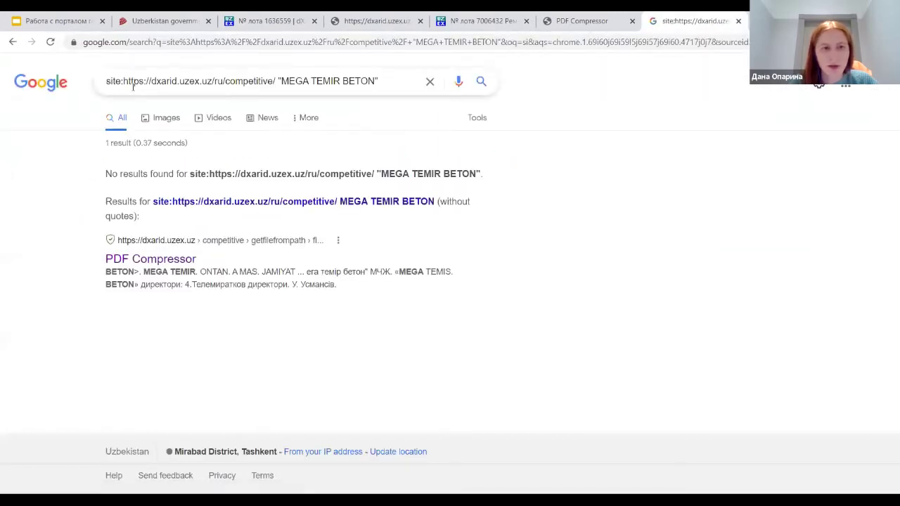